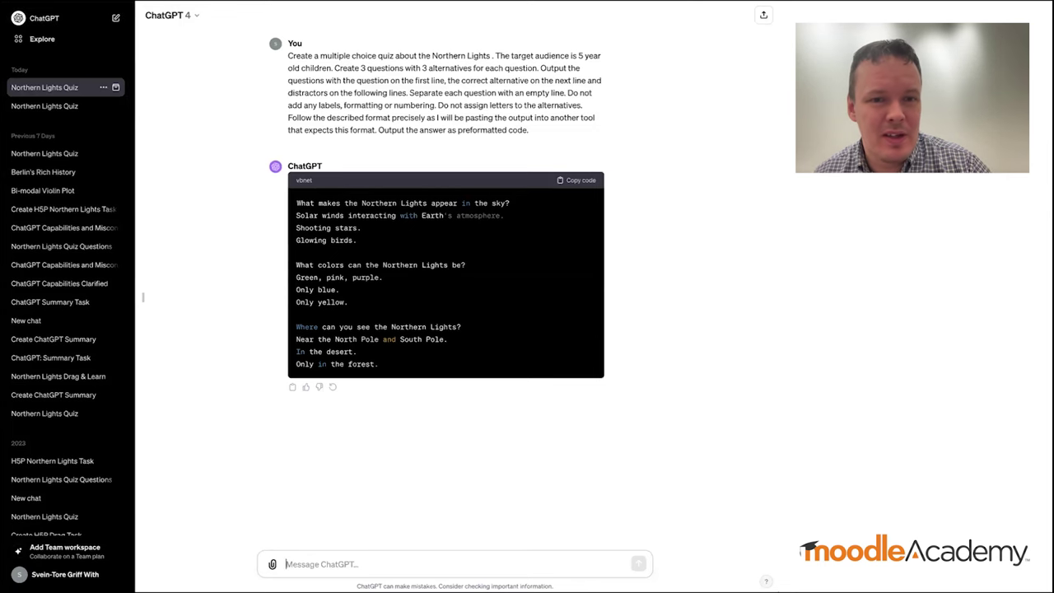
Switch to the H5P webinar page and copy the full ChatGPT prompt under "Tip 2: Chat GPT -> H5P Summary"
key("alt+Tab")
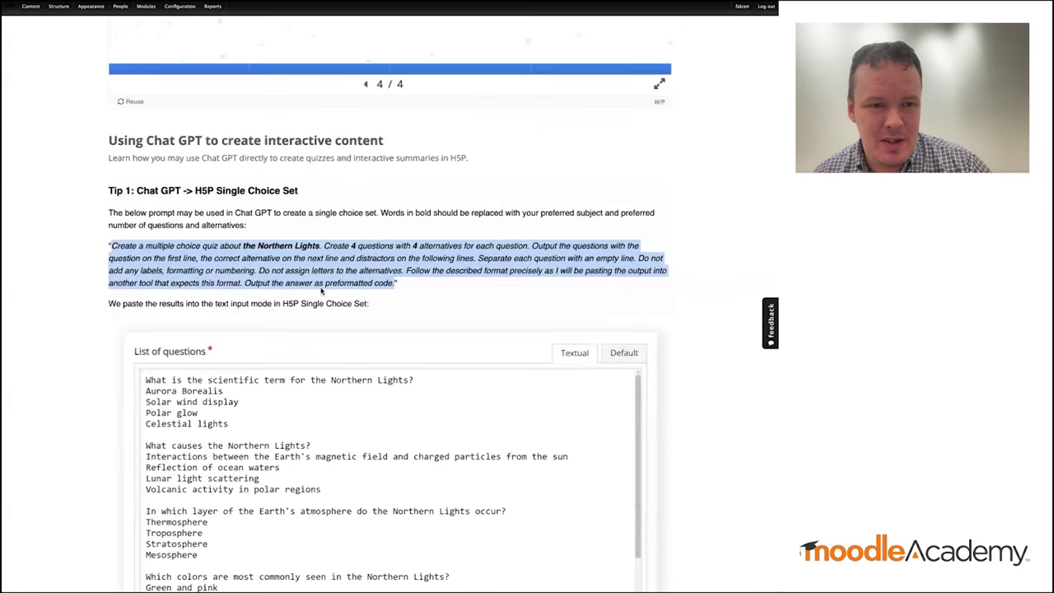
scroll(322, 291, "down", 4)
scroll(323, 296, "down", 5)
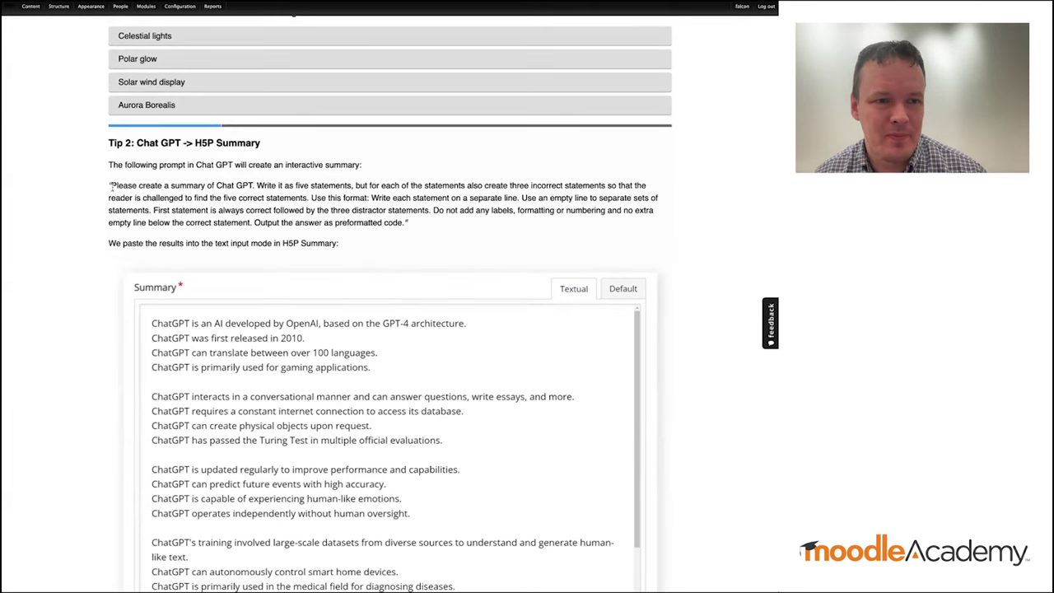
left_click_drag(110, 187, 406, 222)
key("ctrl+c")
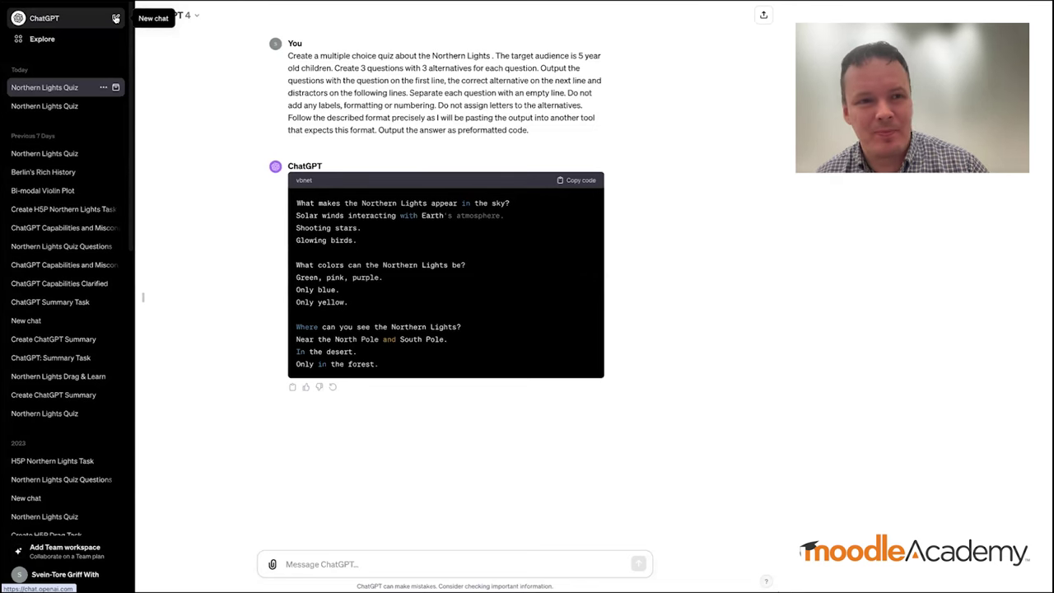
Submit the copied summary prompt in a new ChatGPT chat and copy the generated code block
left_click(115, 18)
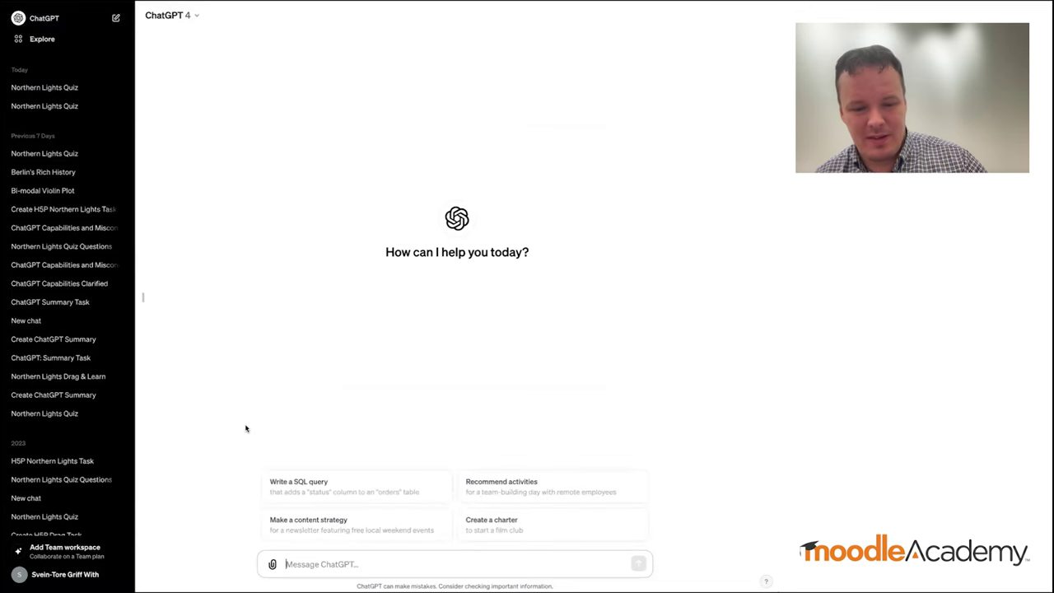
key("ctrl+v")
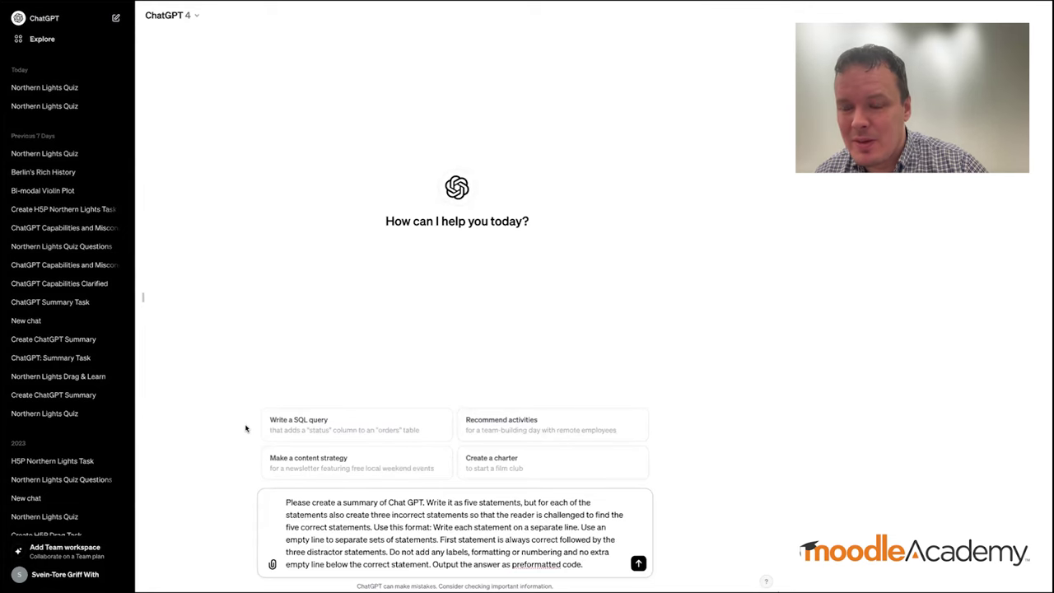
key("Return")
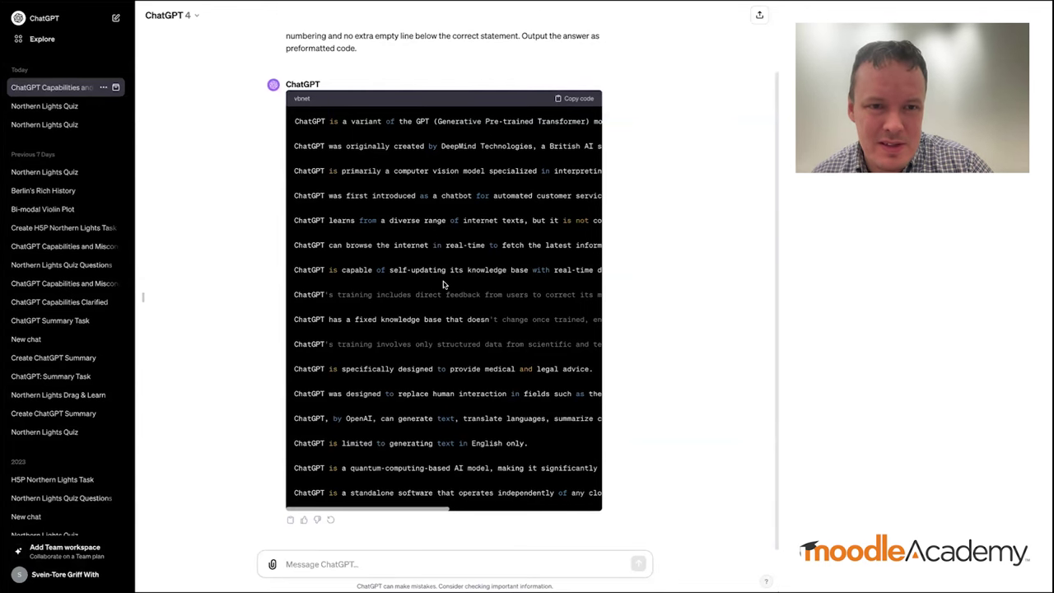
scroll(444, 282, "up", 2)
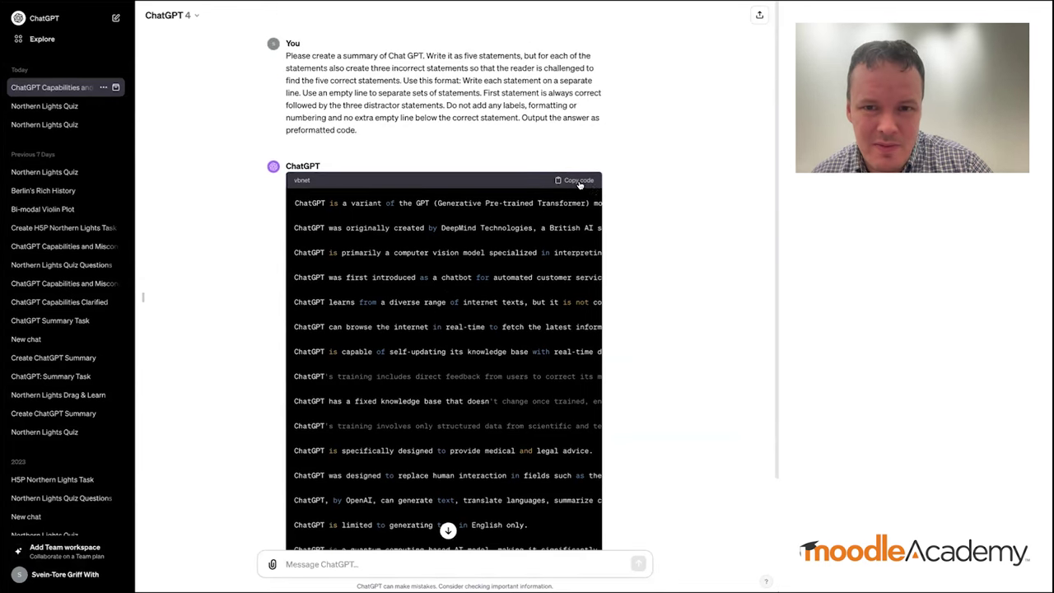
left_click(579, 181)
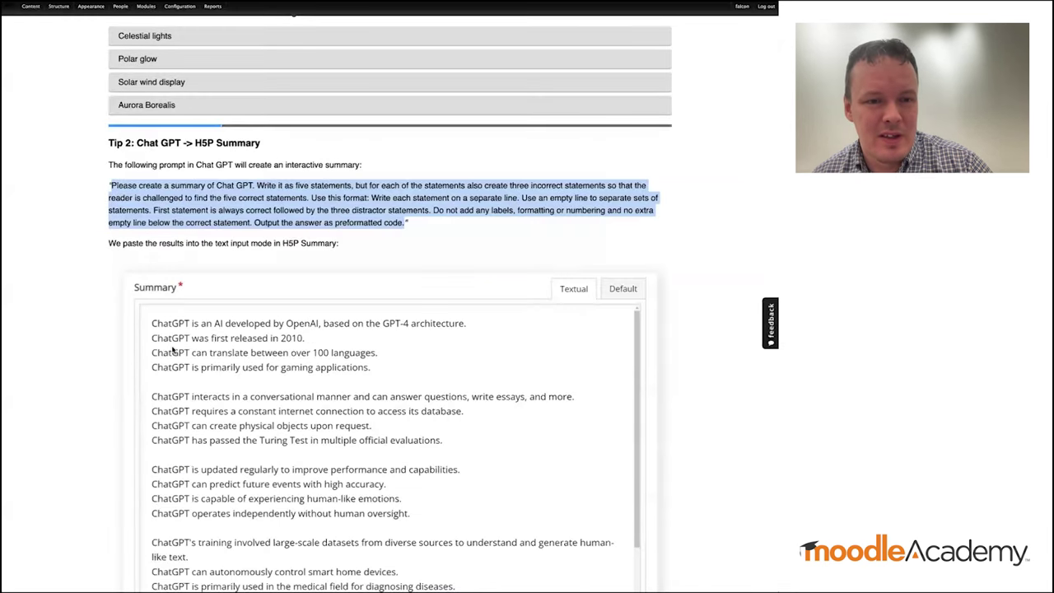
Switch to the H5P site showing the Northern Lights Quiz and start creating new content, ready to search the content types
scroll(173, 350, "up", 5)
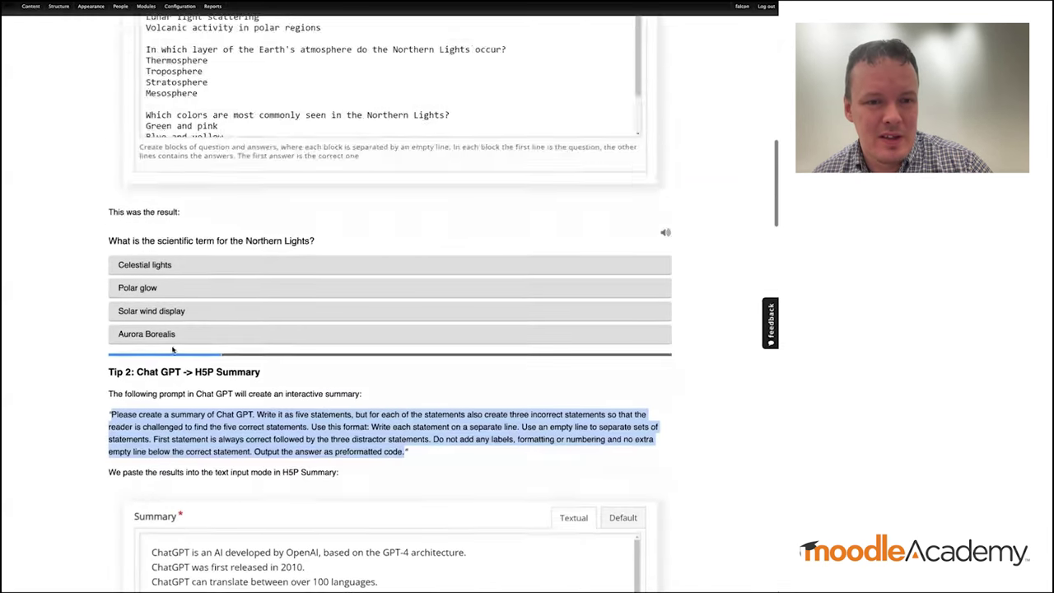
scroll(173, 350, "up", 6)
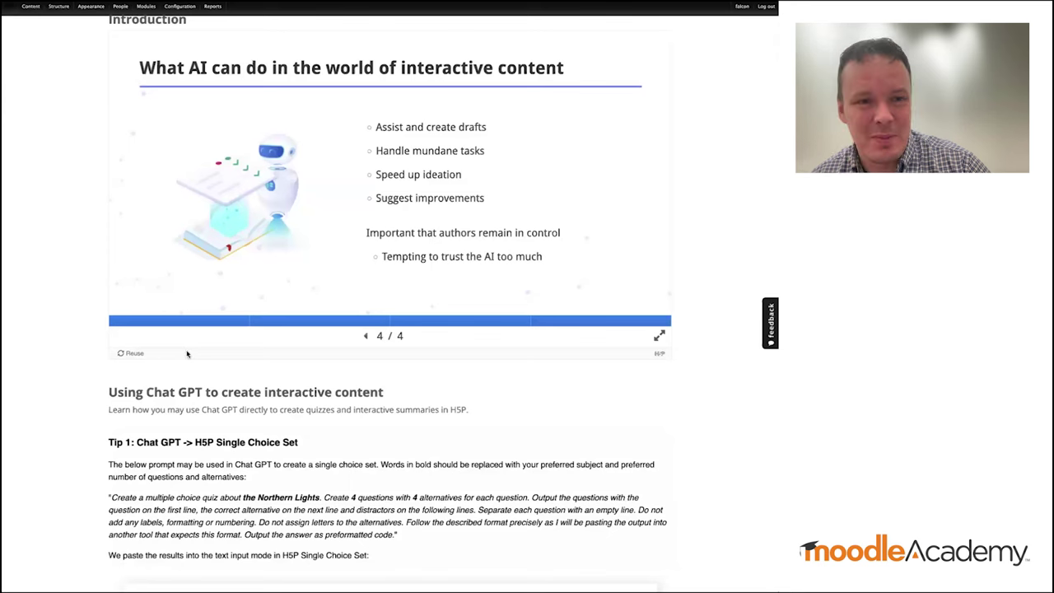
scroll(319, 441, "up", 3)
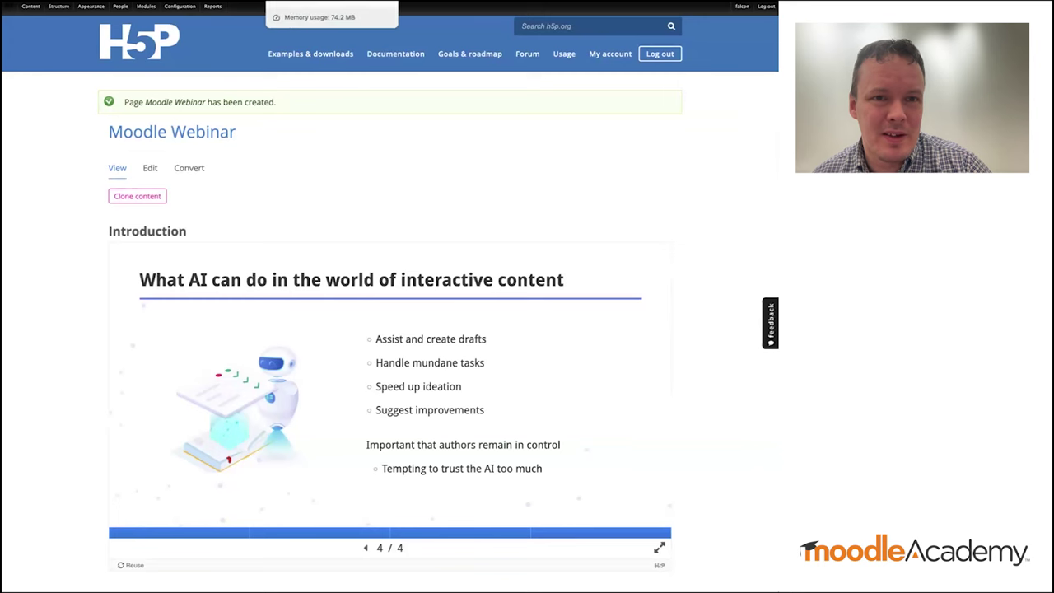
left_click(332, 2)
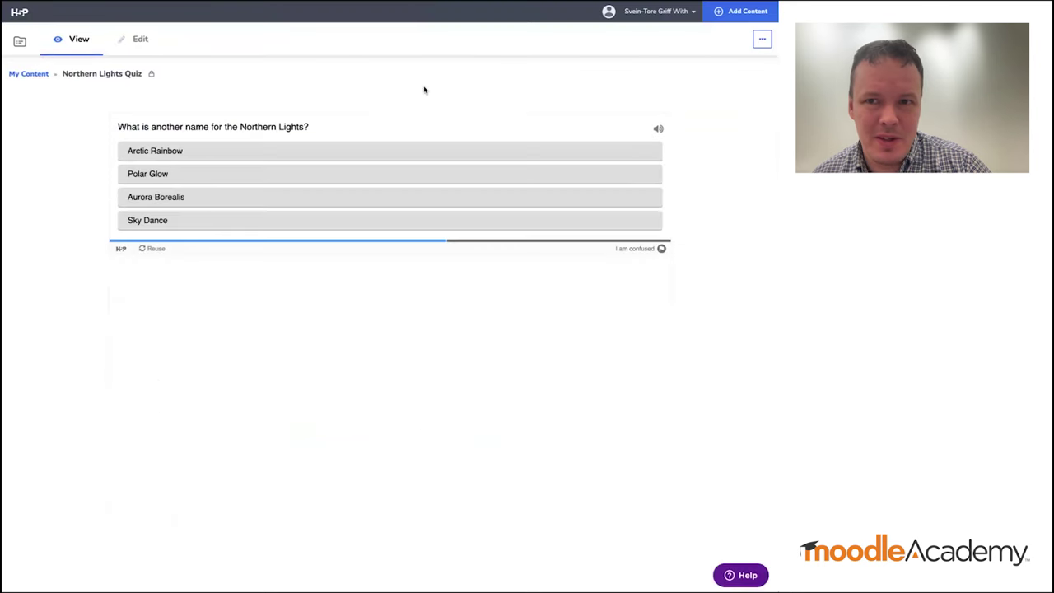
left_click(731, 13)
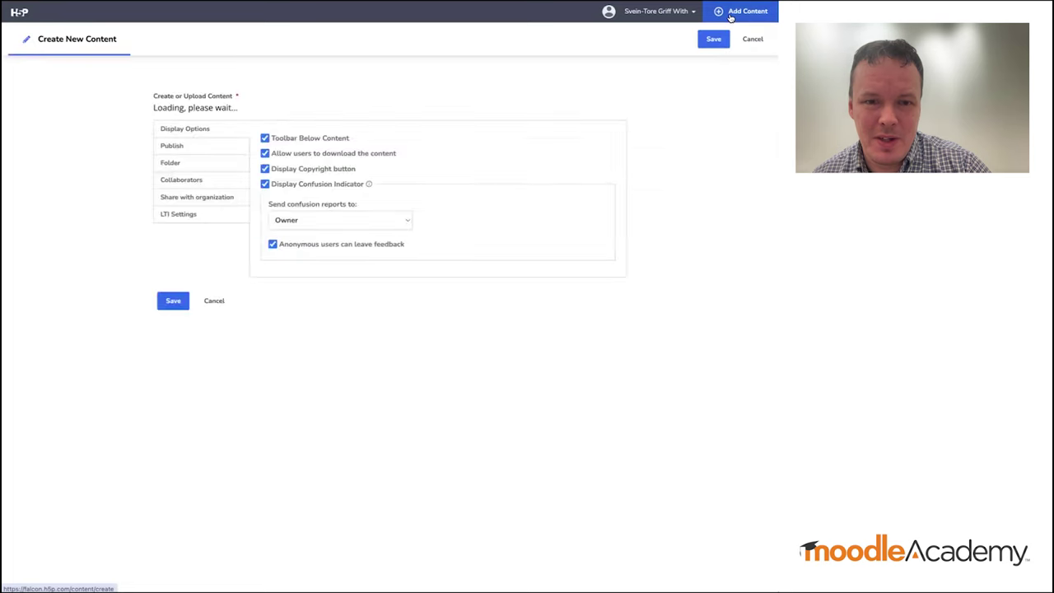
left_click(305, 167)
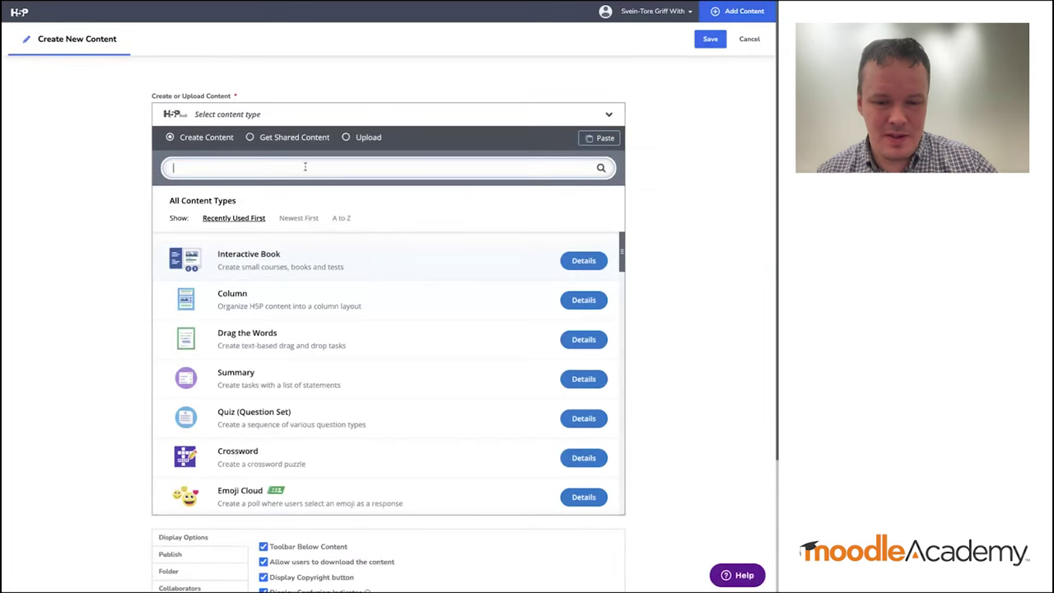
type("interac")
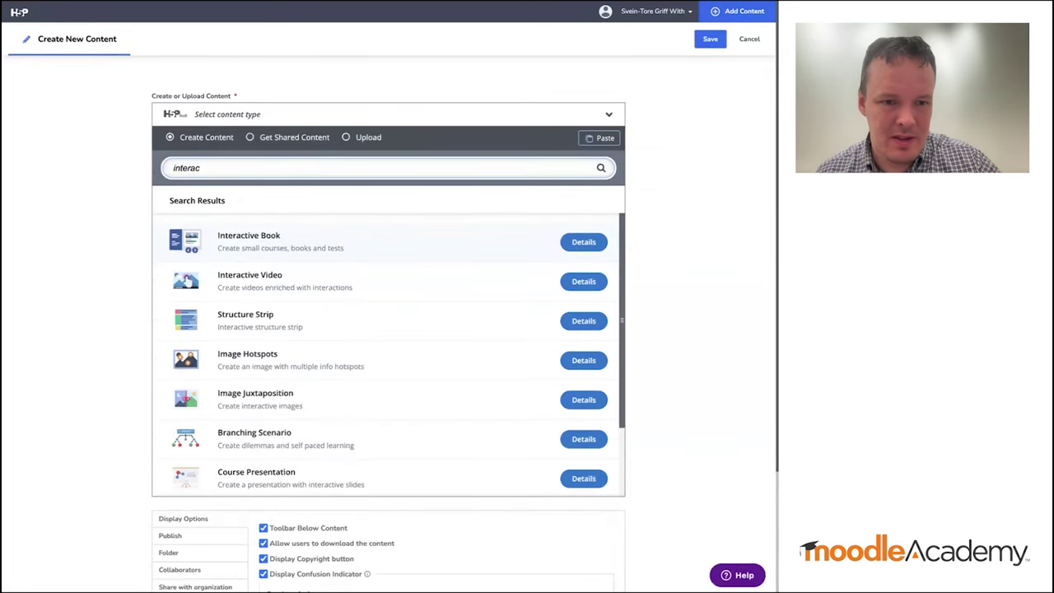
key("BackSpace")
key("BackSpace")
key("BackSpace")
key("BackSpace")
key("BackSpace")
key("BackSpace")
key("BackSpace")
Search the content types for "summary", choose Summary and title the new content "Test summary"
type("summary")
left_click(290, 251)
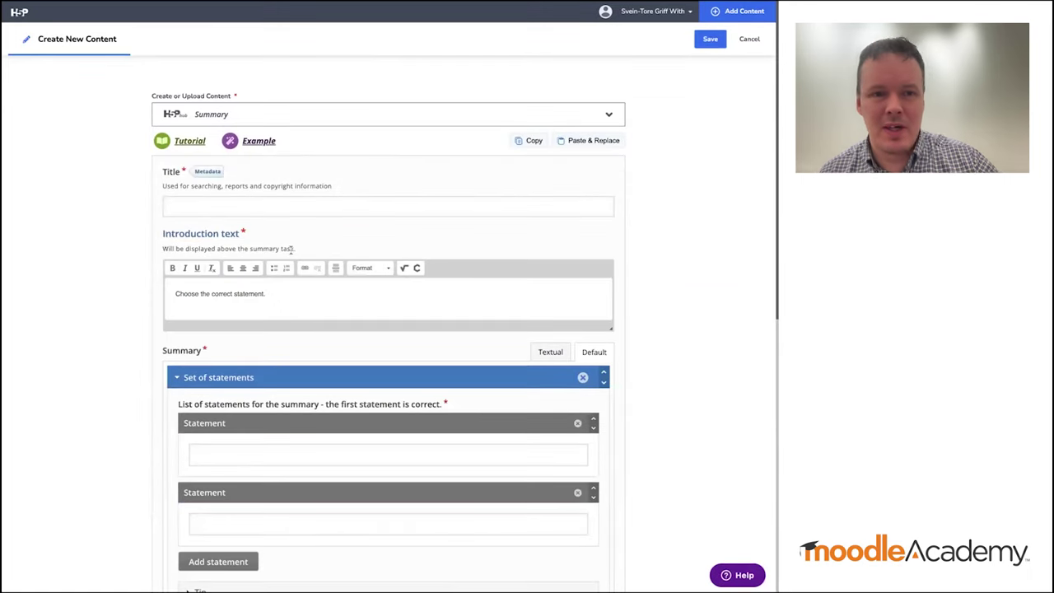
left_click(263, 204)
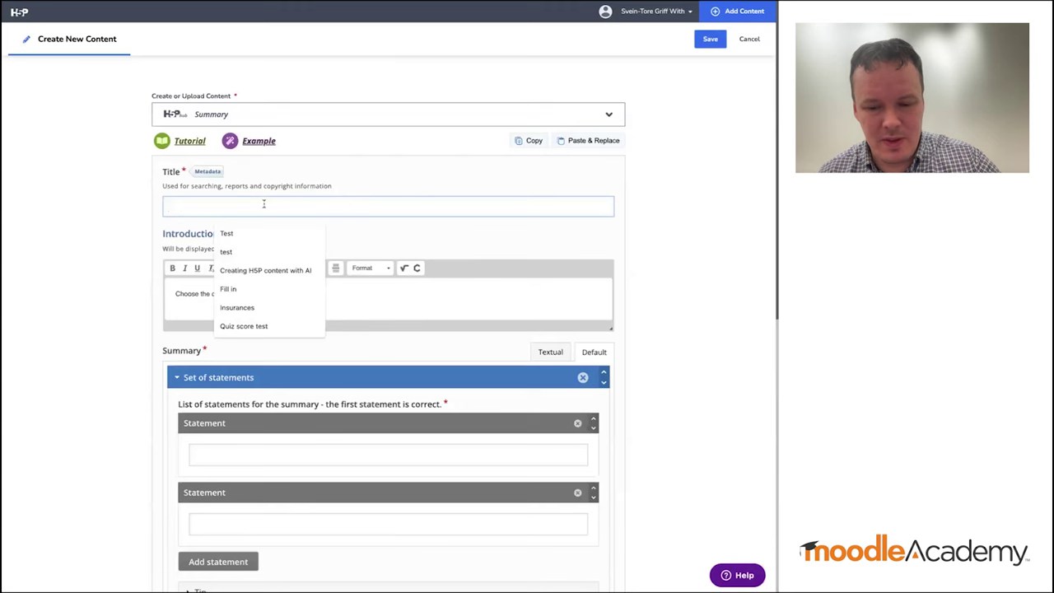
type("Test summary")
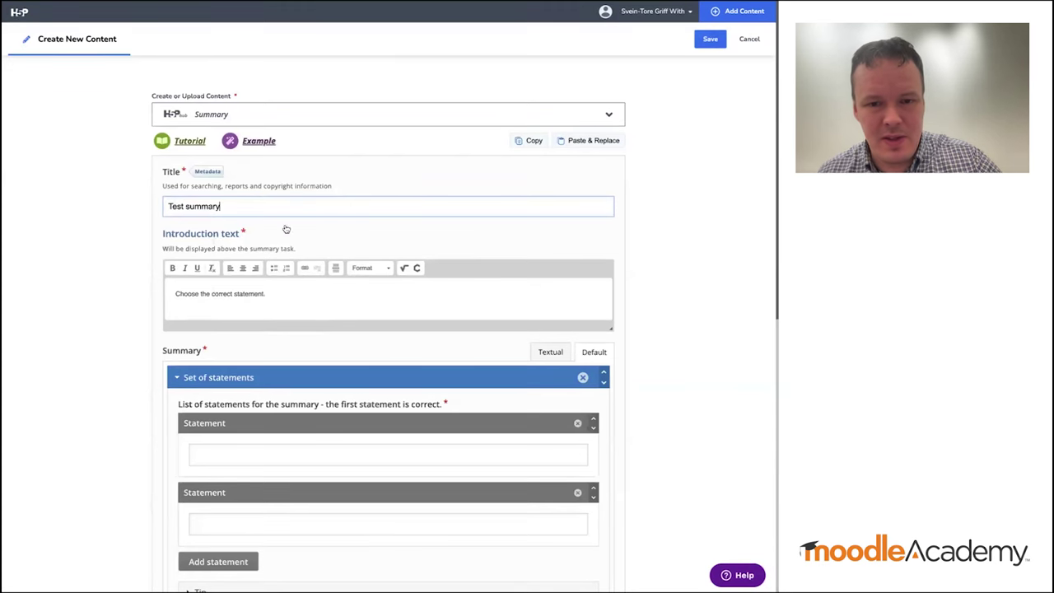
Switch the Summary statements to textual input and paste the statements generated by ChatGPT
left_click(549, 353)
left_click(361, 399)
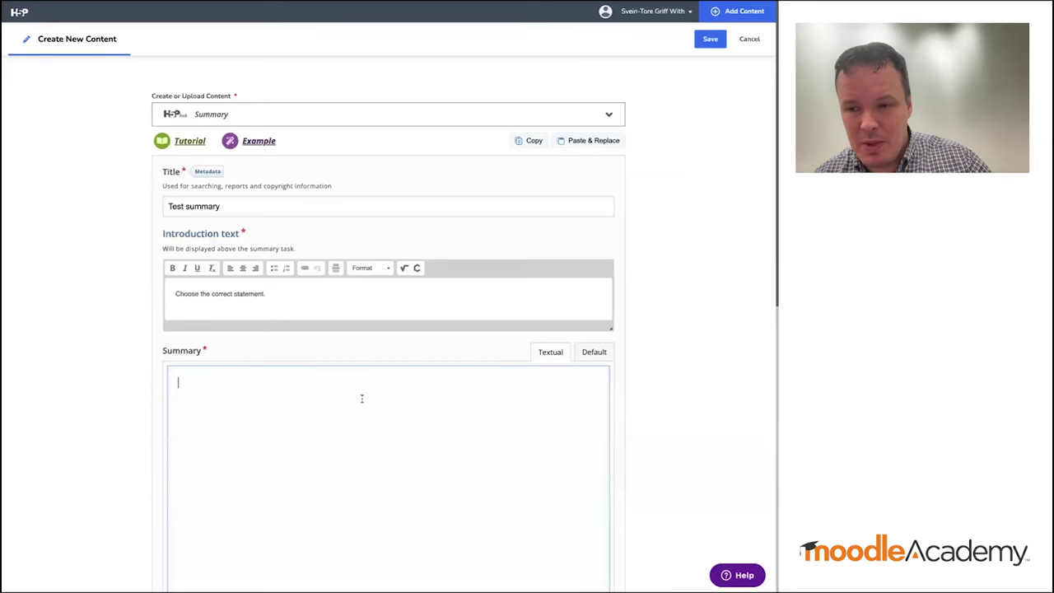
key("ctrl+v")
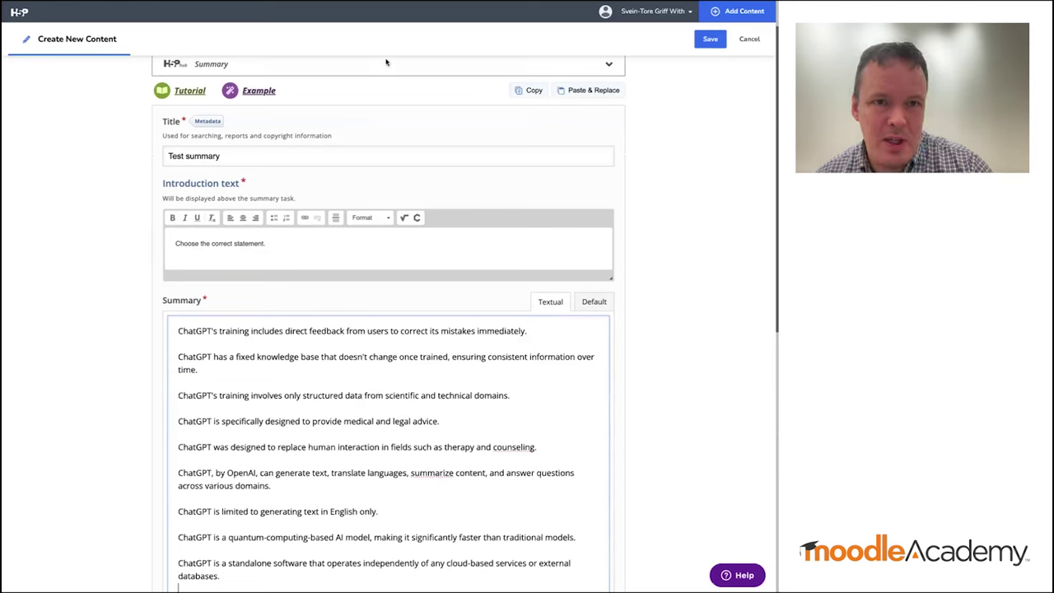
Remove the blank lines directly above and below the statement "ChatGPT has a fixed knowledge base that doesn't change once trained"
left_click(184, 382)
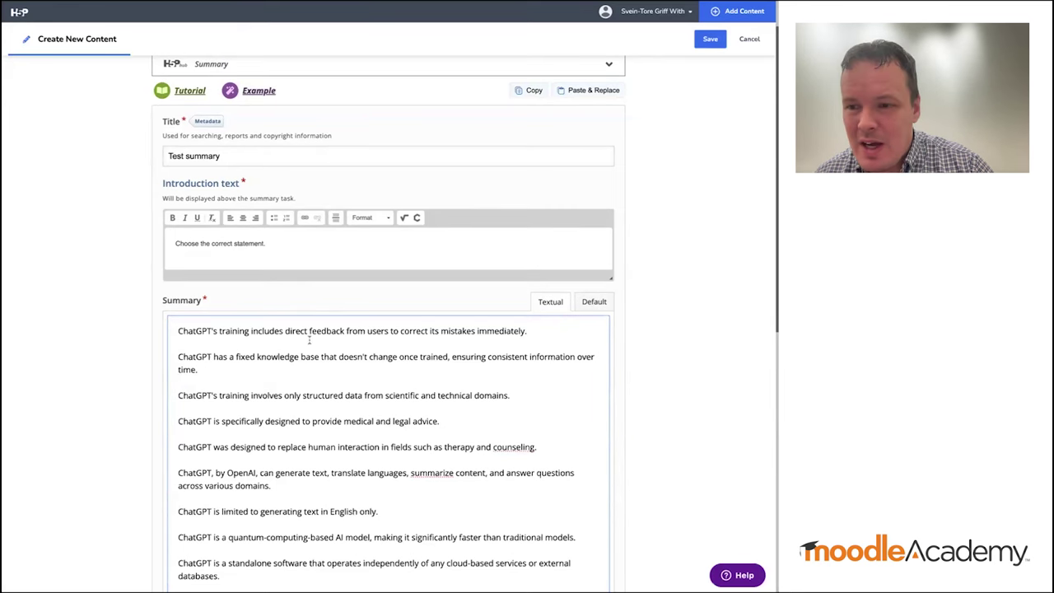
key("ctrl+Tab")
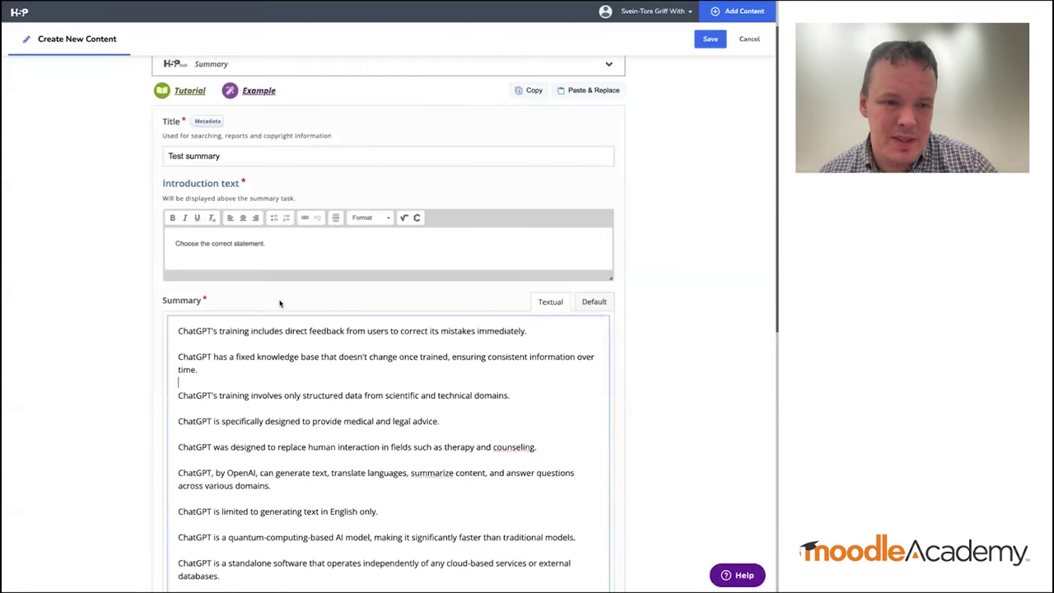
key("Up")
key("Up")
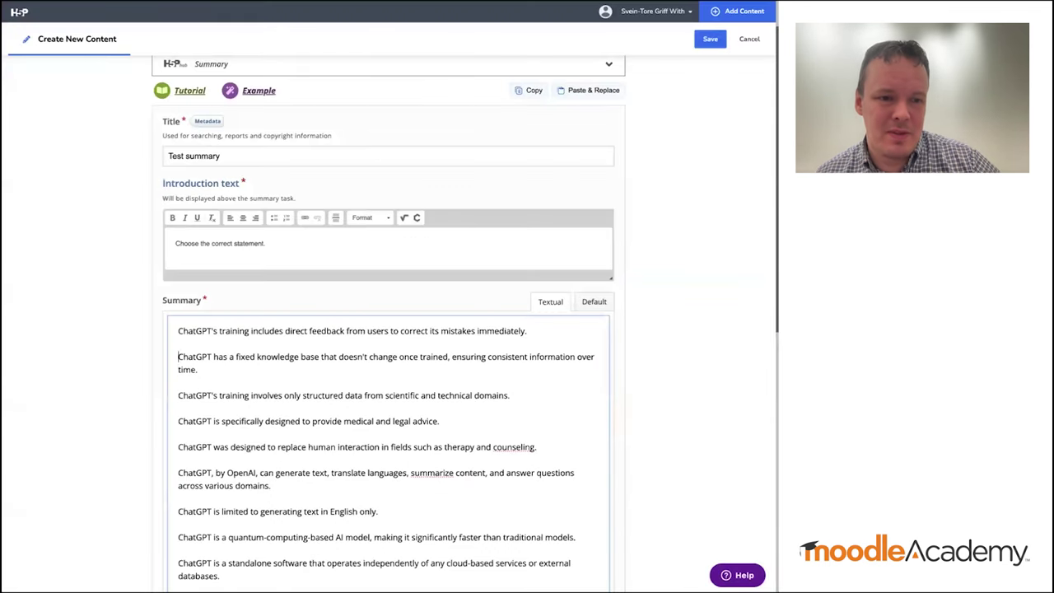
key("BackSpace")
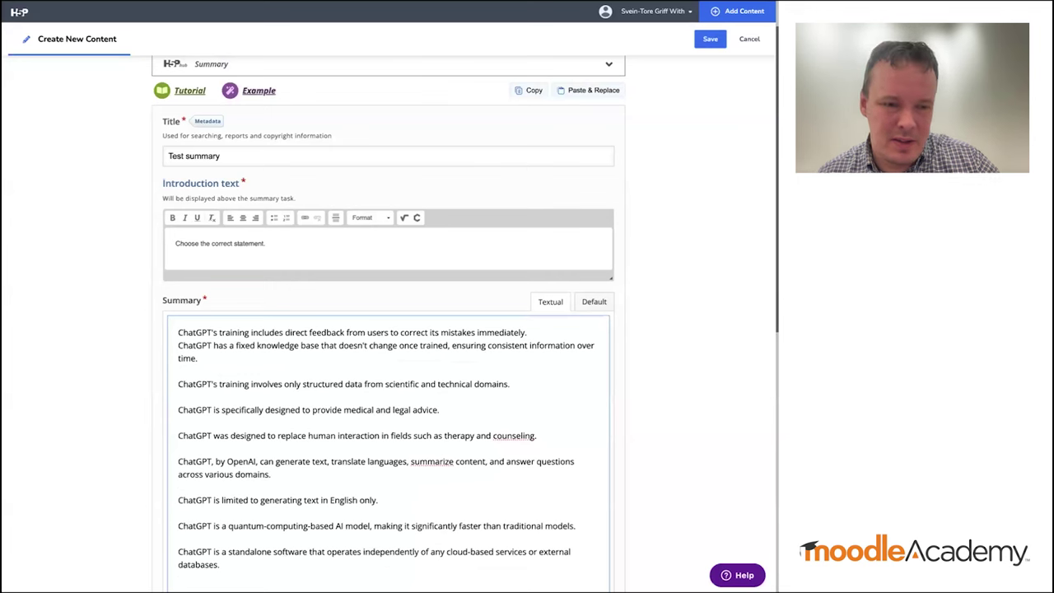
left_click(178, 345)
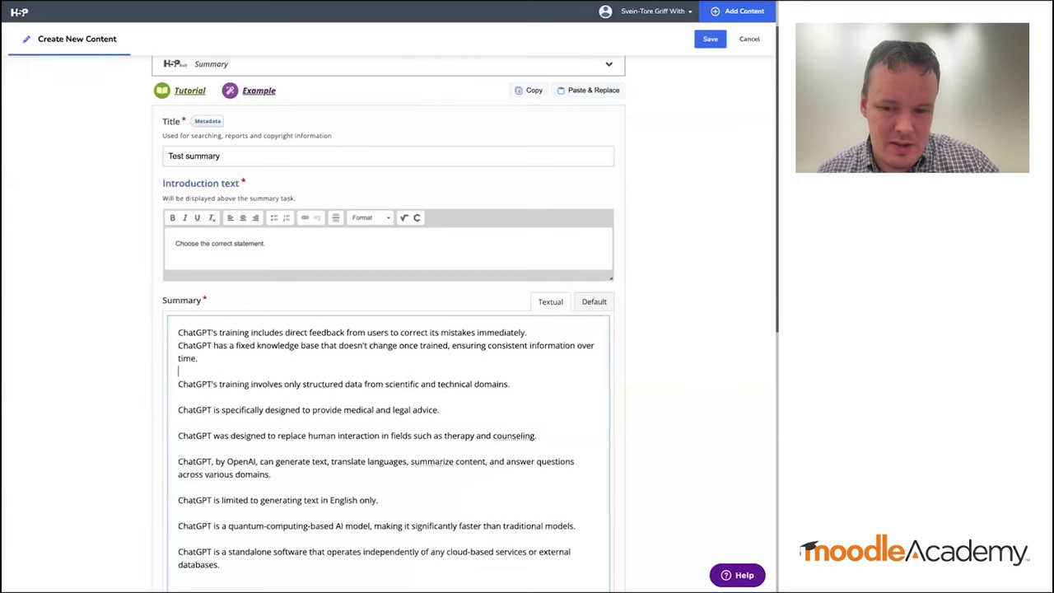
key("Return")
key("BackSpace")
Remove the blank lines between the first four statements so they form one set
key("Up")
key("Up")
key("Up")
key("Up")
key("Up")
key("Up")
key("Up")
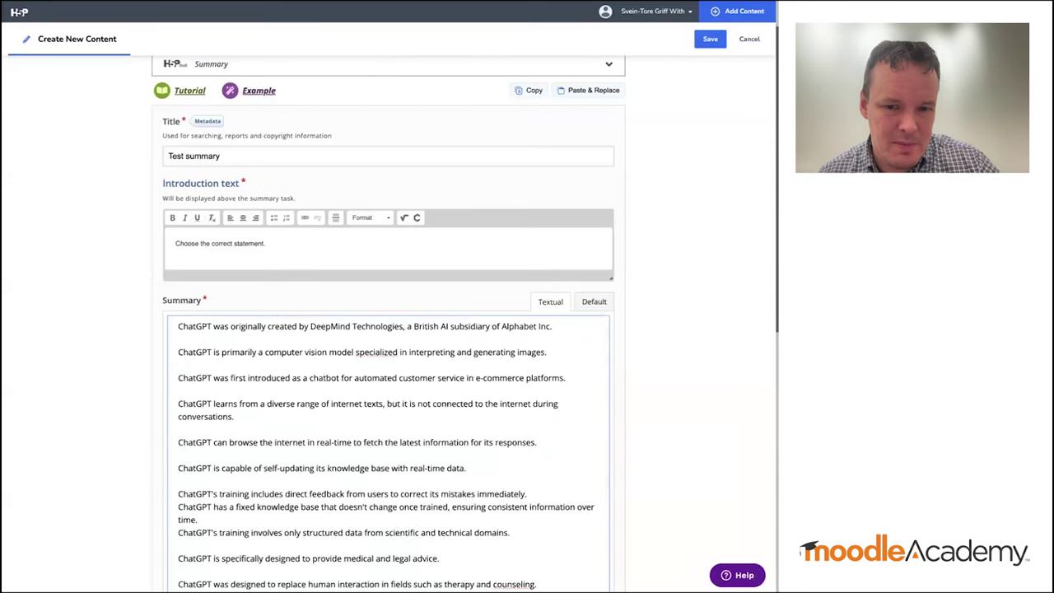
scroll(346, 416, "up", 2)
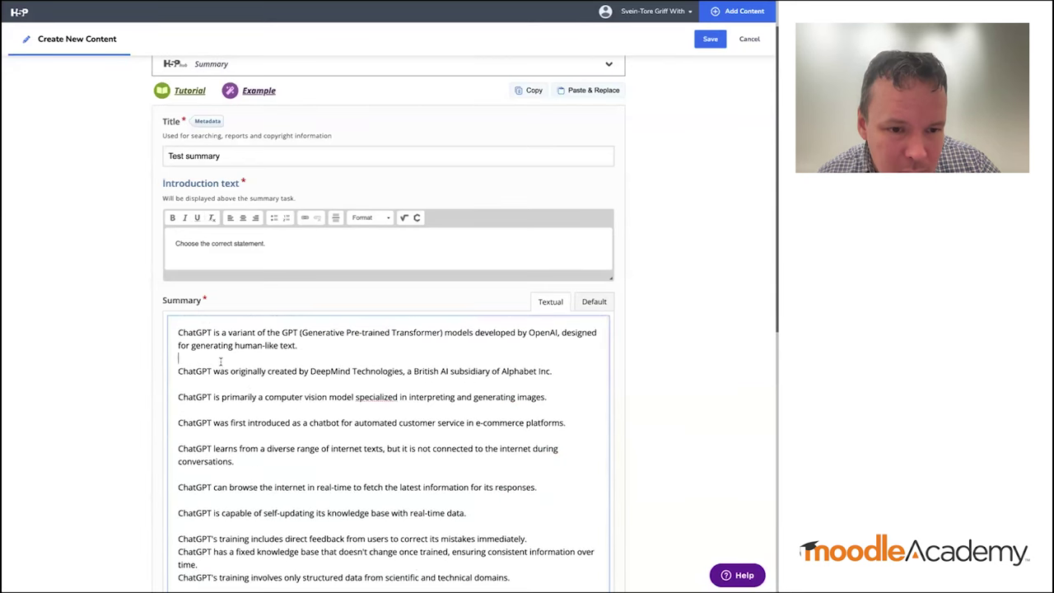
key("BackSpace")
key("Down")
key("Down")
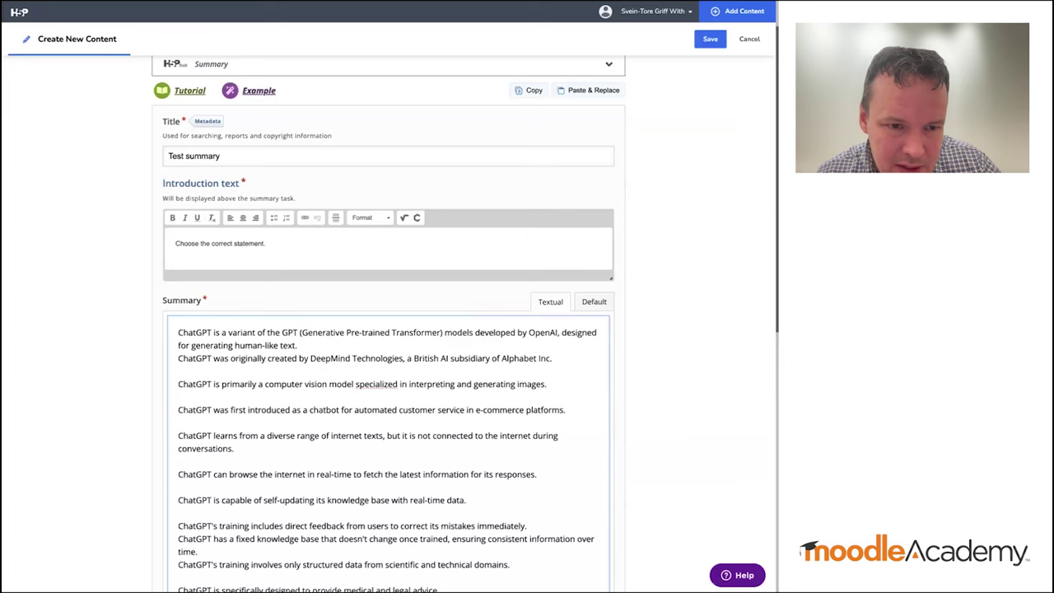
key("BackSpace")
key("Down")
key("Down")
key("BackSpace")
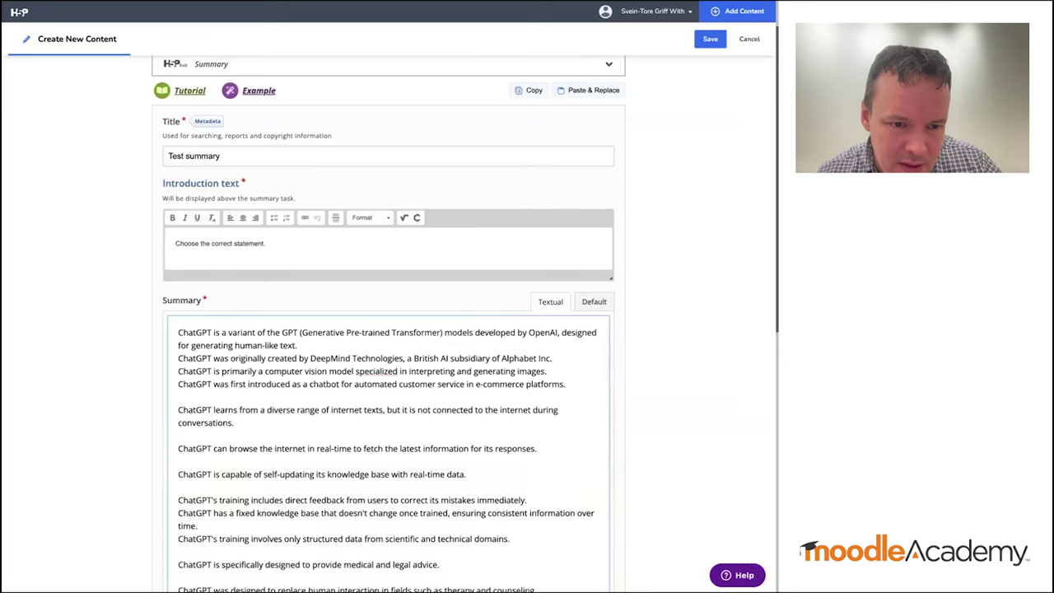
Group the four statements beginning with "ChatGPT learns from a diverse range of internet texts" by removing the blank lines between them
key("Down")
key("Down")
key("Down")
key("Down")
key("Down")
key("BackSpace")
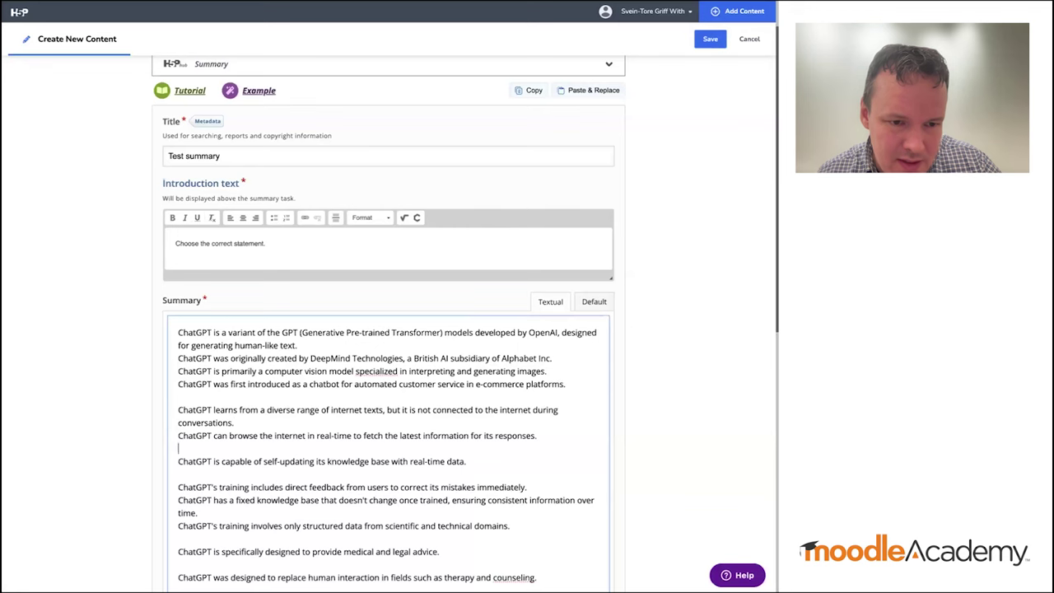
key("BackSpace")
key("Down")
key("Down")
key("BackSpace")
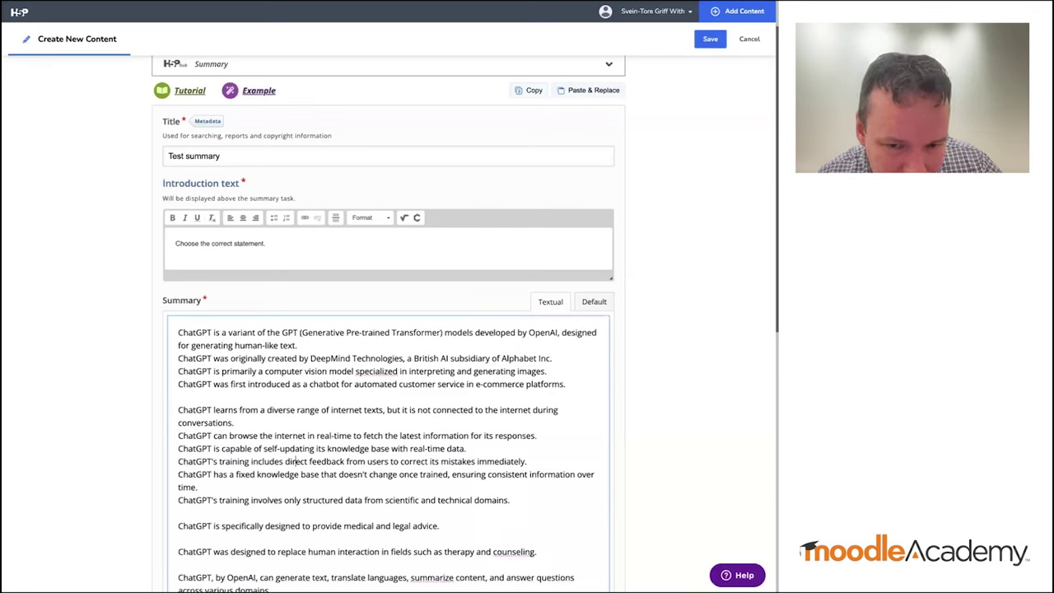
Insert a blank line before "ChatGPT has a fixed knowledge base" and remove the remaining blank lines within that third set of four statements
left_click(177, 475)
key("Return")
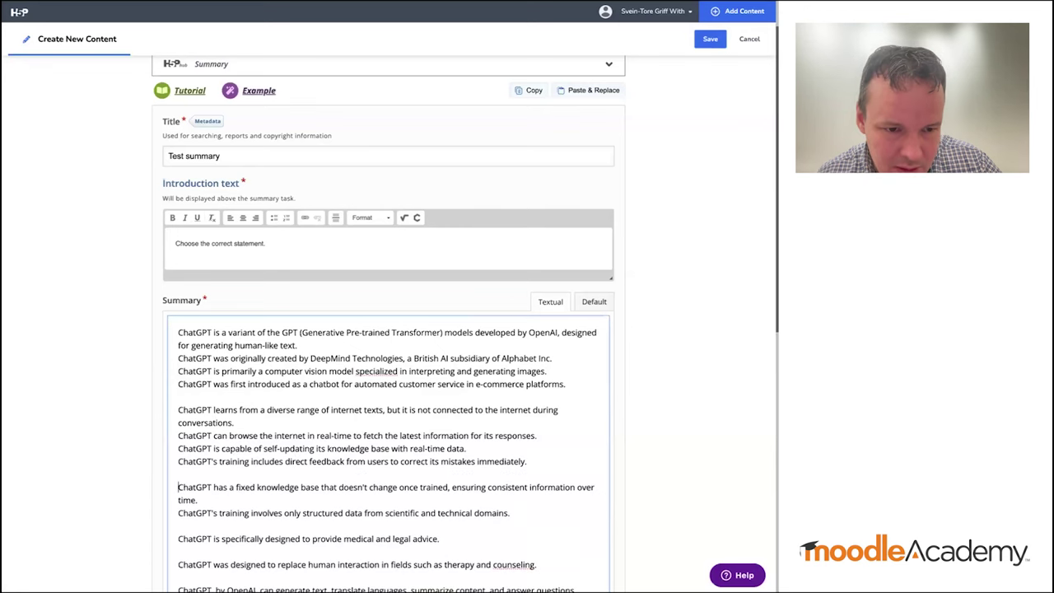
key("Down")
key("BackSpace")
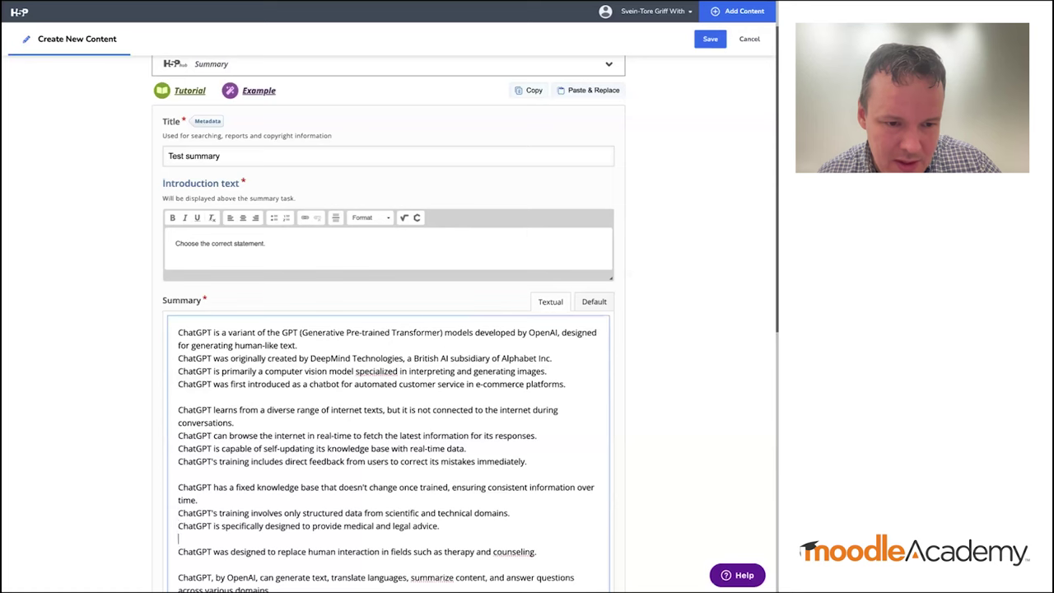
key("BackSpace")
Remove the blank line before "ChatGPT was designed to replace human interaction" and those between the four statements beginning with "ChatGPT, by OpenAI"
key("Right")
key("Down")
key("Down")
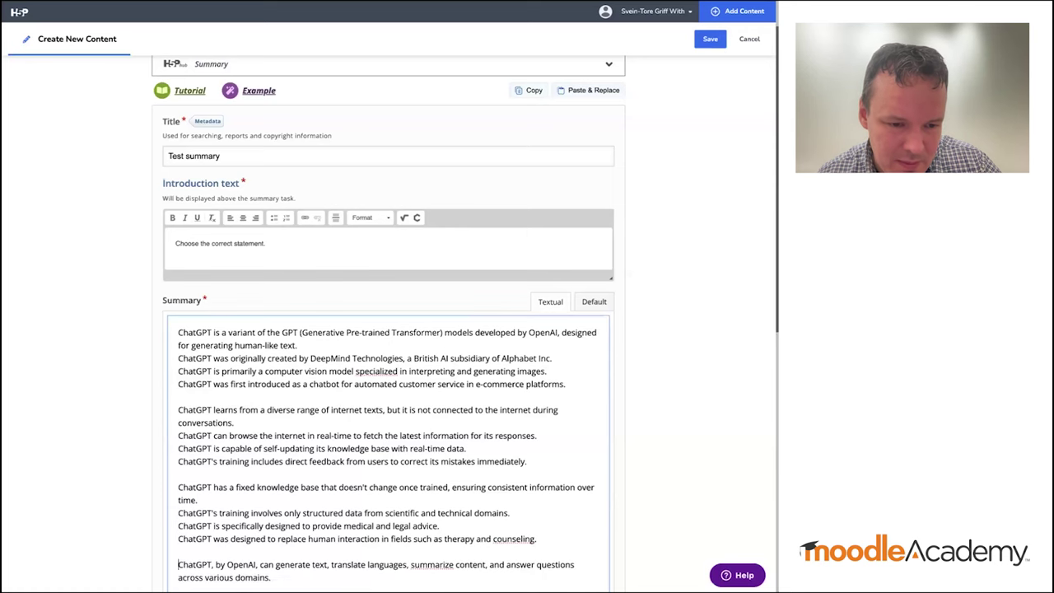
key("Down")
key("Down")
key("Down")
key("Down")
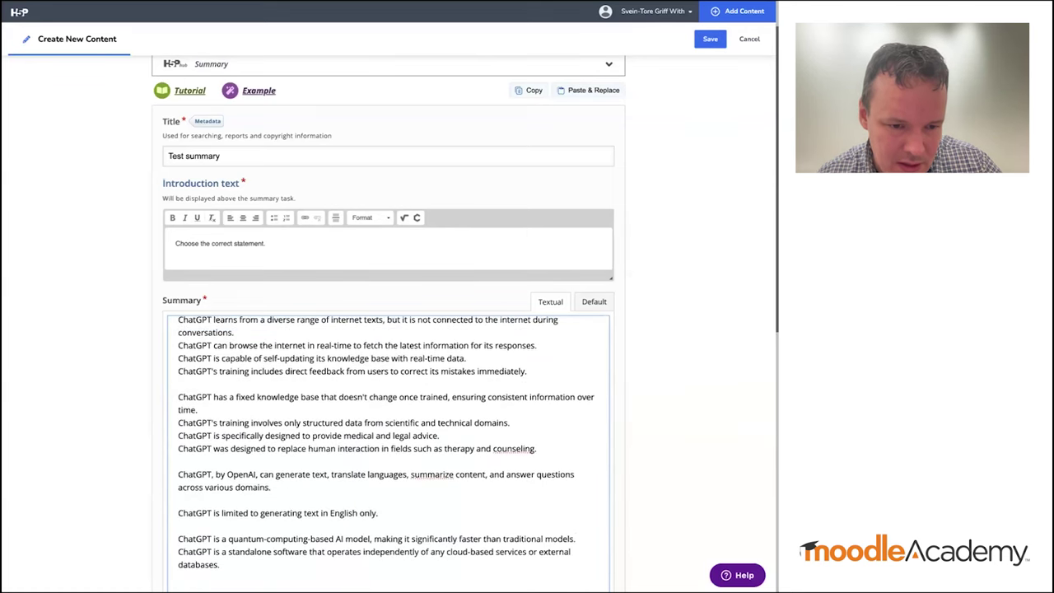
key("BackSpace")
key("BackSpace")
Save the Test summary activity and open it in its learner view
scroll(387, 330, "down", 5)
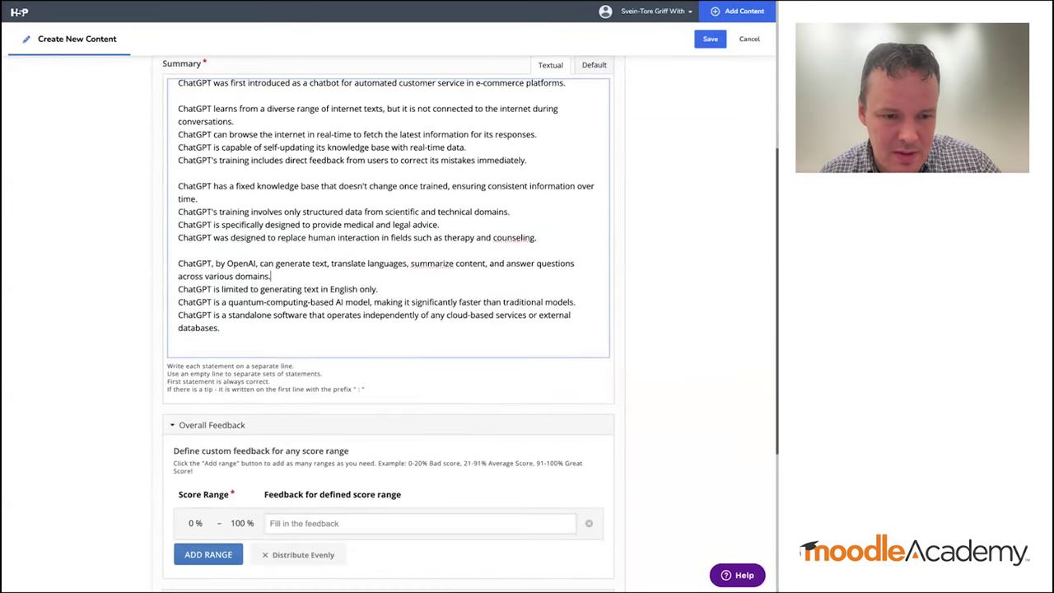
scroll(205, 384, "down", 5)
left_click(171, 536)
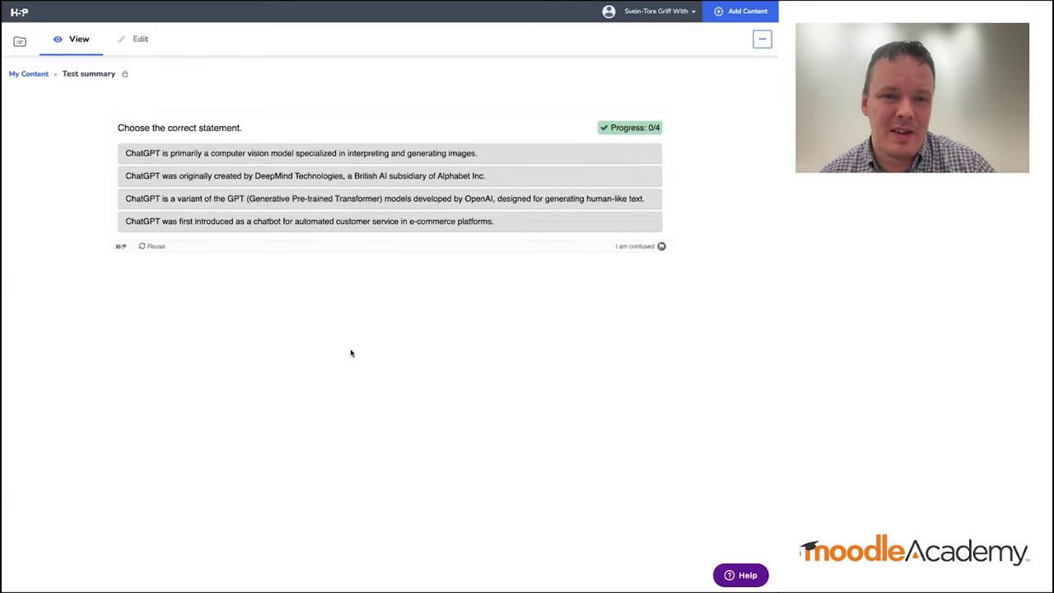
Test the summary by choosing the correct statement in all four sets, also trying the wrong "self-updating" and "standalone software" statements
left_click(373, 199)
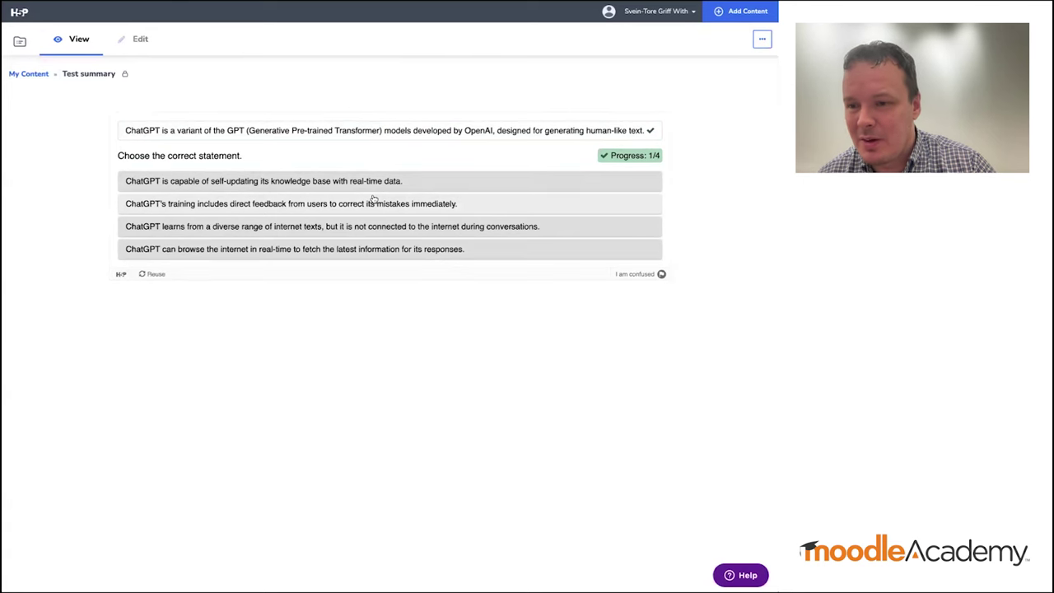
left_click(383, 184)
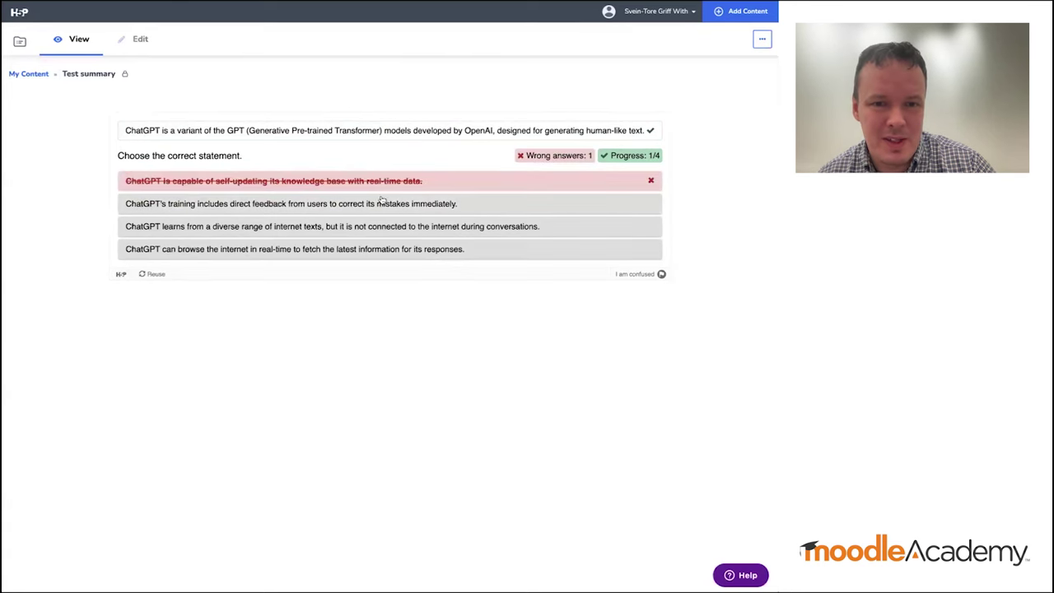
left_click(417, 227)
left_click(390, 268)
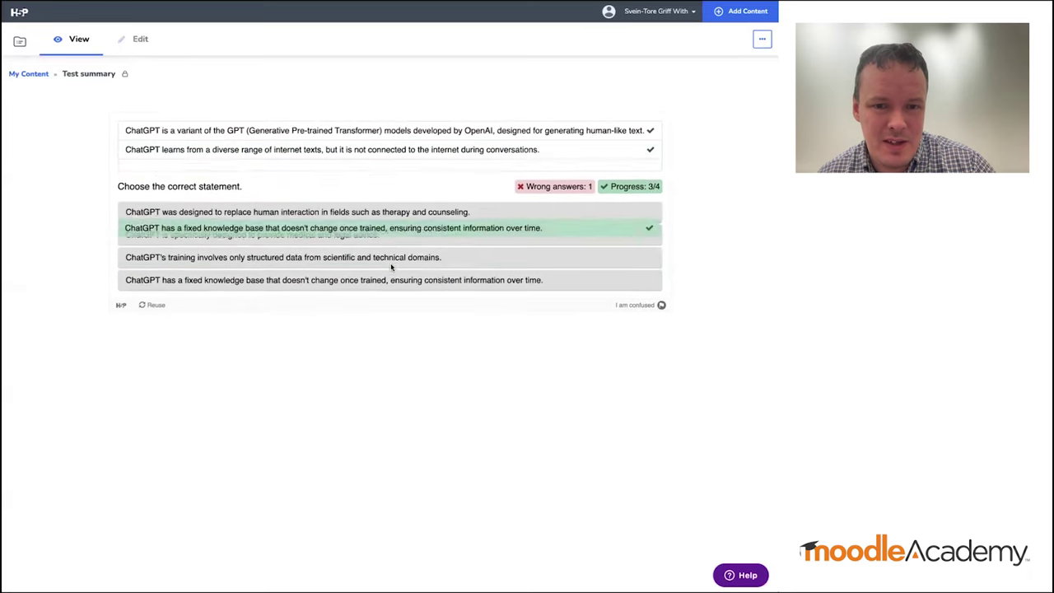
left_click(374, 266)
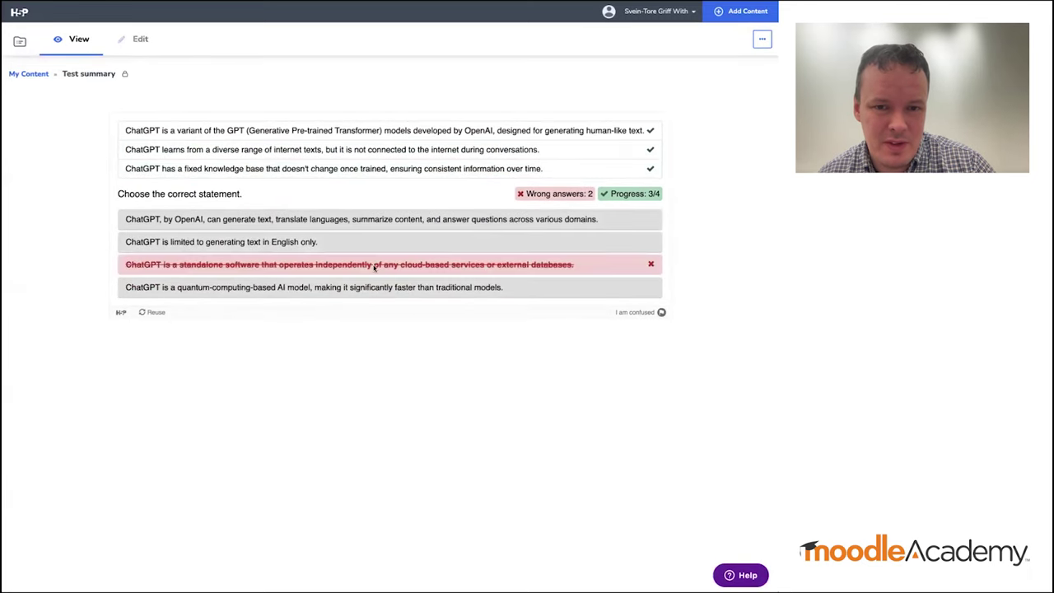
left_click(367, 219)
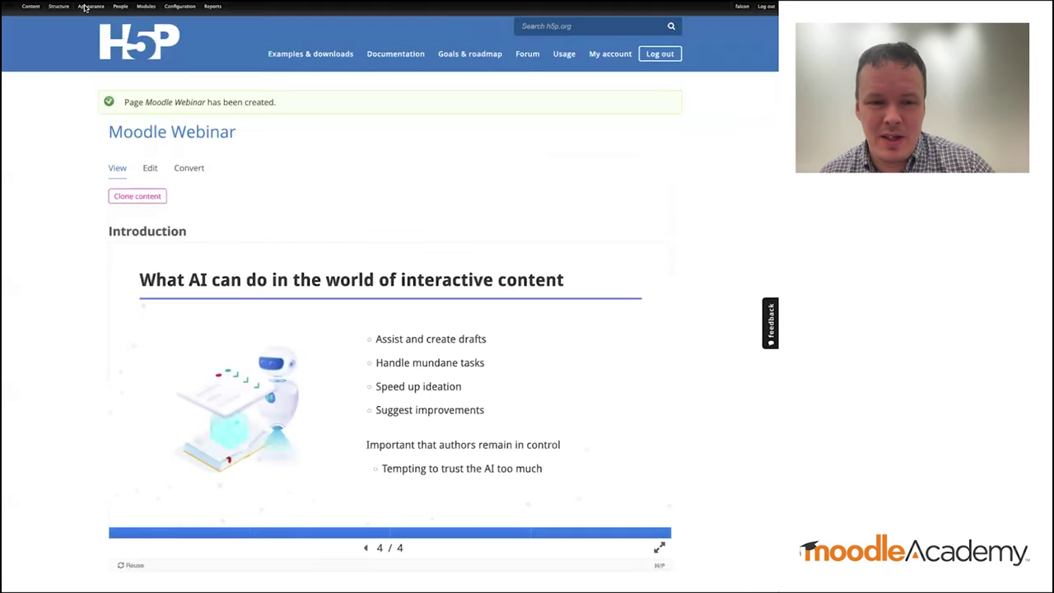
On the Moodle Webinar page, copy the whole prompt given under "Tip 3: Chat GPT to H5P Drag the Words"
scroll(210, 215, "down", 15)
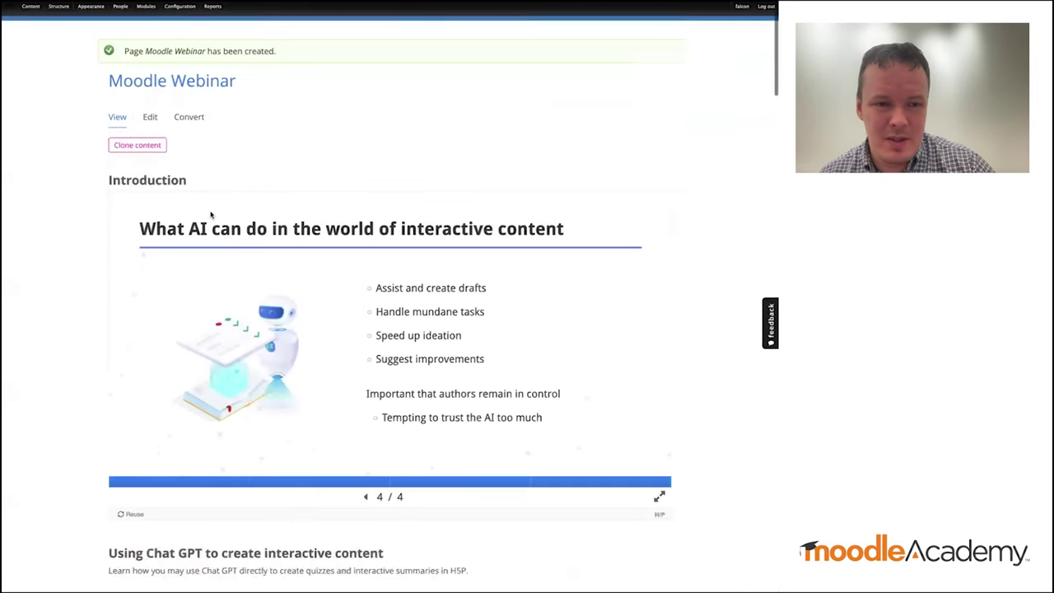
scroll(211, 215, "down", 20)
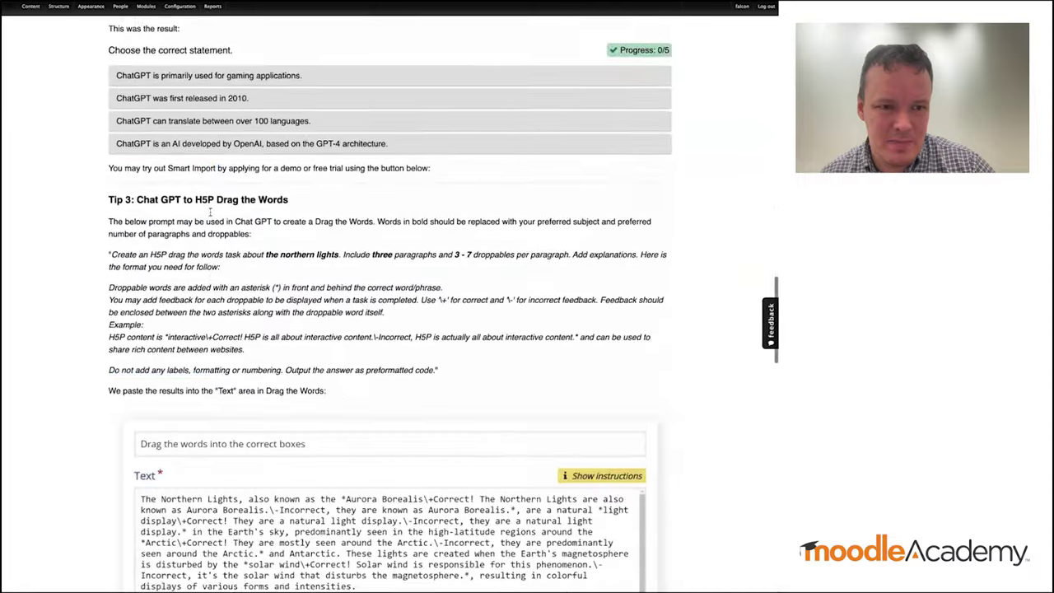
scroll(211, 215, "down", 8)
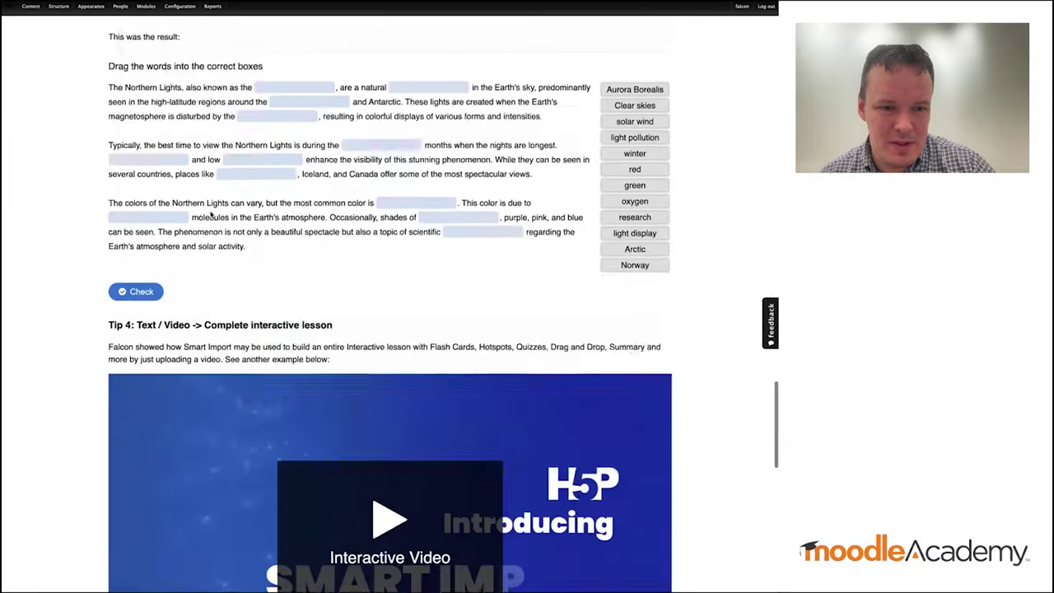
scroll(211, 215, "up", 4)
scroll(210, 215, "up", 6)
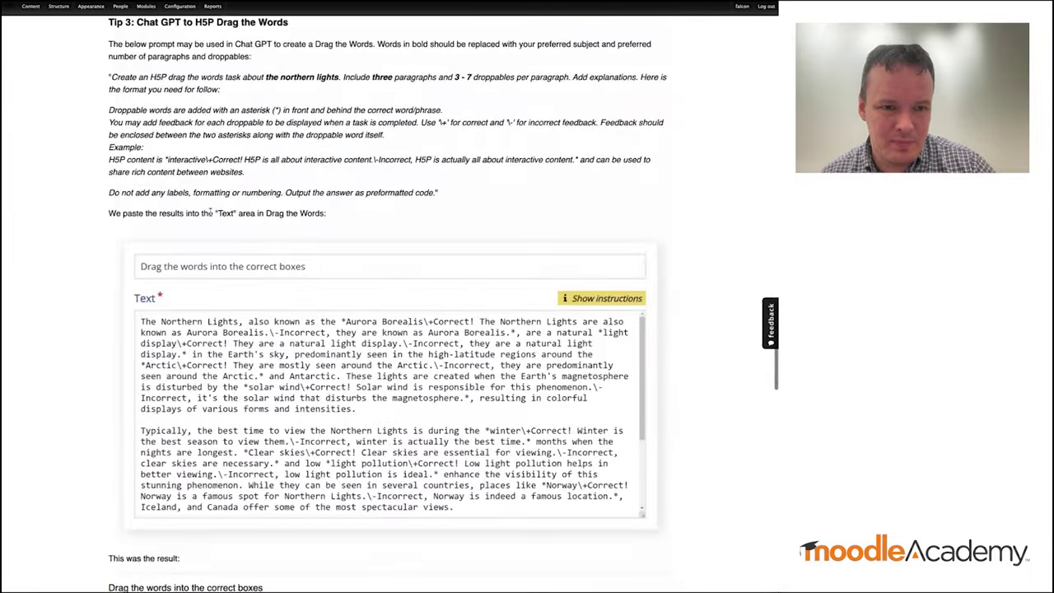
scroll(211, 213, "down", 1)
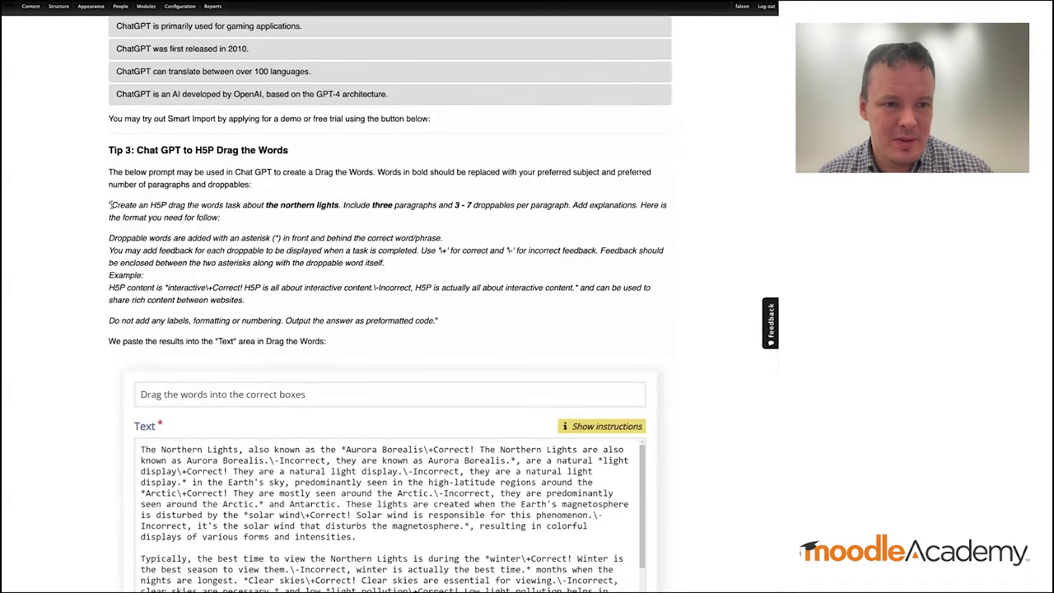
left_click_drag(110, 205, 477, 320)
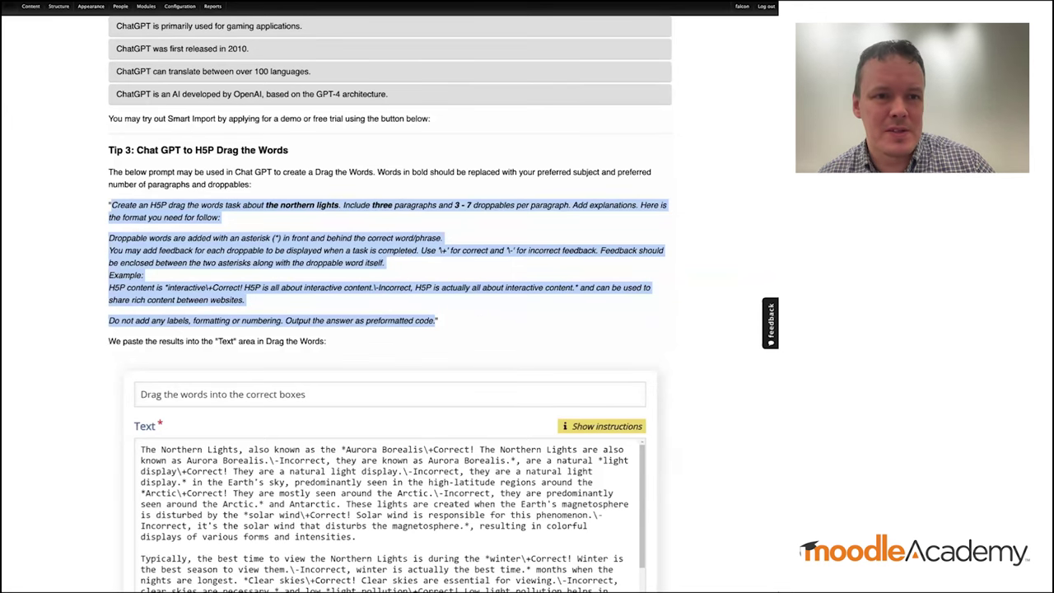
Switch to ChatGPT and submit the copied drag the words prompt about the northern lights in a new chat
key("alt+Tab")
left_click(116, 18)
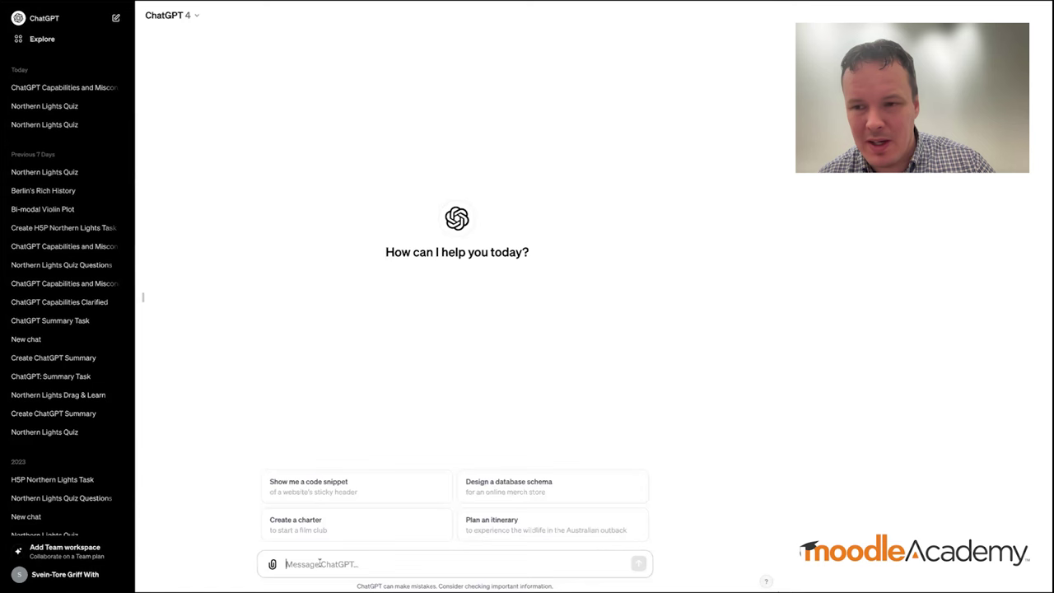
key("ctrl+v")
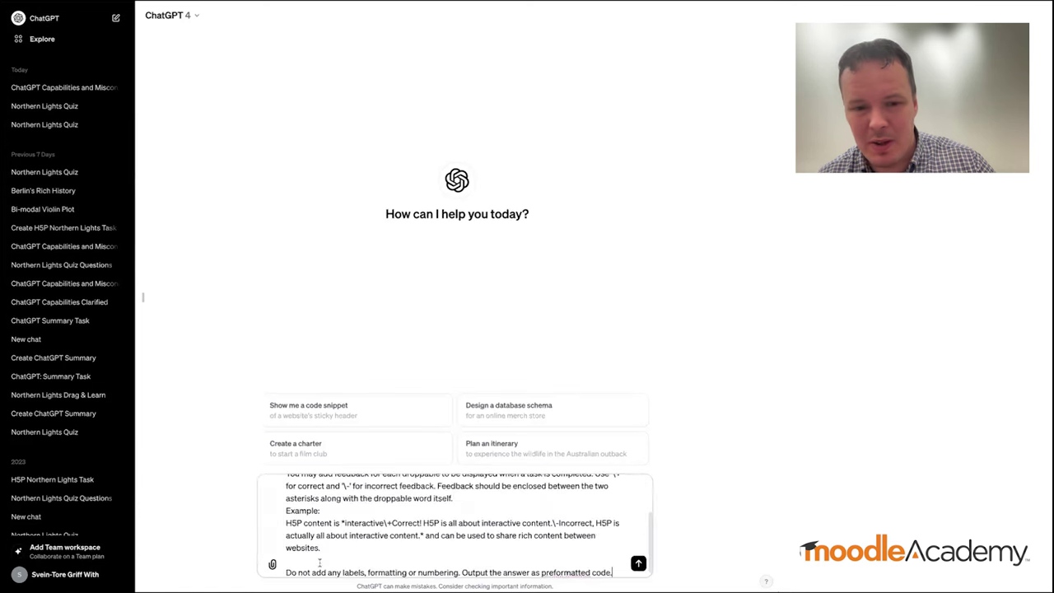
scroll(385, 535, "up", 1)
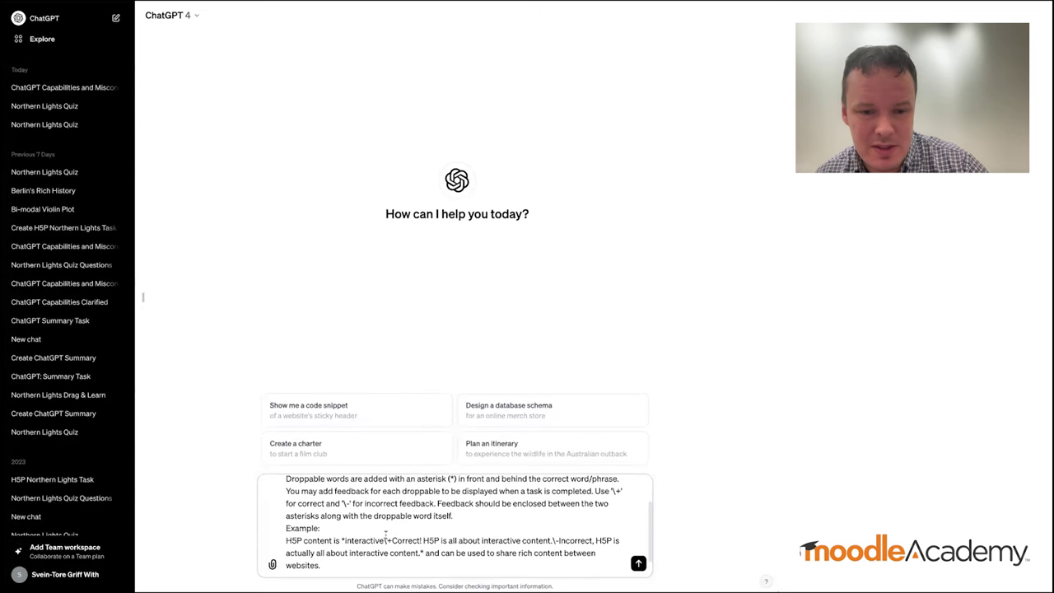
scroll(385, 536, "up", 2)
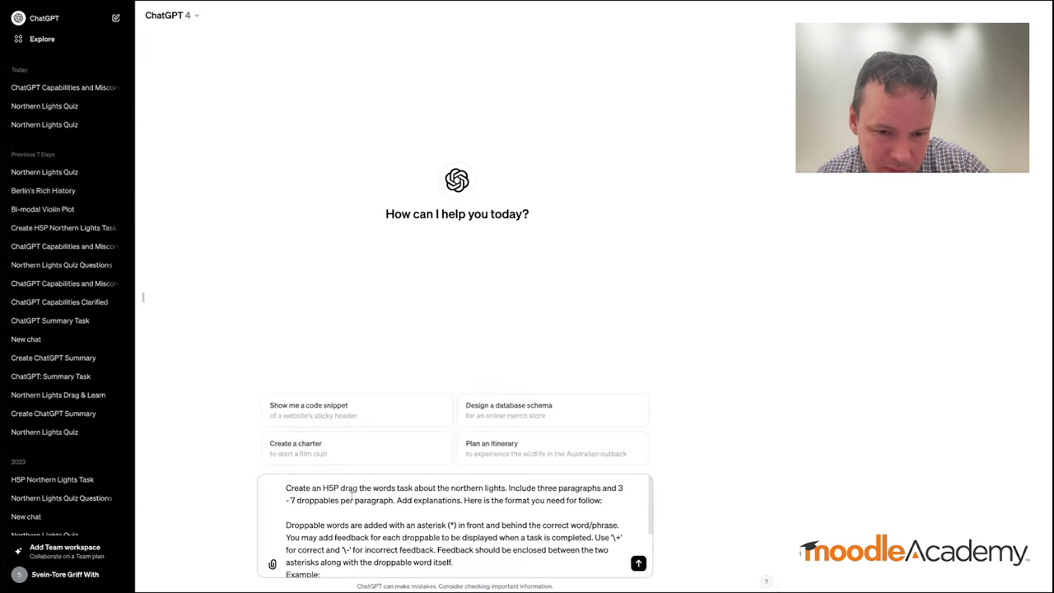
scroll(441, 489, "down", 2)
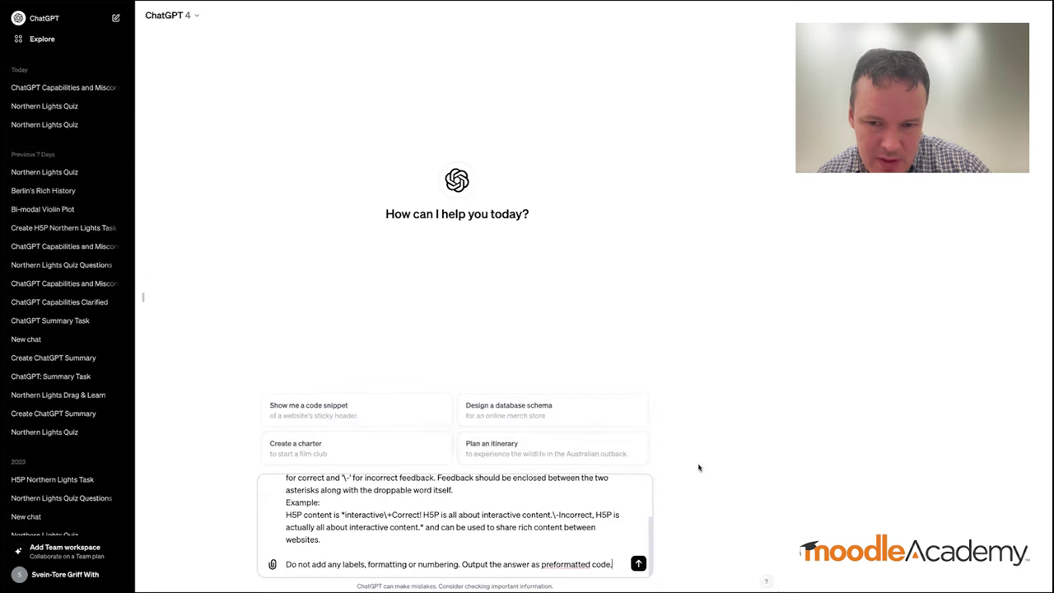
left_click(639, 564)
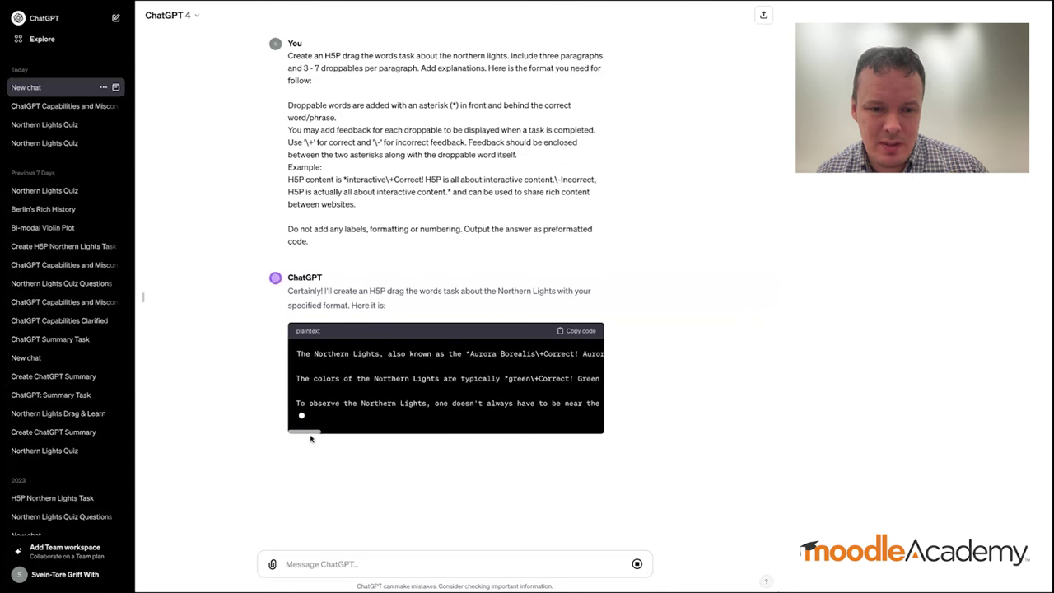
Review the generated northern lights text with its asterisk-marked droppables and copy the whole code block
scroll(310, 434, "right", 10)
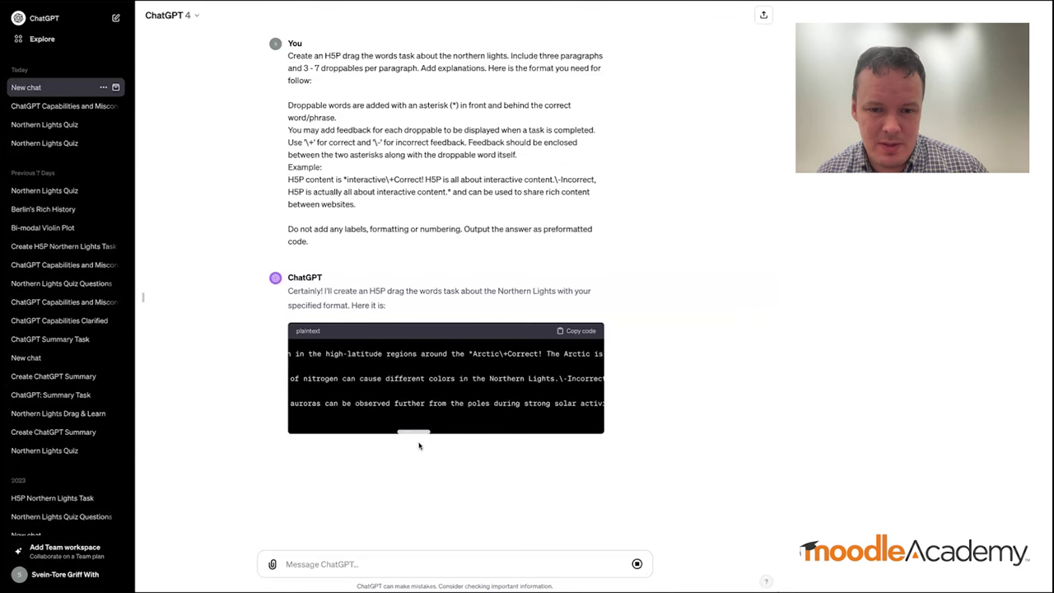
scroll(296, 424, "left", 10)
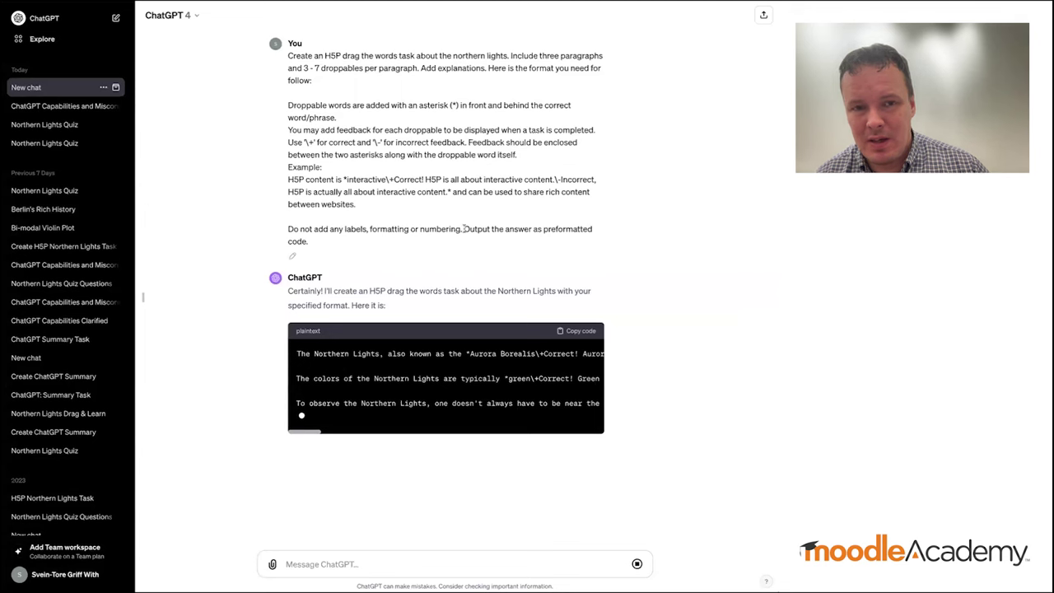
mouse_move(463, 229)
left_mouse_down()
mouse_move(476, 240)
mouse_move(466, 245)
left_mouse_up()
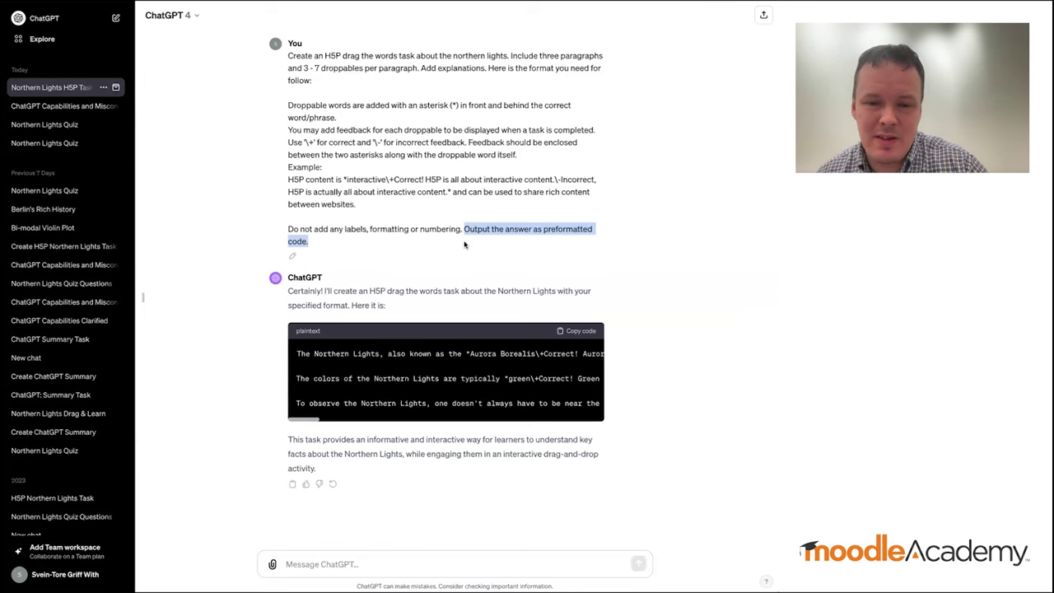
left_click(466, 353)
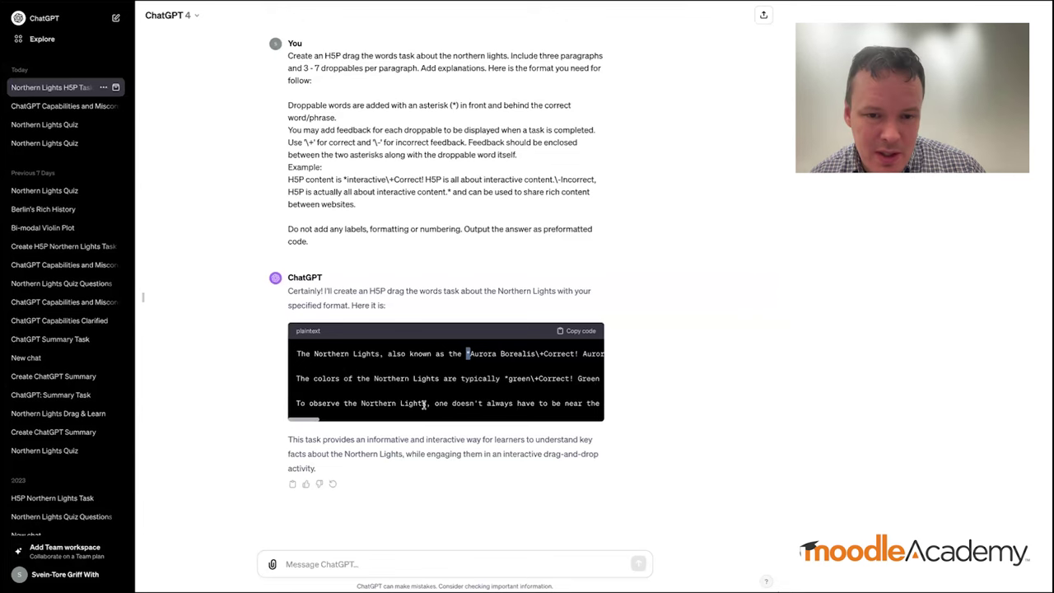
left_click(580, 331)
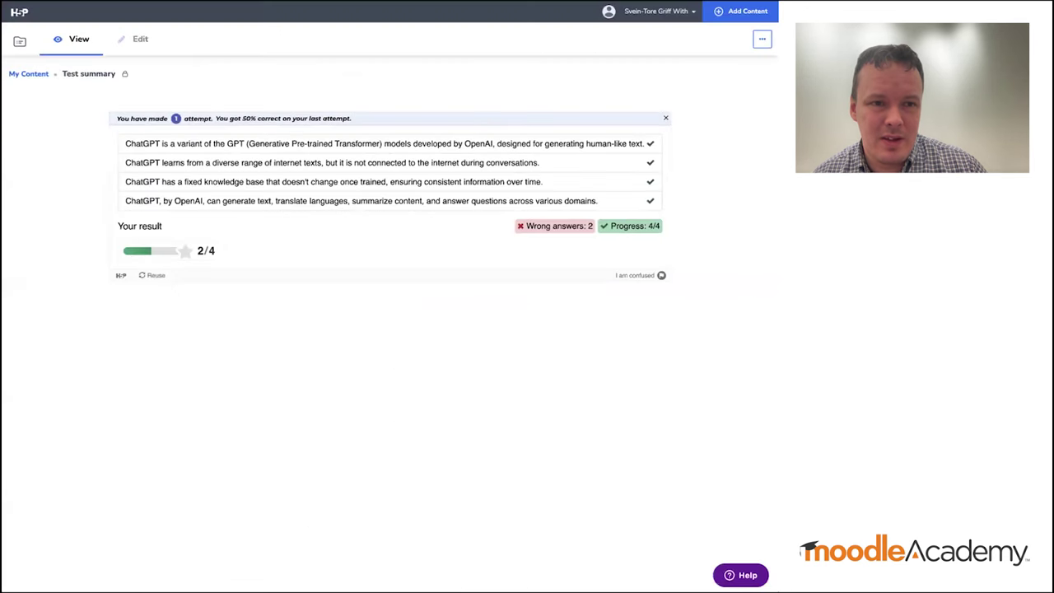
Switch back to H5P and create new content of the type Drag the Words, searching for "drag"
left_click(739, 12)
left_click(311, 169)
type("drag")
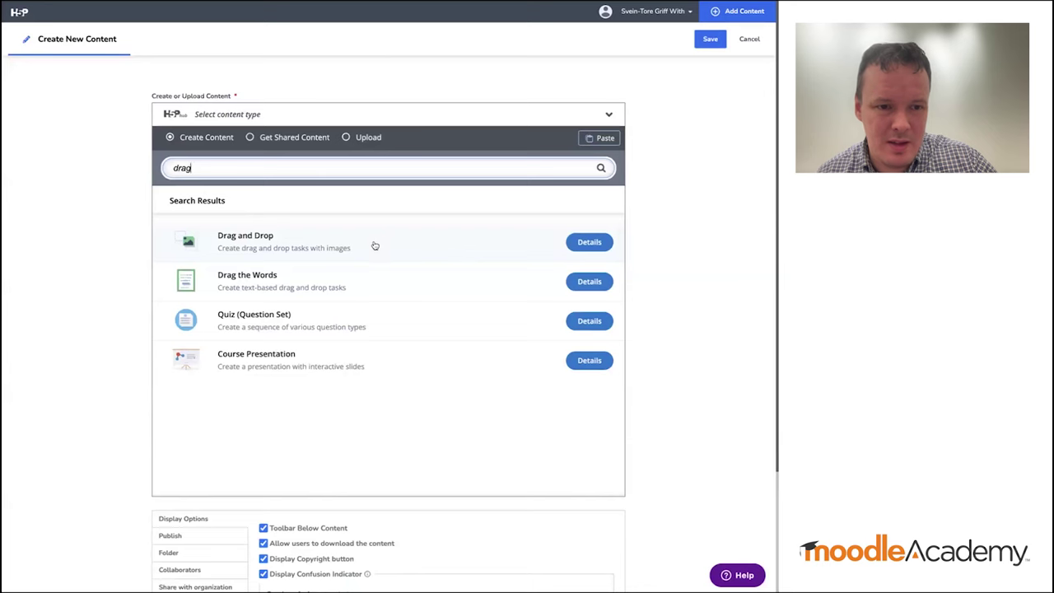
left_click(284, 286)
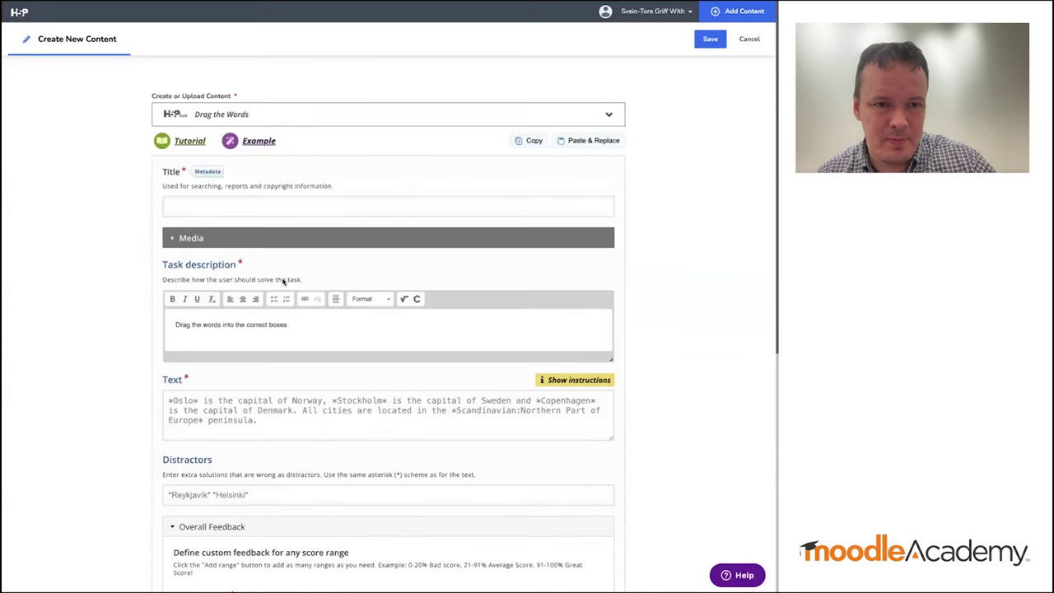
Set the title of the Drag the Words content to "northern lights"
left_click(299, 206)
type("Northern")
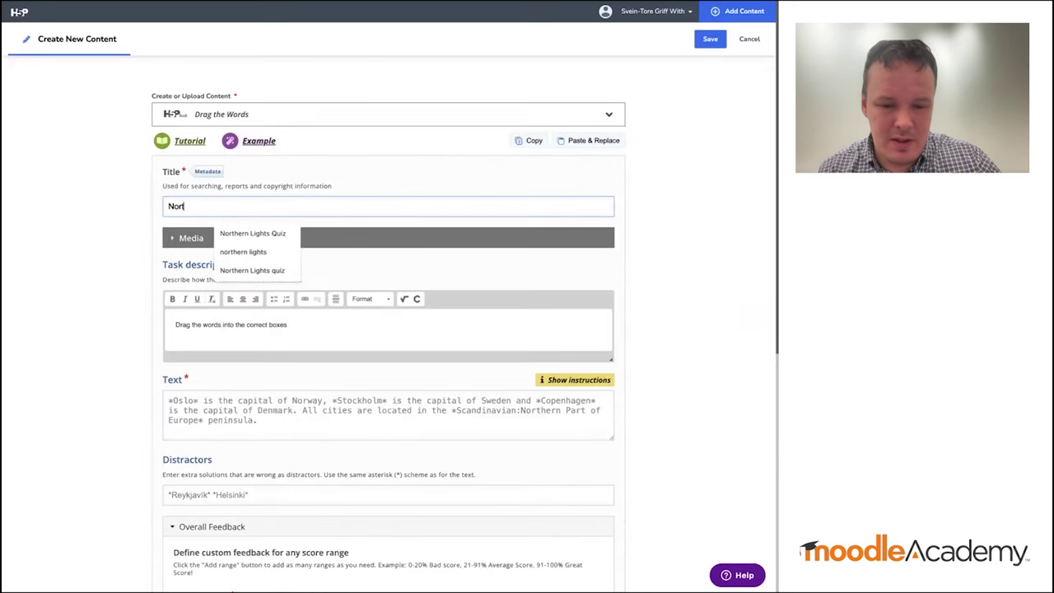
key("Down")
key("Down")
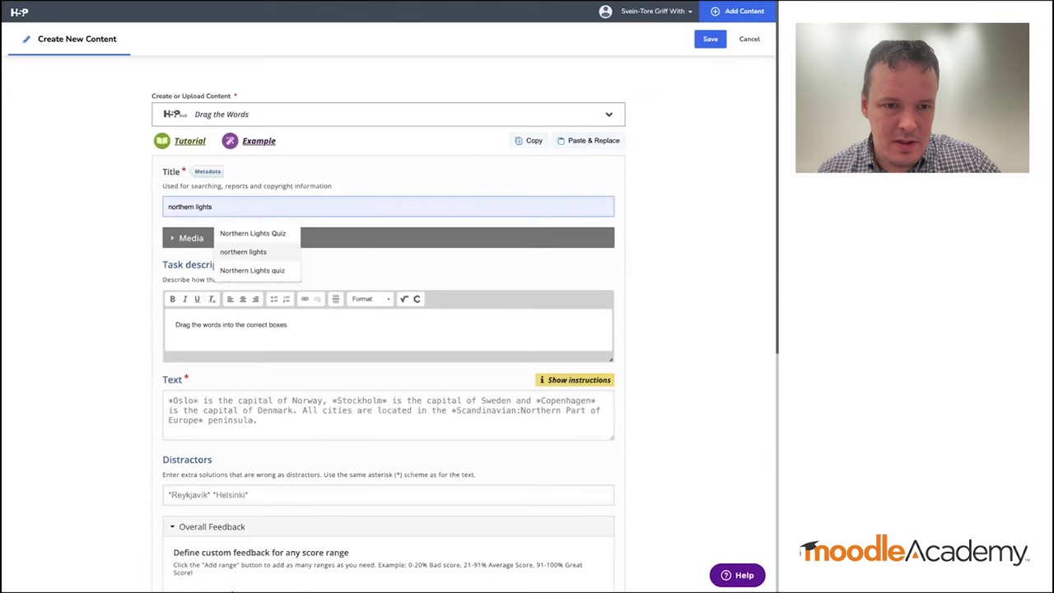
key("Return")
Fill the Text field with the drag the words text copied from ChatGPT
scroll(380, 329, "down", 2)
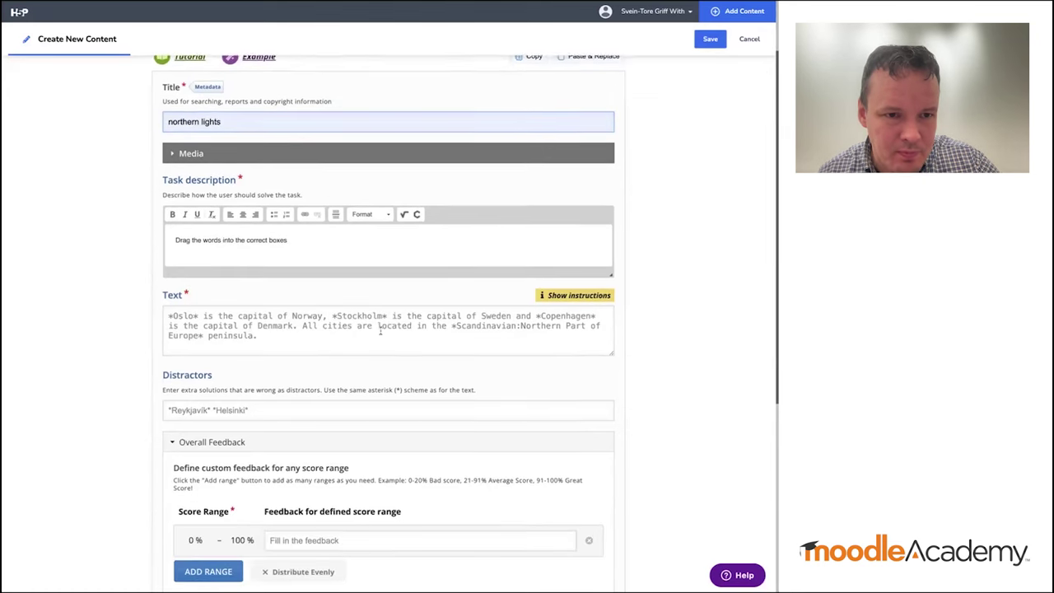
scroll(275, 303, "down", 2)
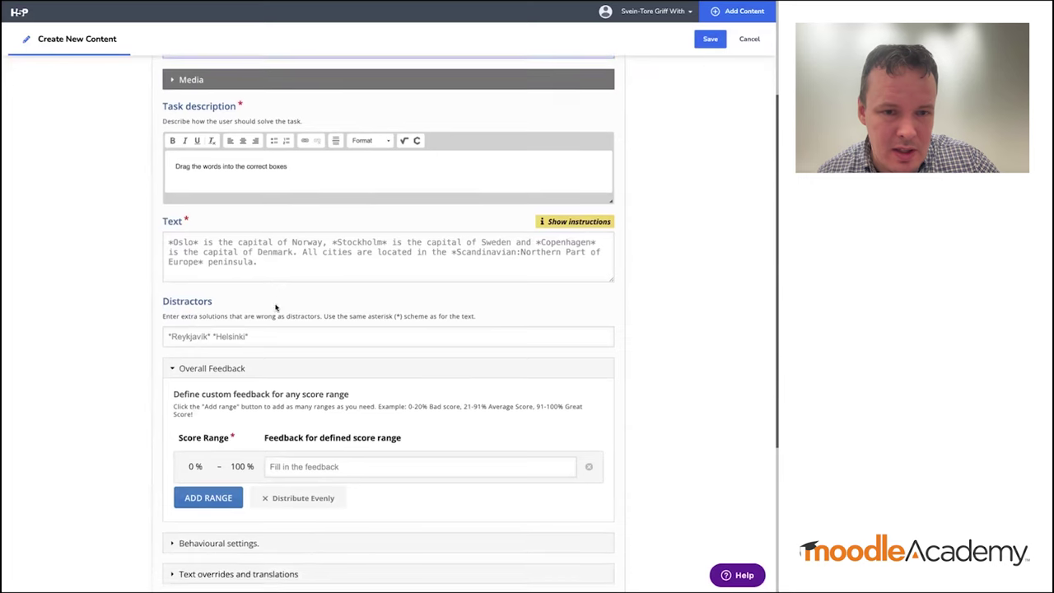
left_click(198, 254)
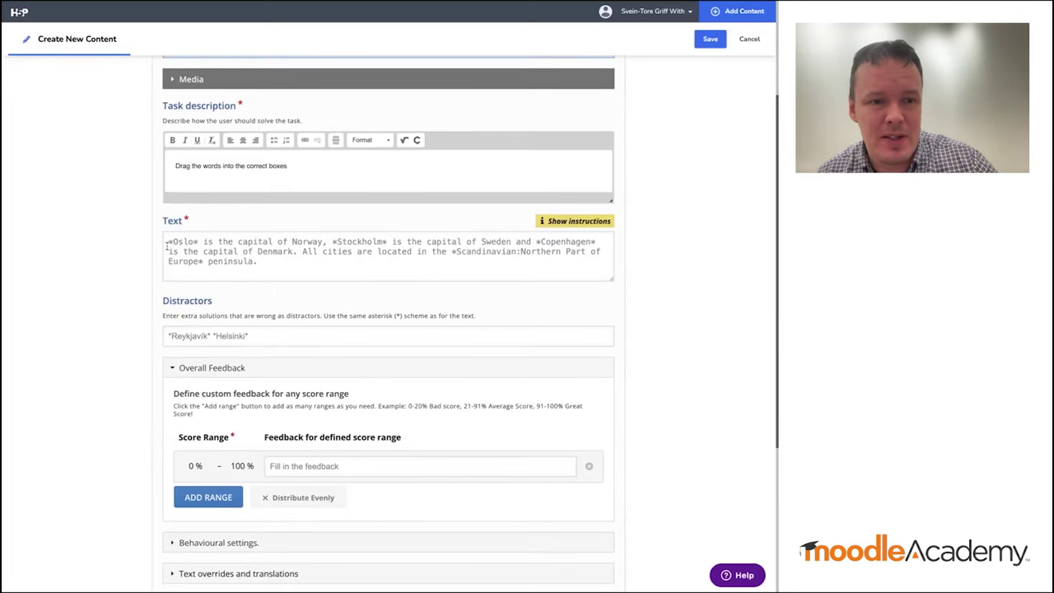
key("ctrl+a")
key("Delete")
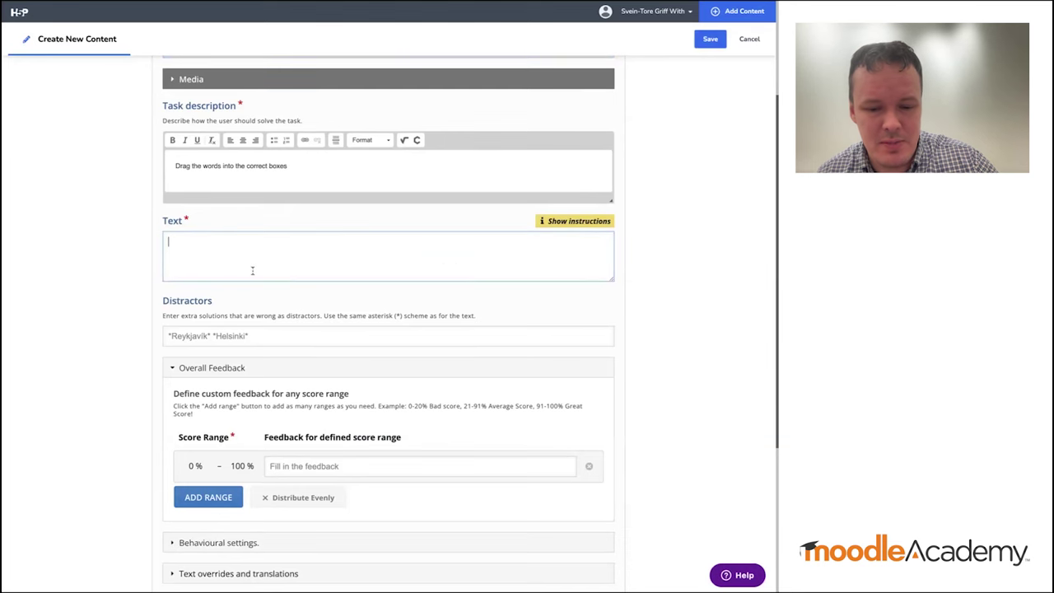
key("ctrl+v")
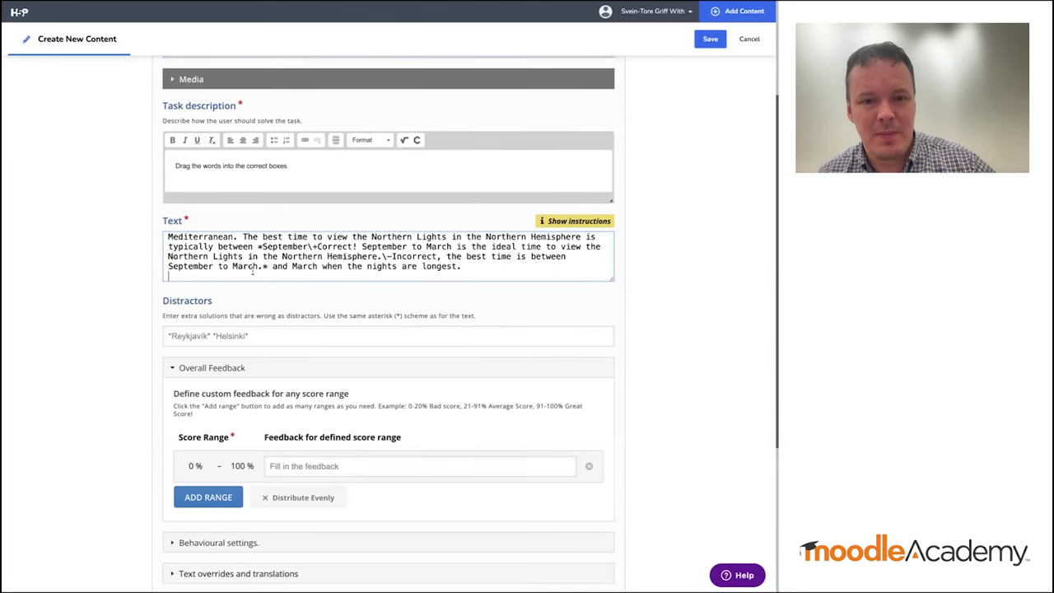
Save the completed northern lights Drag the Words content so it opens for viewing
scroll(112, 472, "down", 5)
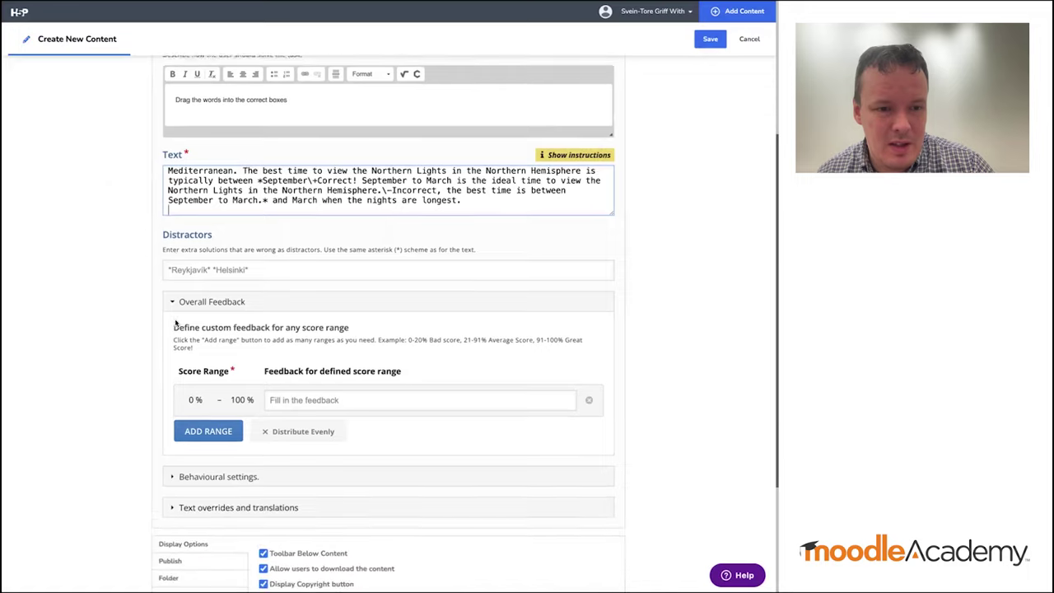
left_click(171, 537)
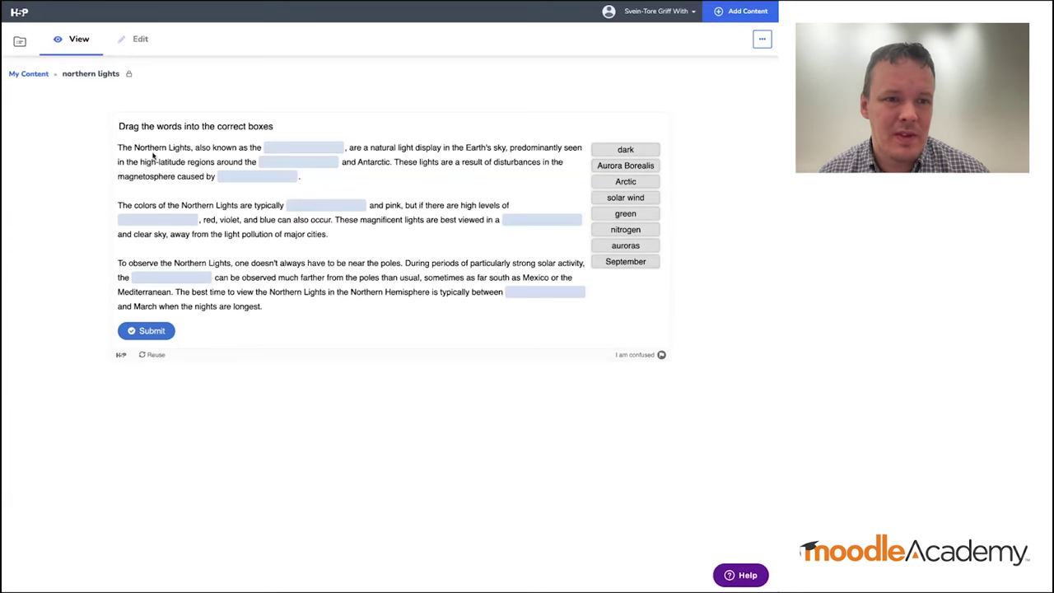
Fill the blanks in order with Aurora Borealis, Arctic, solar wind, dark, nitrogen, auroras, green and September, and submit the answers
left_click_drag(627, 168, 314, 147)
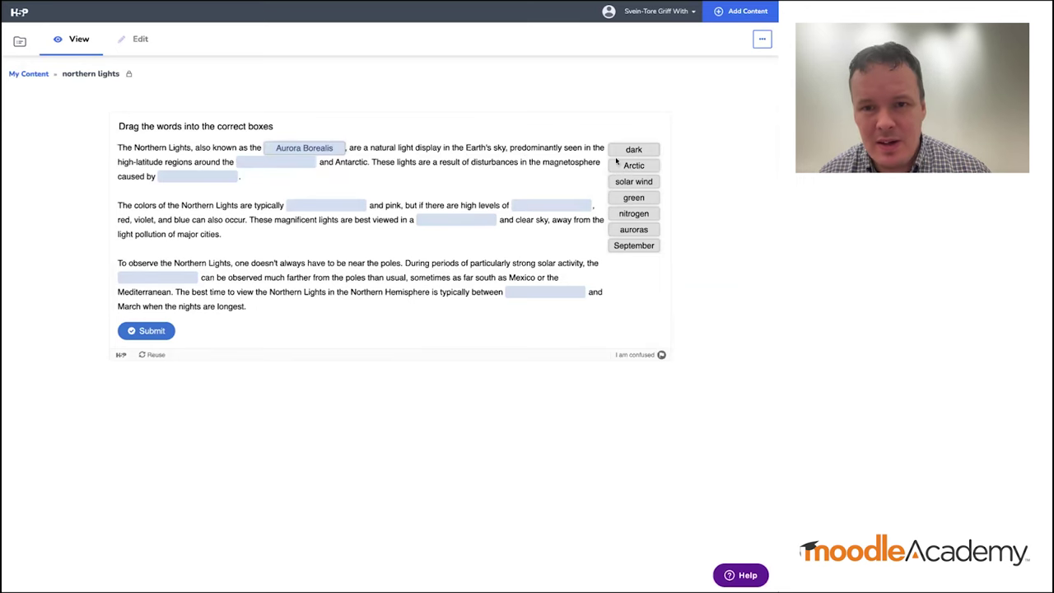
left_click_drag(641, 168, 304, 164)
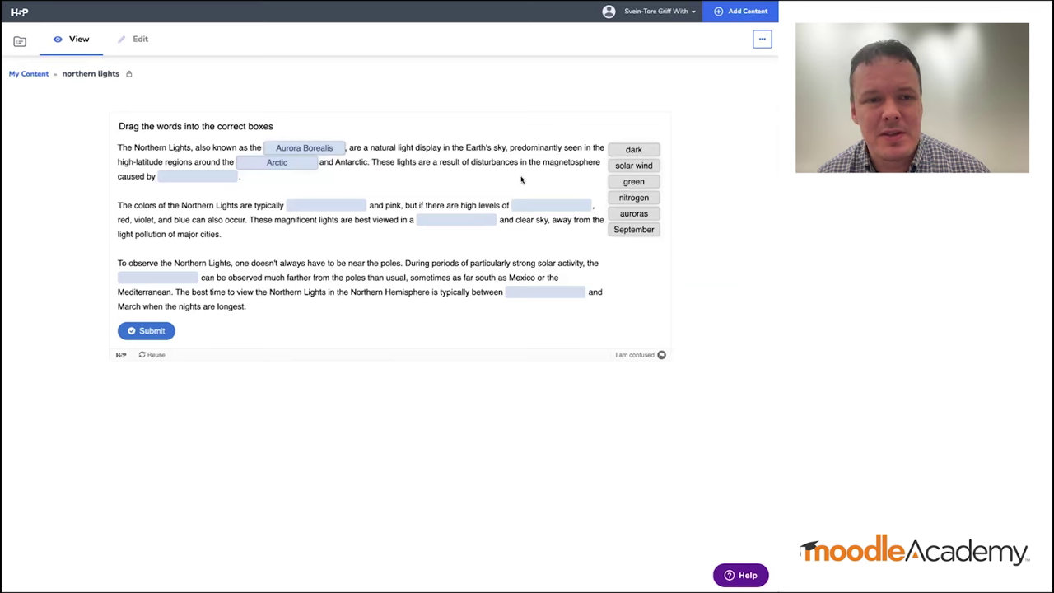
left_click_drag(633, 166, 216, 178)
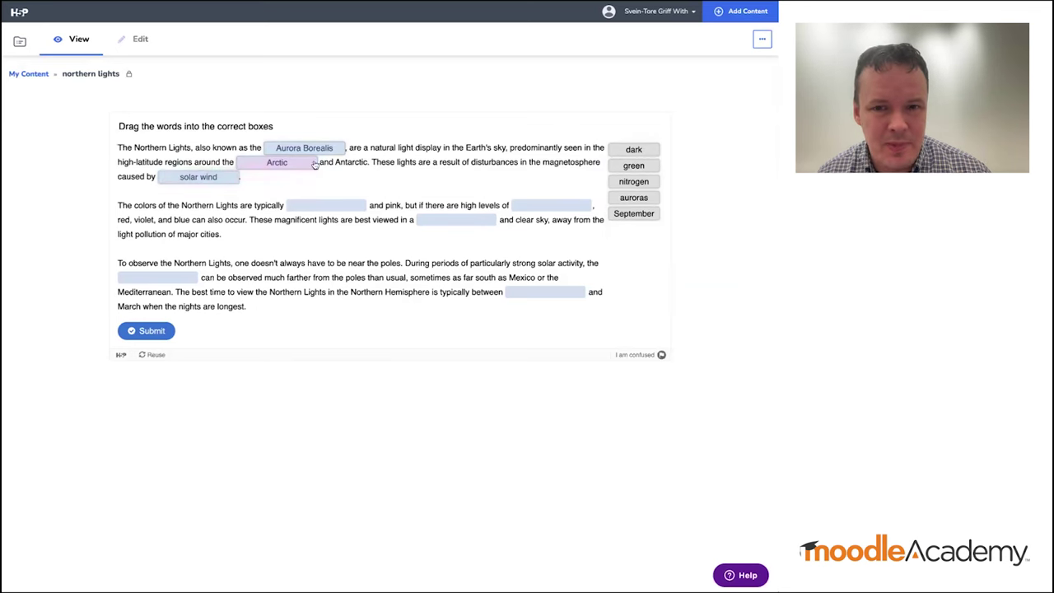
left_click_drag(635, 154, 337, 211)
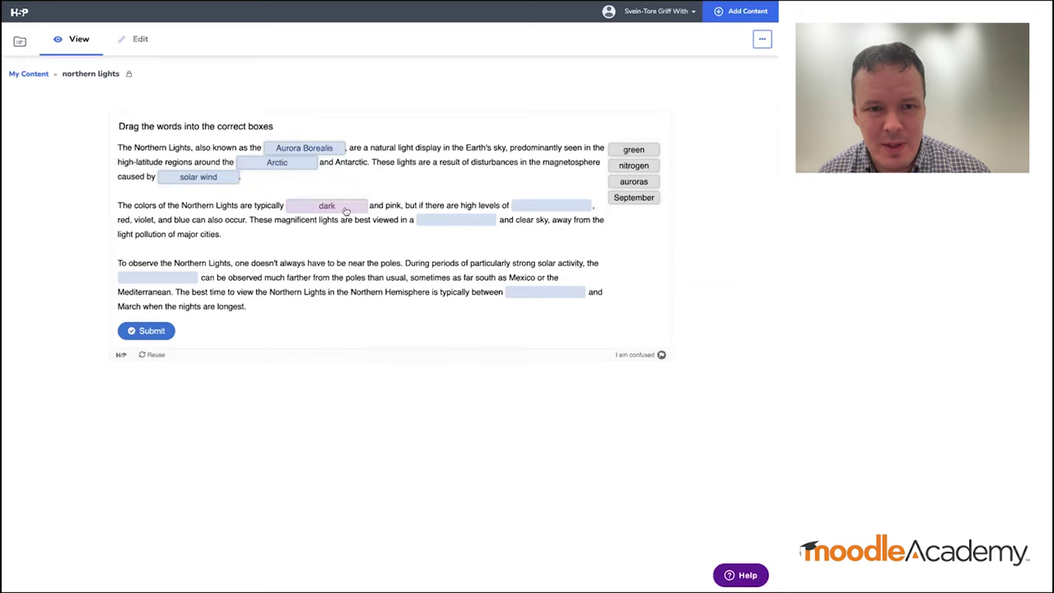
left_click_drag(645, 190, 478, 220)
left_click_drag(634, 165, 163, 280)
left_click_drag(634, 156, 546, 294)
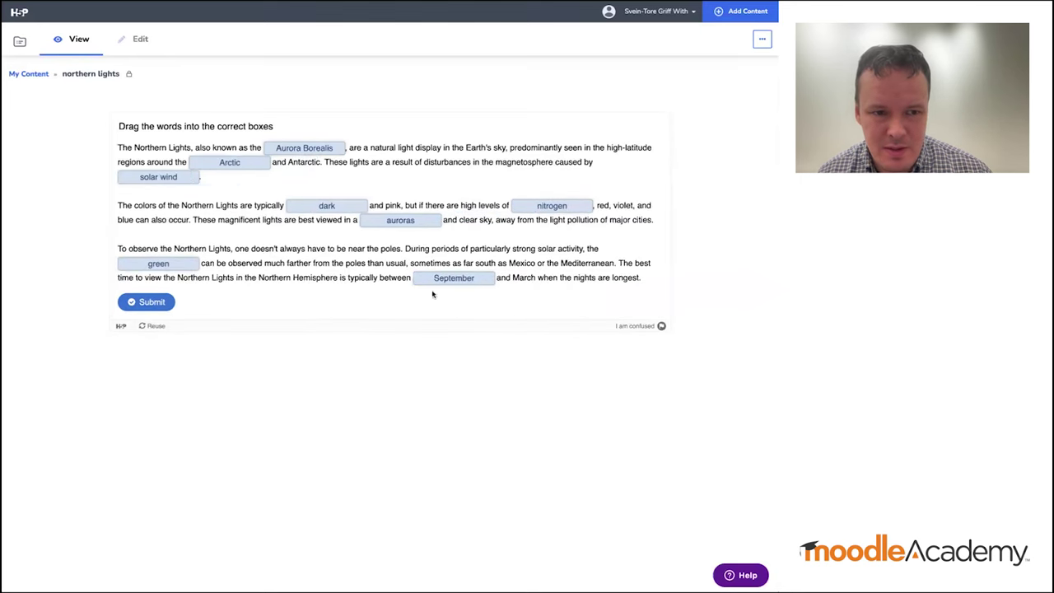
left_click(151, 303)
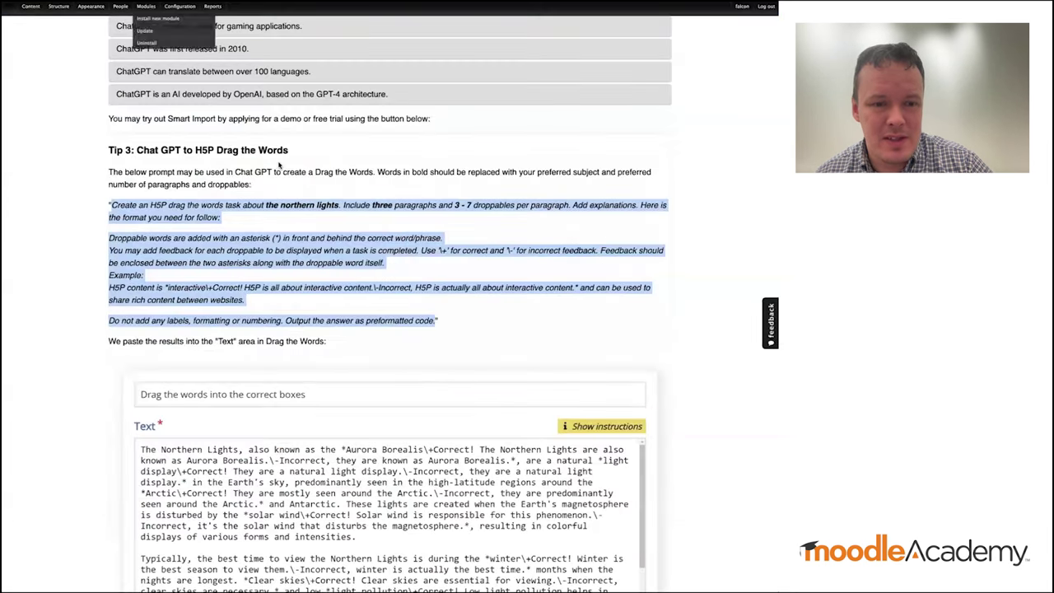
On the H5P tips page, review the Tip 3 Drag the Words prompt and example and the Tip 4 interactive lesson section
scroll(278, 167, "down", 10)
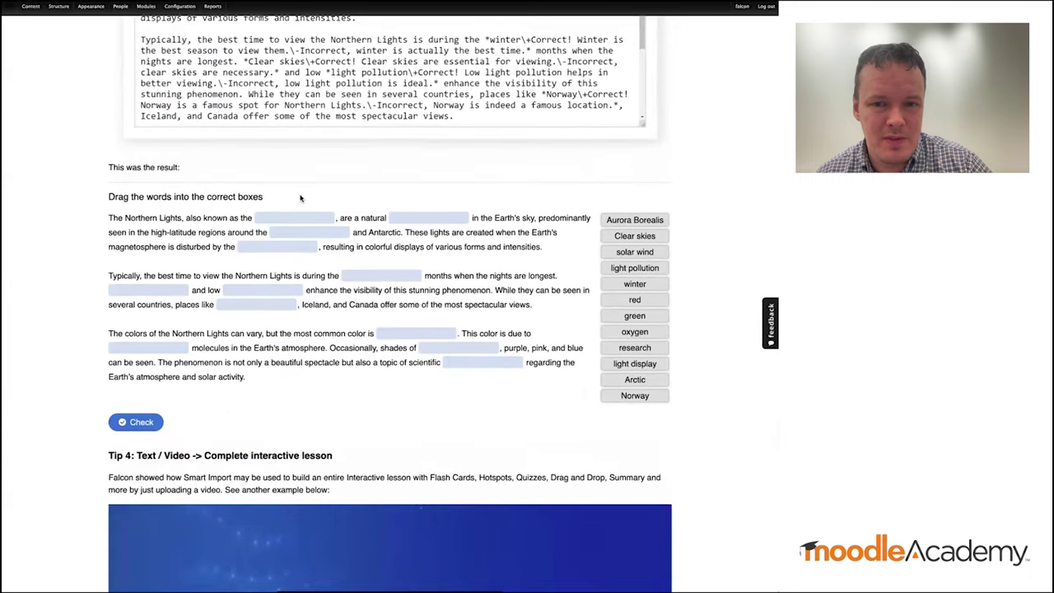
scroll(301, 199, "down", 1)
scroll(302, 198, "up", 3)
scroll(301, 199, "up", 10)
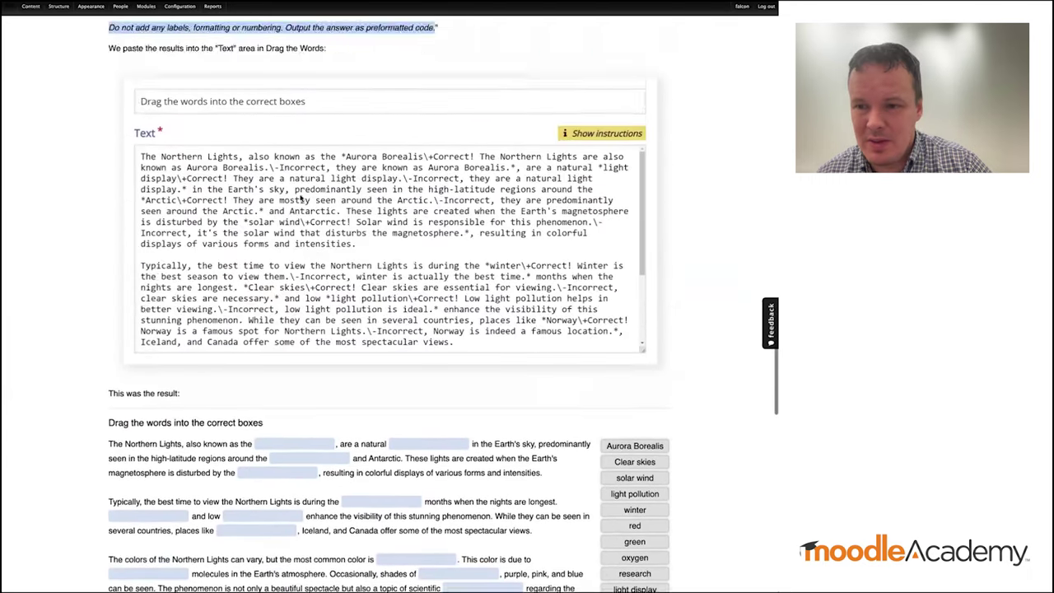
scroll(302, 198, "down", 3)
scroll(301, 198, "down", 1)
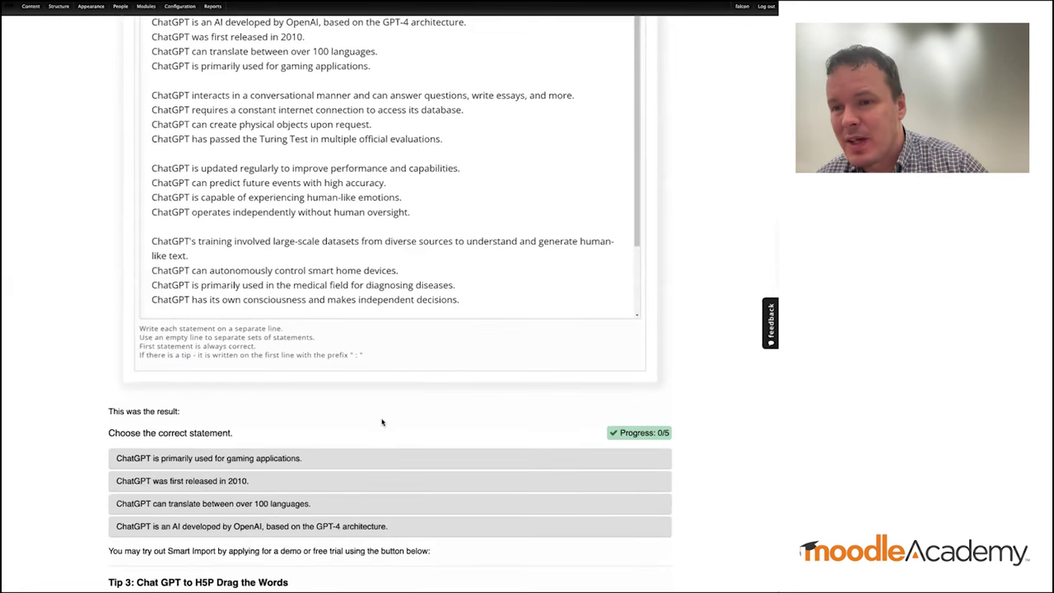
scroll(381, 423, "down", 8)
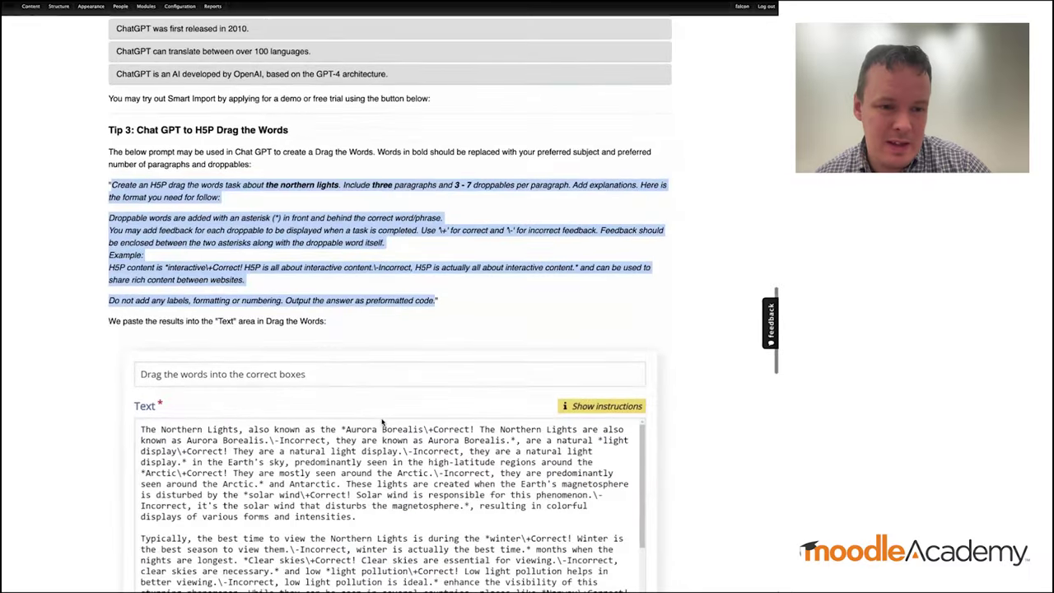
scroll(382, 422, "down", 8)
scroll(382, 423, "up", 1)
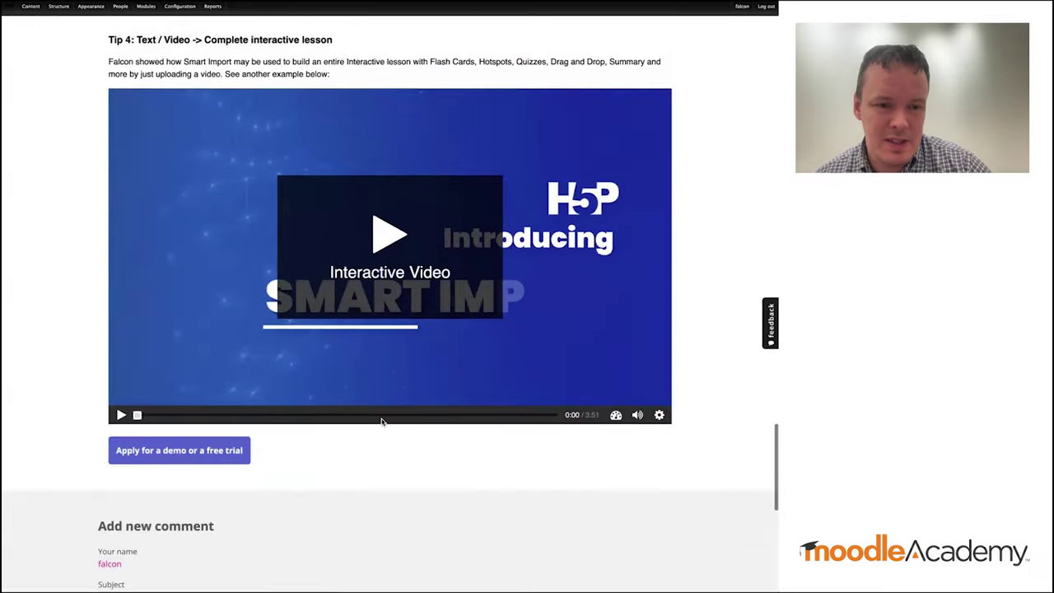
scroll(381, 423, "down", 2)
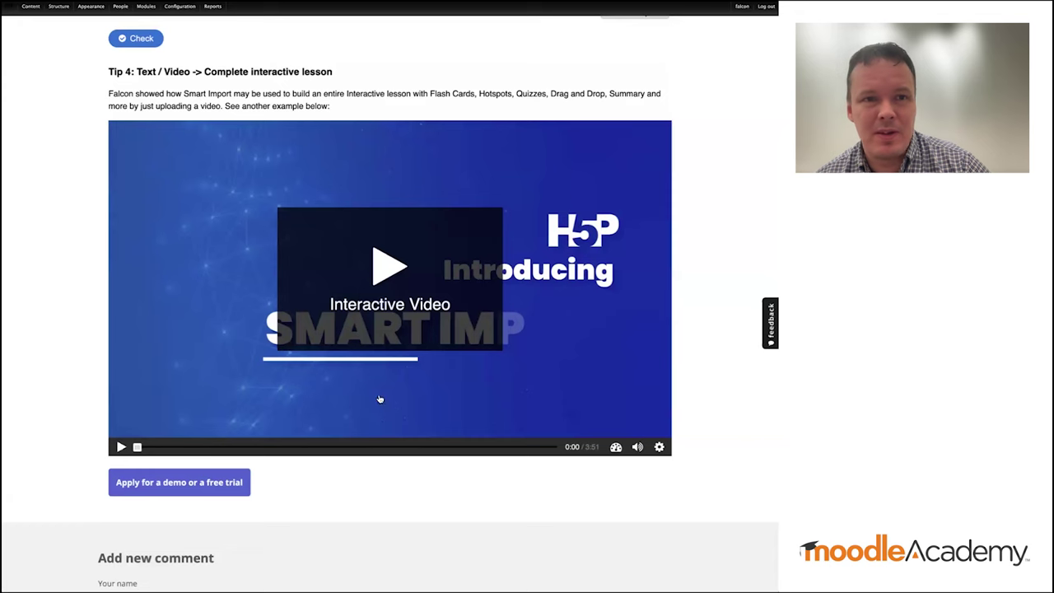
scroll(382, 422, "up", 3)
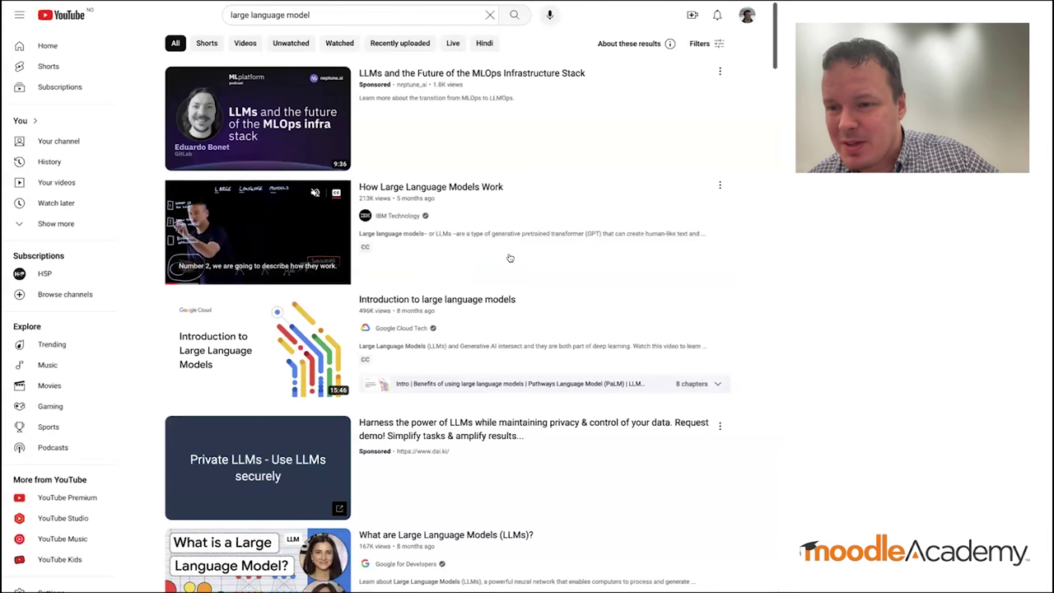
Open the IBM Technology video "How Large Language Models Work" from the YouTube results and pause it
left_click(452, 191)
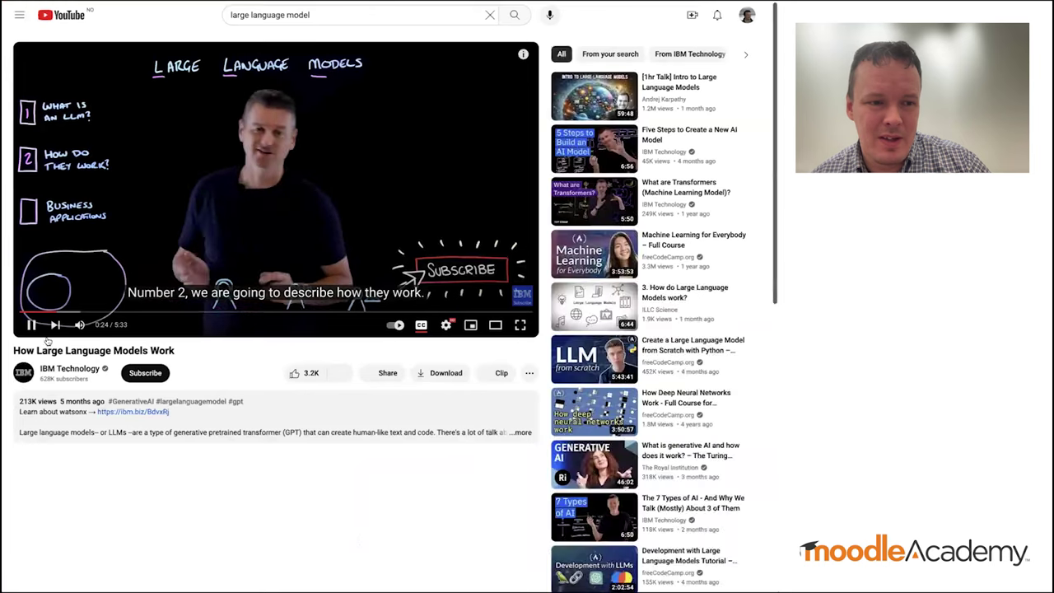
left_click(31, 325)
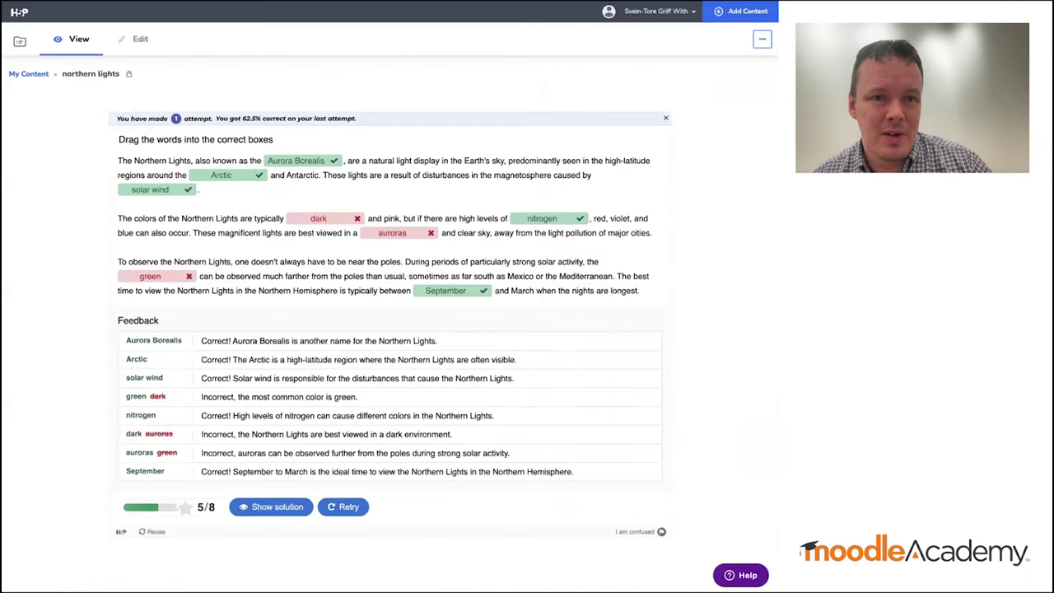
left_click(19, 41)
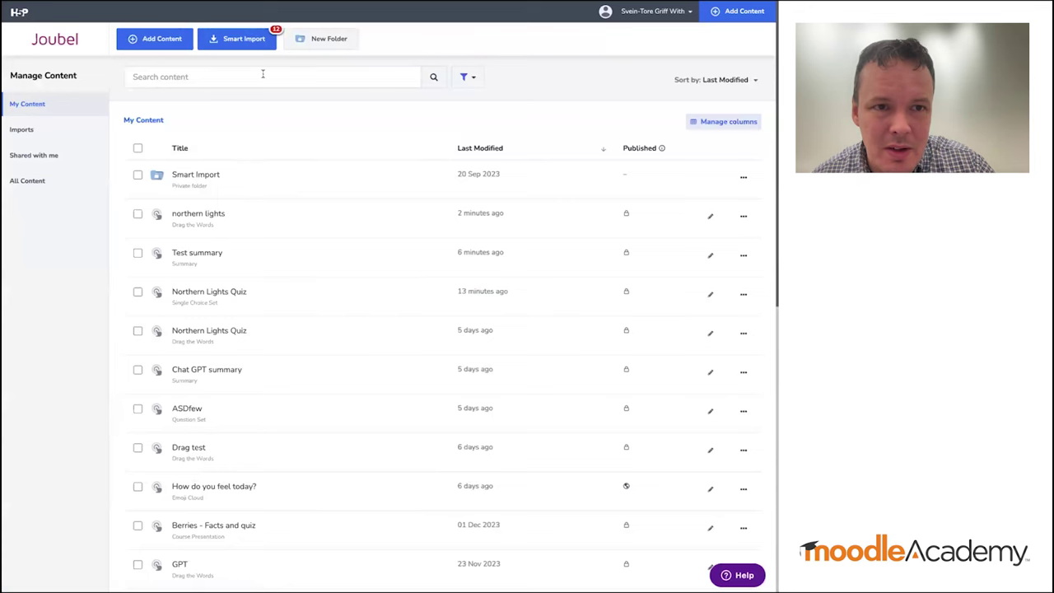
left_click(243, 41)
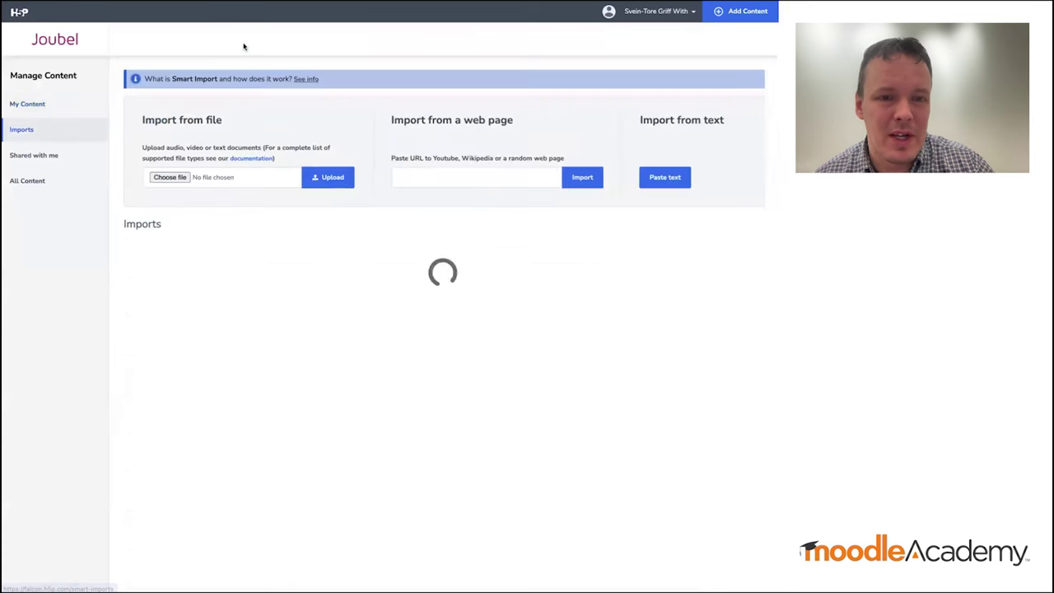
left_click(449, 175)
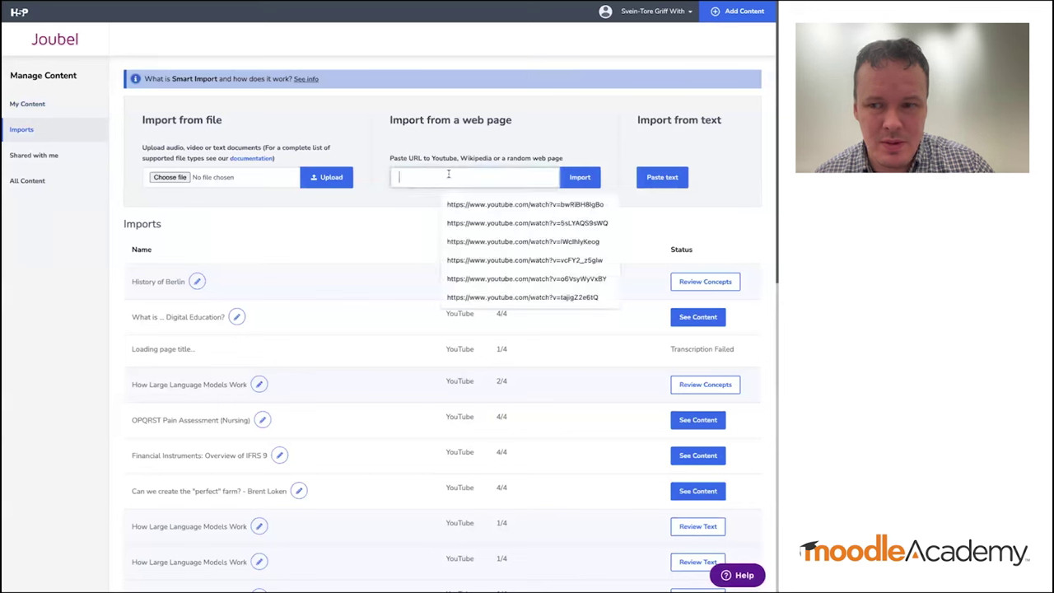
type("https://www.youtube.com/watch?v=5sLYAQS9sWQ")
left_click(584, 178)
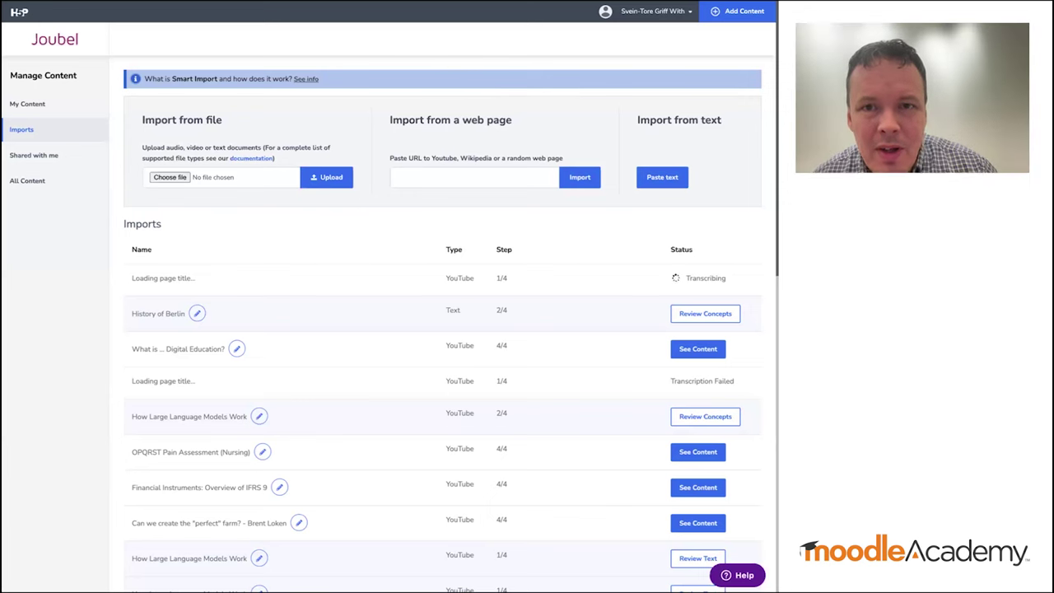
Switch to YouTube and search for "biomechanics" in place of the previous search term
key("alt+Tab")
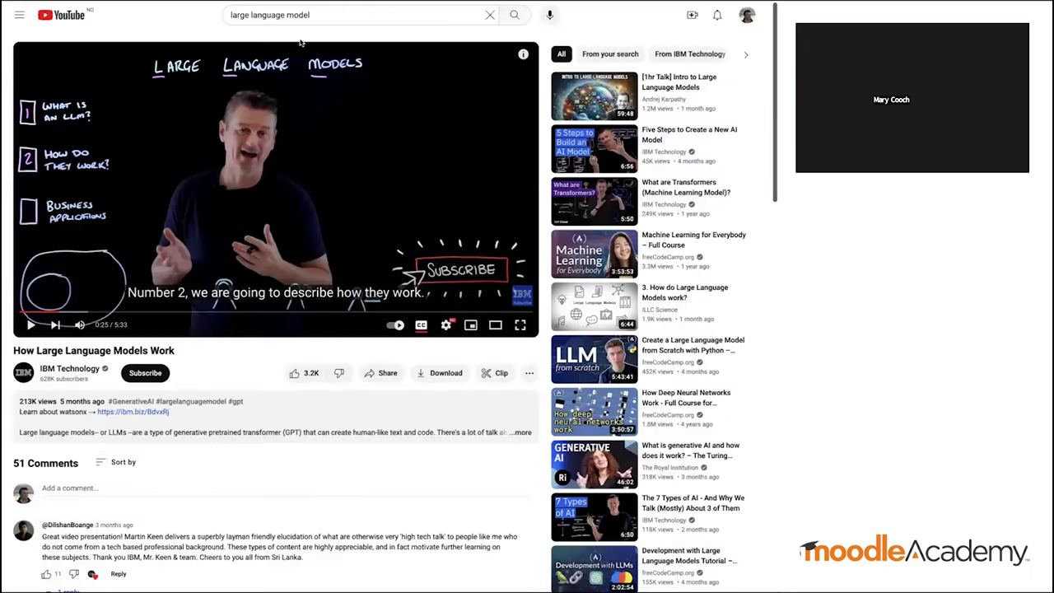
left_click(269, 15)
key("ctrl+a")
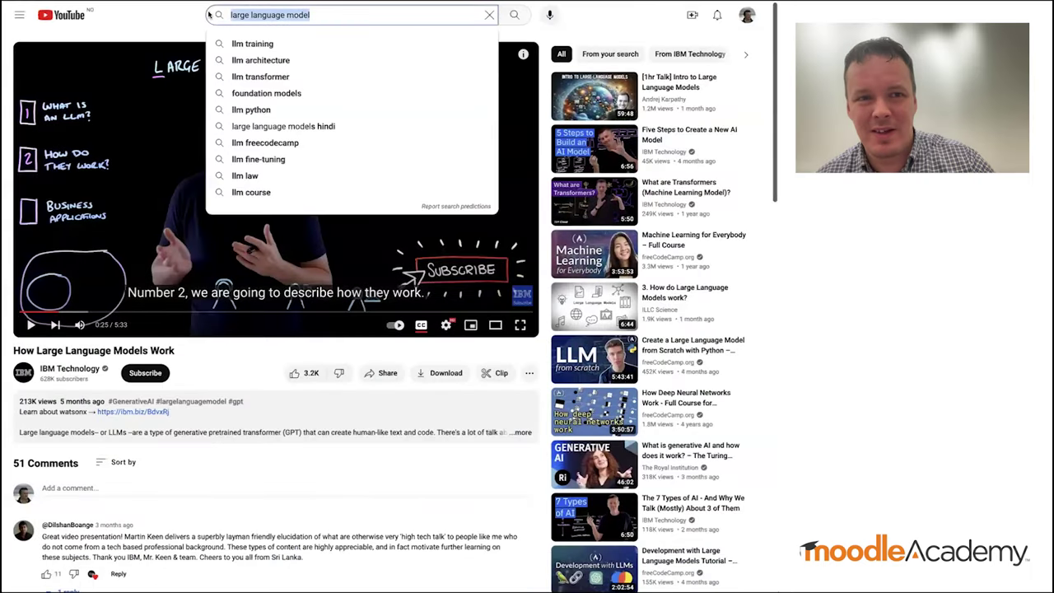
type("bio mech")
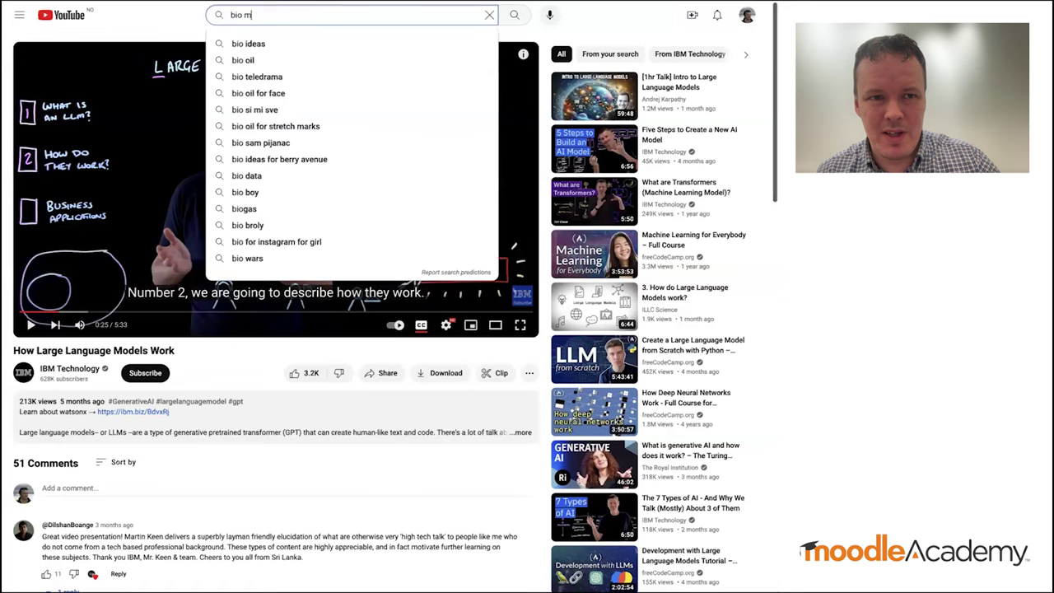
key("Down")
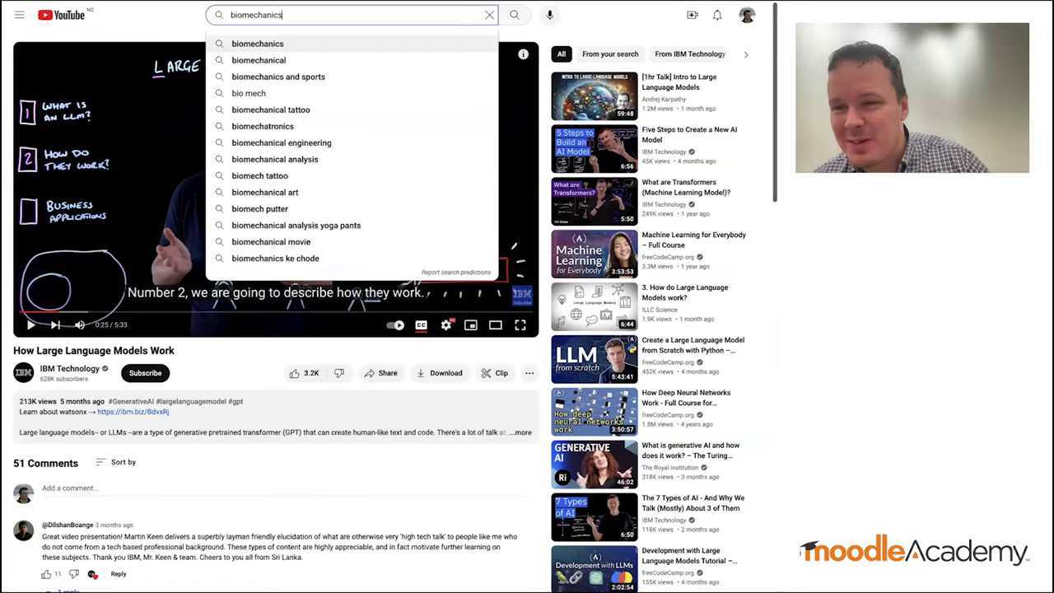
key("Return")
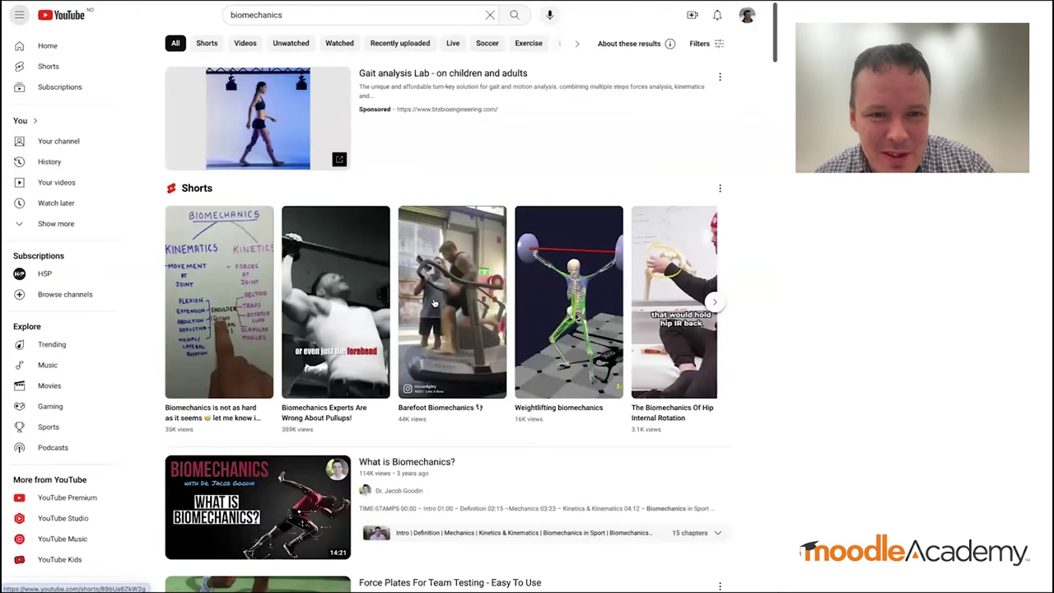
Look through the biomechanics results and open the De Luca Foundation video "What is Biomechanics?"
scroll(494, 346, "down", 3)
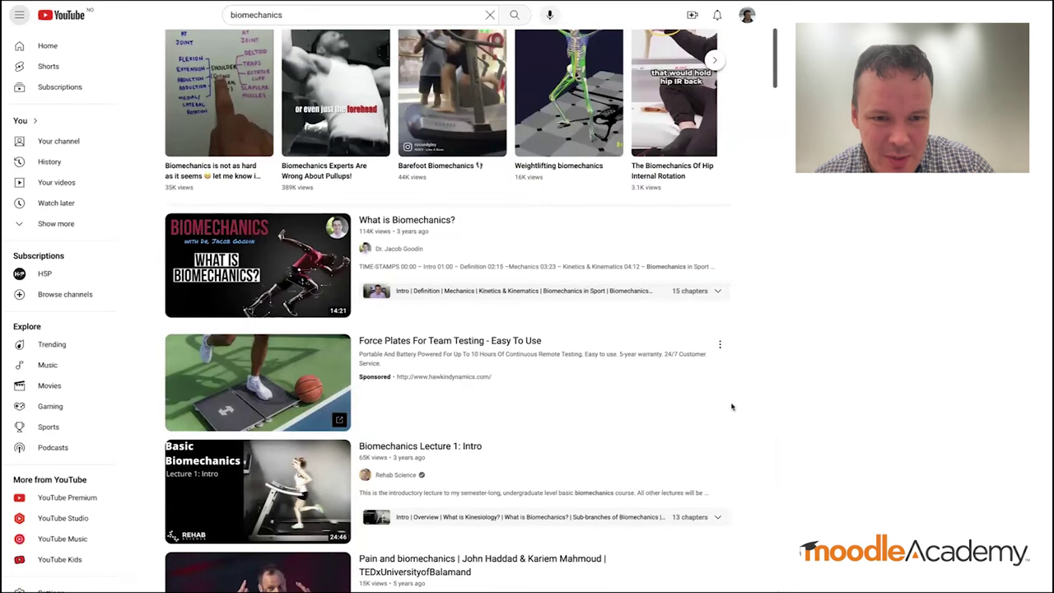
scroll(666, 425, "down", 2)
scroll(666, 425, "down", 2)
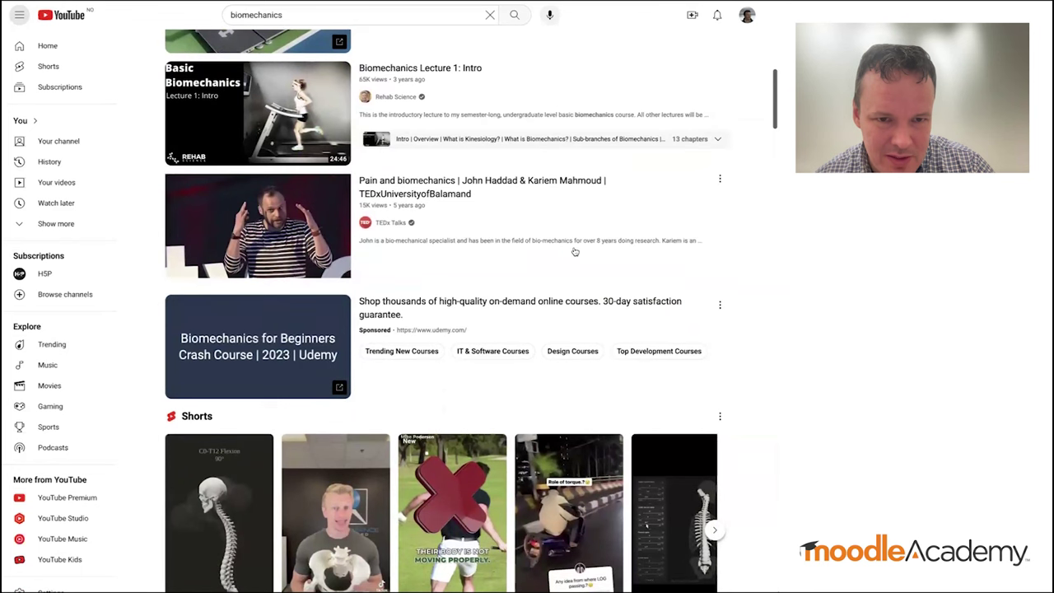
mouse_move(575, 252)
scroll(574, 252, "down", 4)
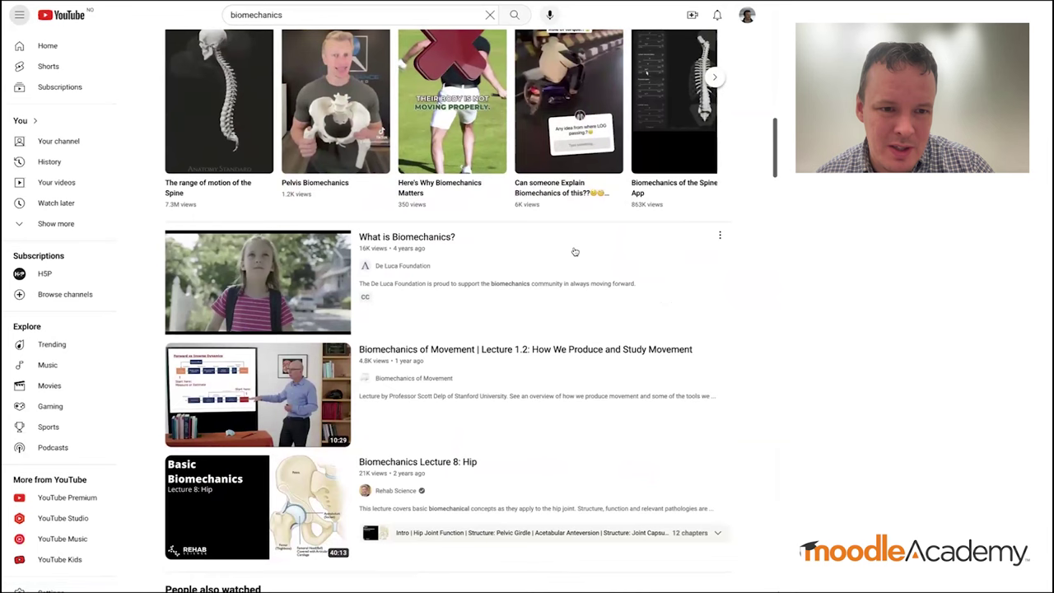
left_click(257, 271)
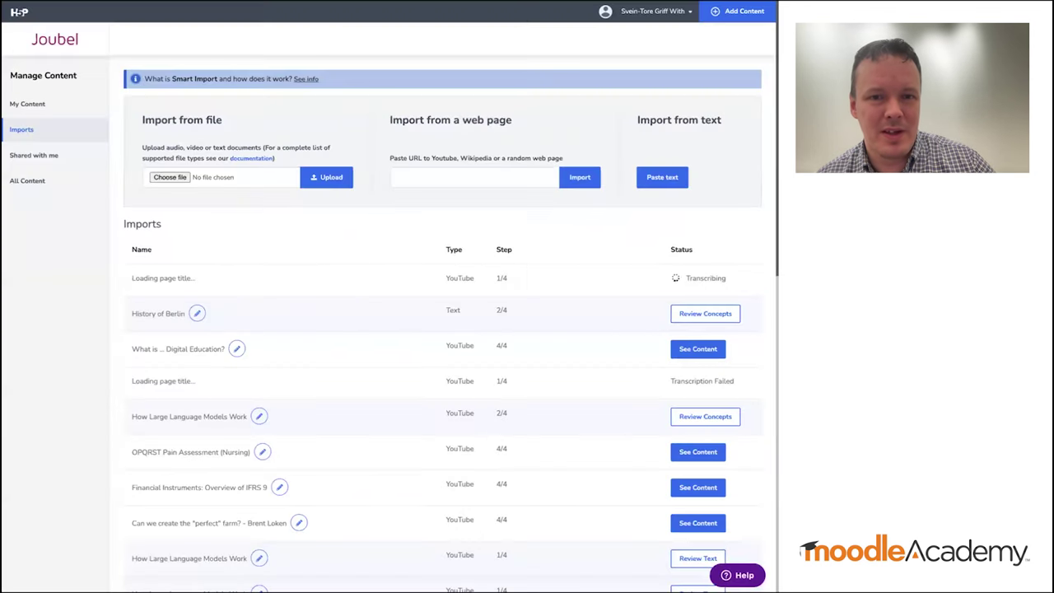
left_click(443, 179)
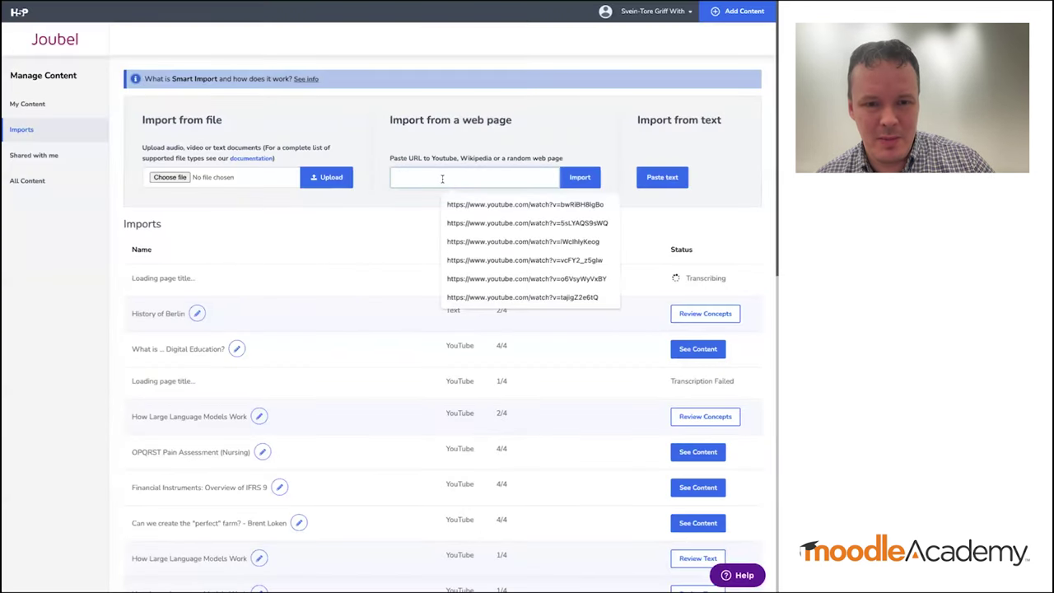
type("https://www.youtube.com/watch?v=OhN1d0xxUjE")
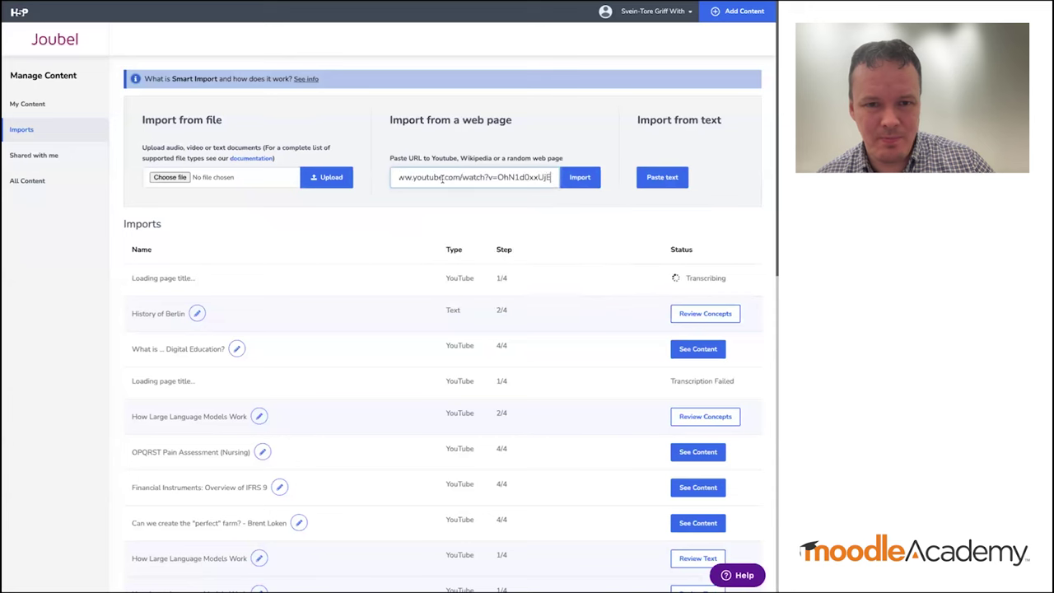
left_click(581, 178)
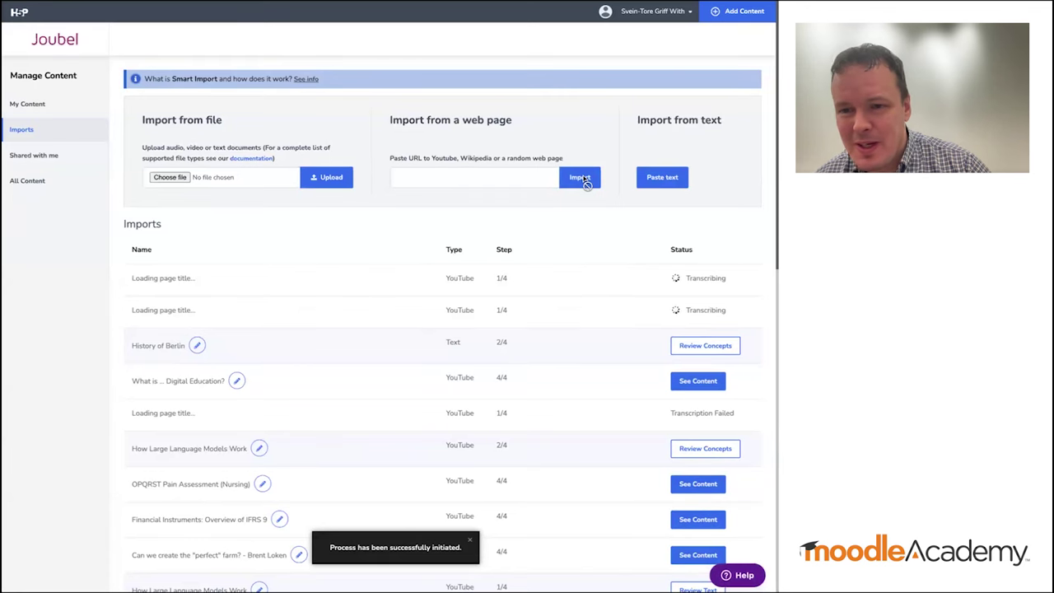
Open the explanation of what Smart Import is, read its four steps and usage advice, and close it
left_click(311, 79)
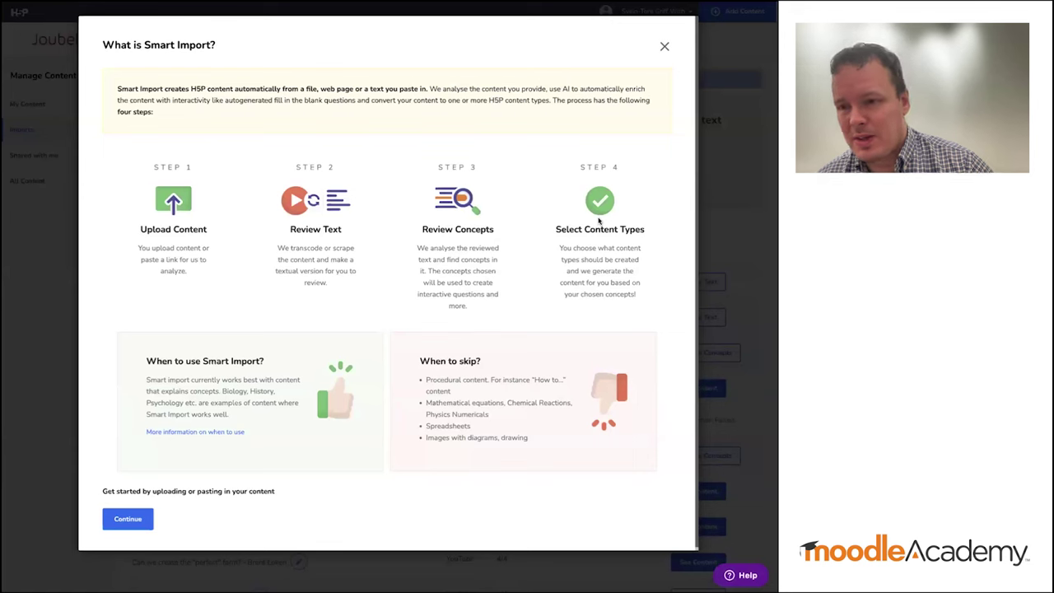
left_click(665, 46)
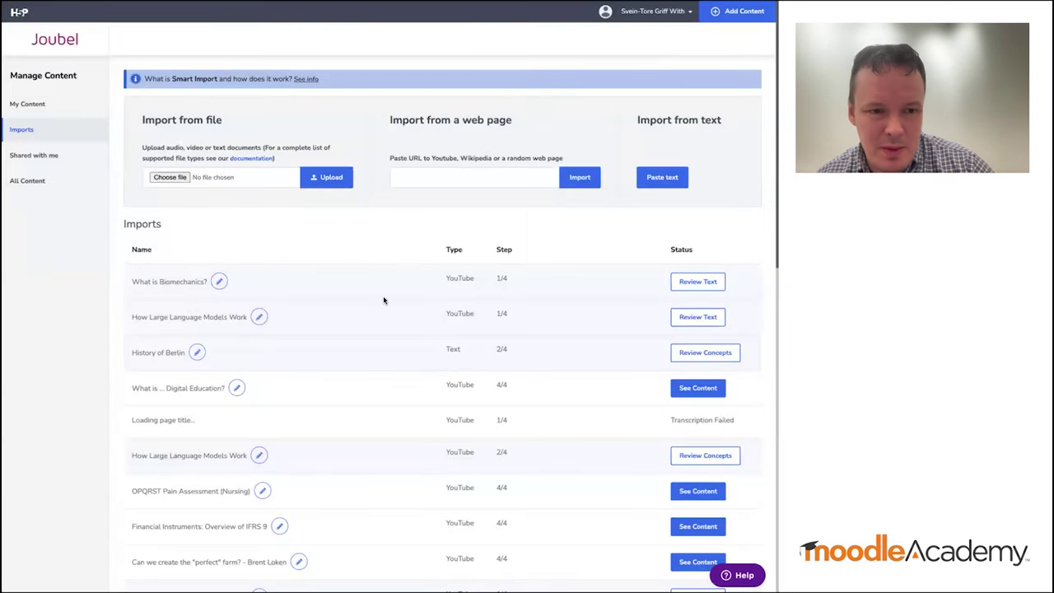
Review the "What is Biomechanics?" transcription, append a second copy of its last sentence to lengthen the text, and continue to concept analysis
left_click(699, 283)
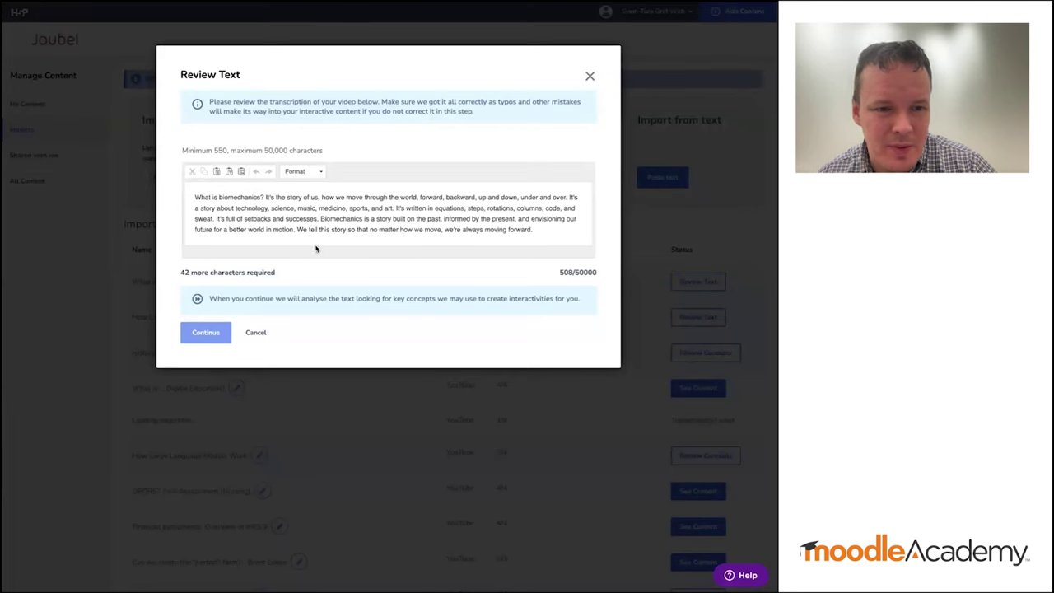
left_click(541, 231)
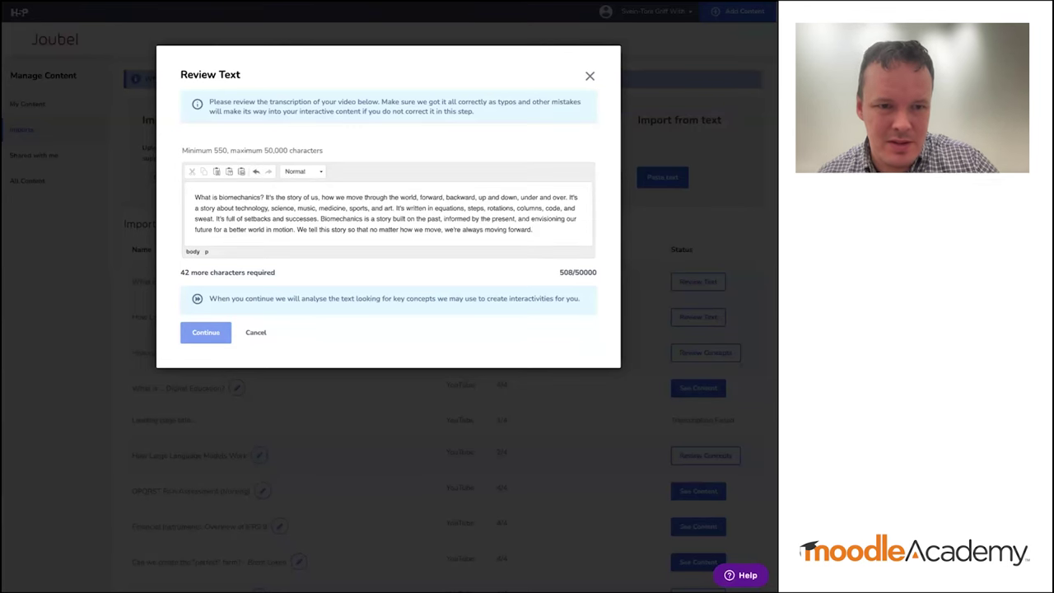
type("Bi")
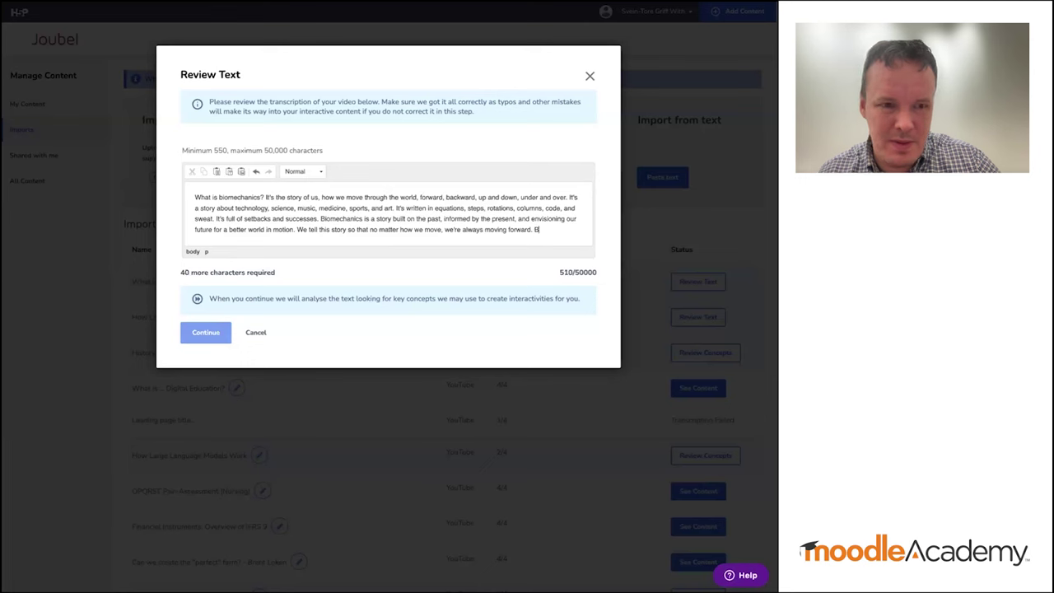
key("BackSpace")
key("BackSpace")
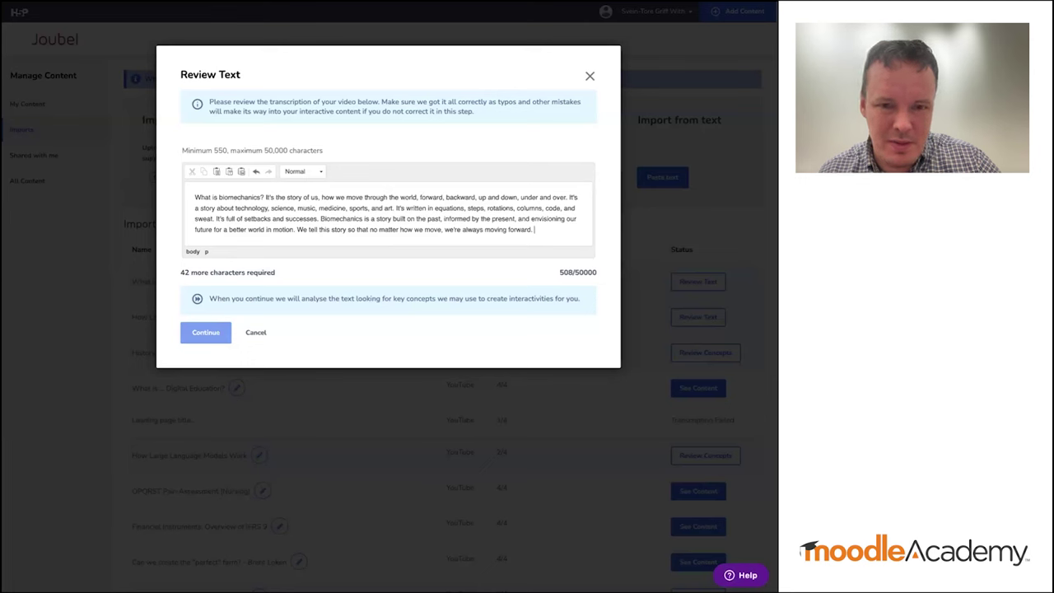
left_click_drag(297, 230, 544, 229)
key("ctrl+c")
left_click(545, 230)
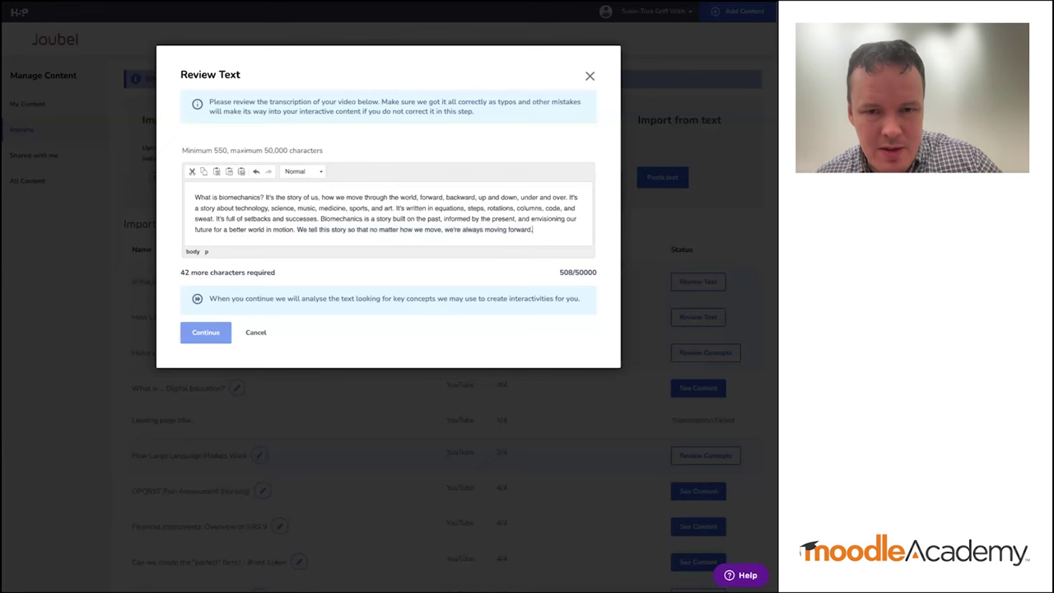
key("ctrl+v")
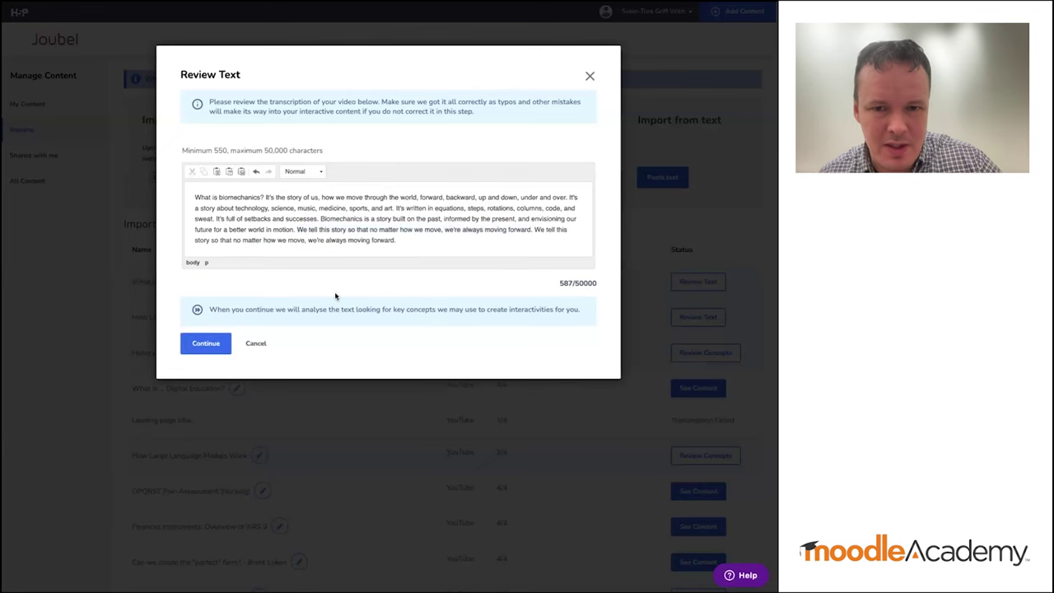
left_click(215, 345)
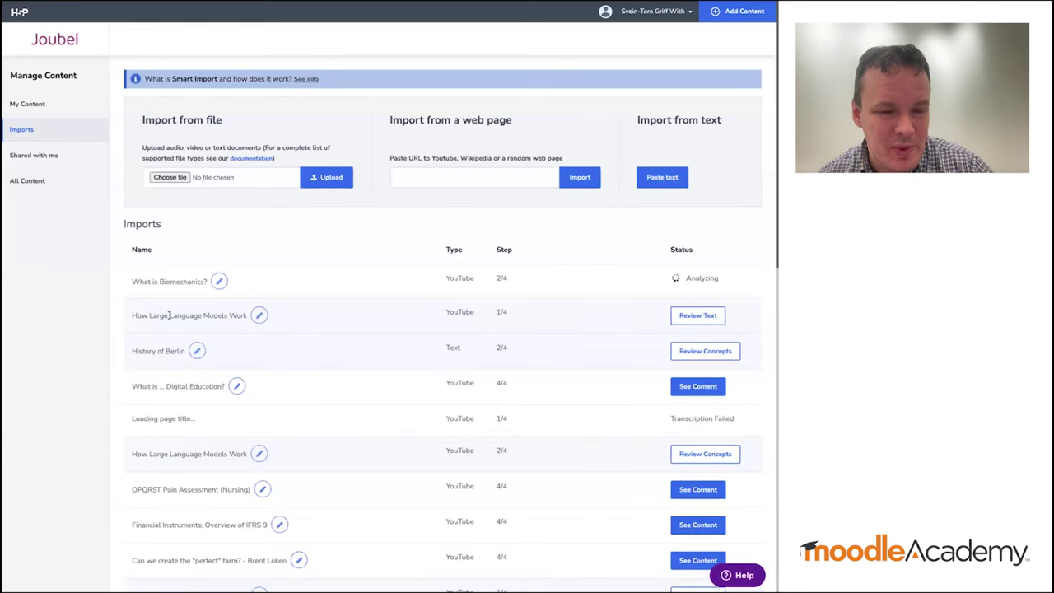
Review the transcription of the newest "How Large Language Models Work" import at step 1/4 and continue to concept analysis
left_click(699, 318)
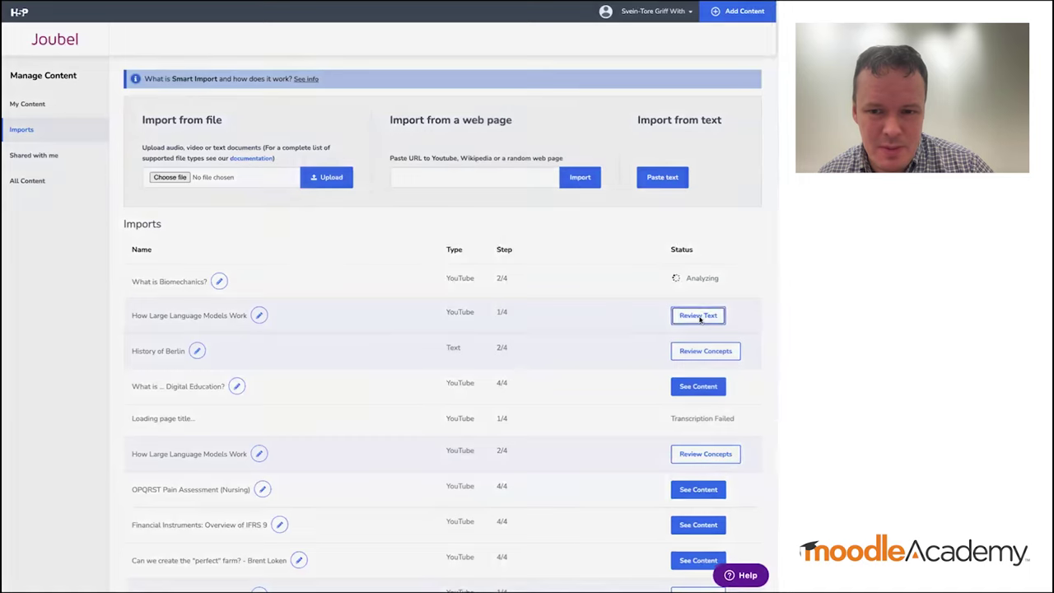
scroll(402, 290, "down", 3)
scroll(401, 289, "down", 5)
scroll(402, 290, "up", 3)
scroll(402, 290, "down", 3)
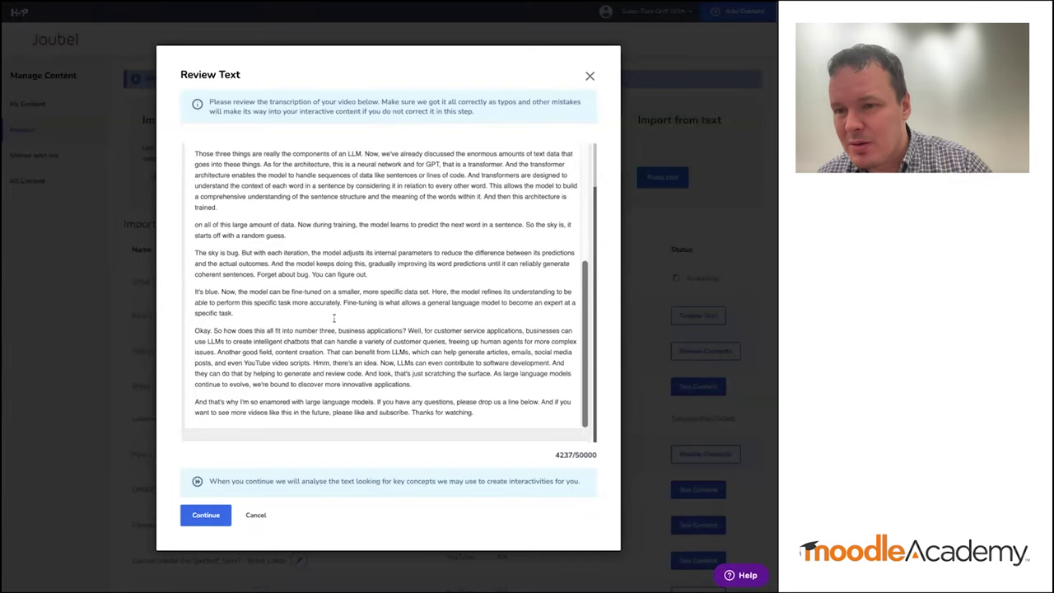
left_click(210, 517)
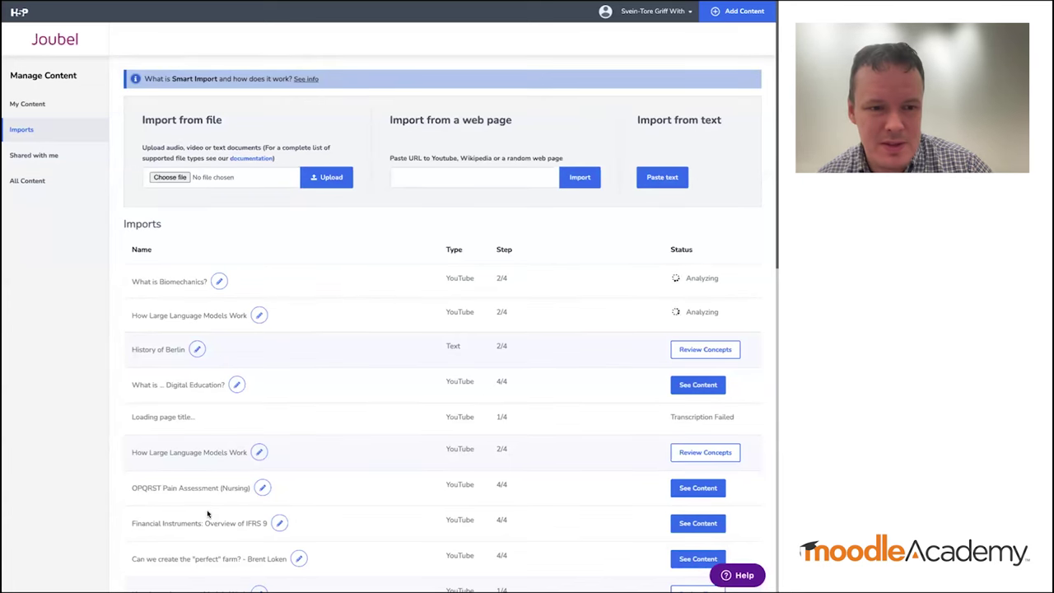
Review the concepts of the "How Large Language Models Work" import above OPQRST Pain Assessment, keep them all selected, and continue
scroll(208, 514, "down", 2)
scroll(207, 513, "down", 1)
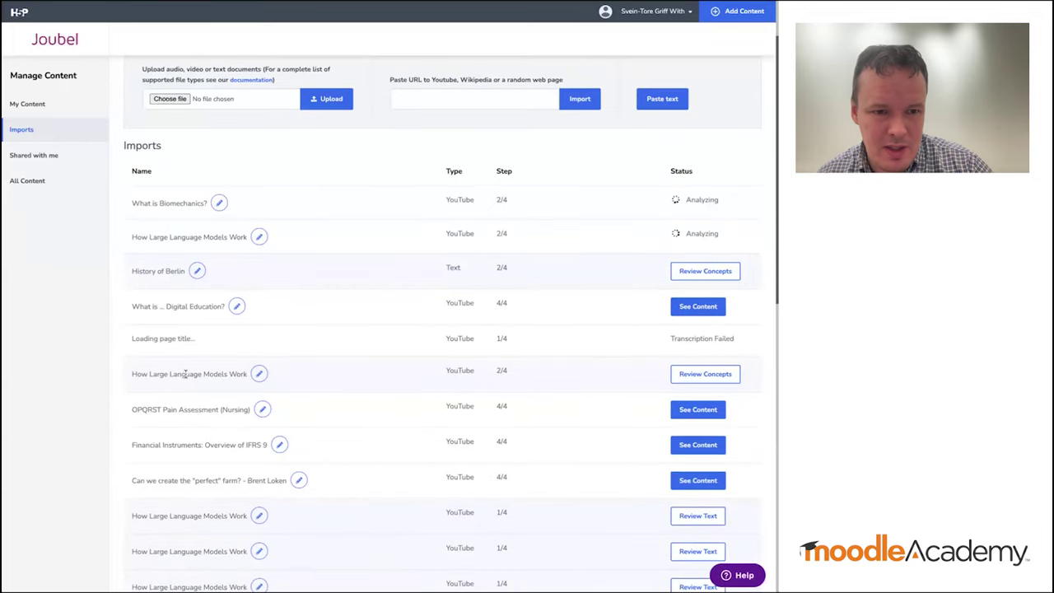
left_click(703, 374)
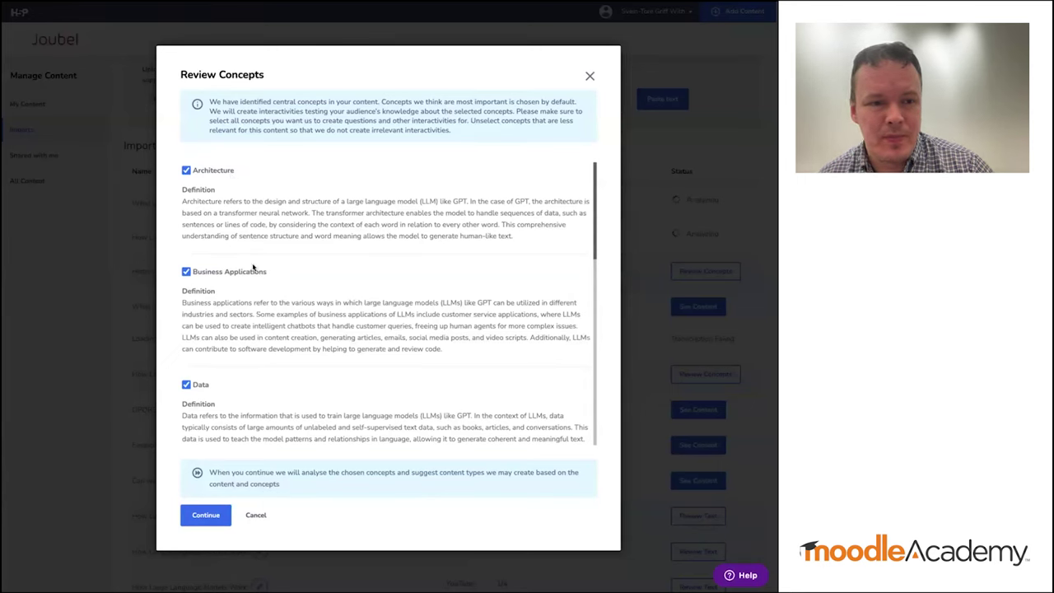
scroll(253, 268, "down", 2)
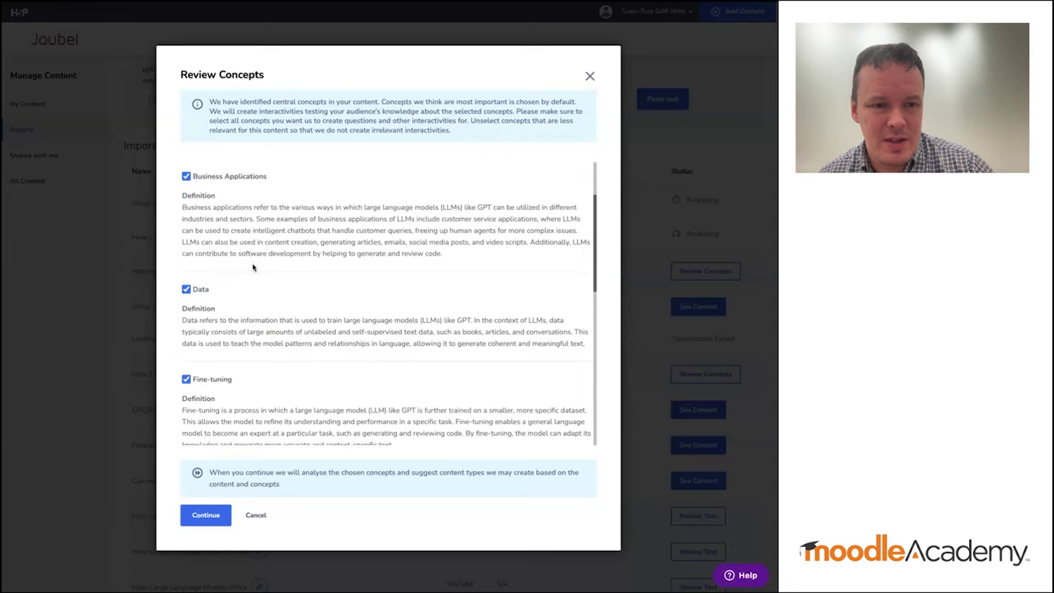
scroll(253, 268, "up", 2)
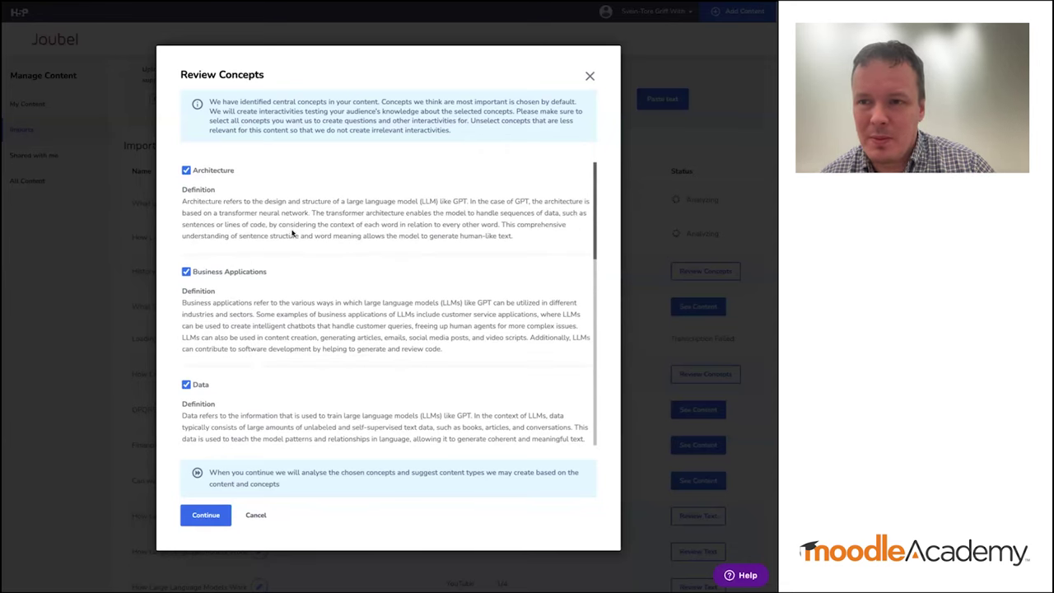
left_click_drag(182, 201, 344, 224)
left_click(449, 209)
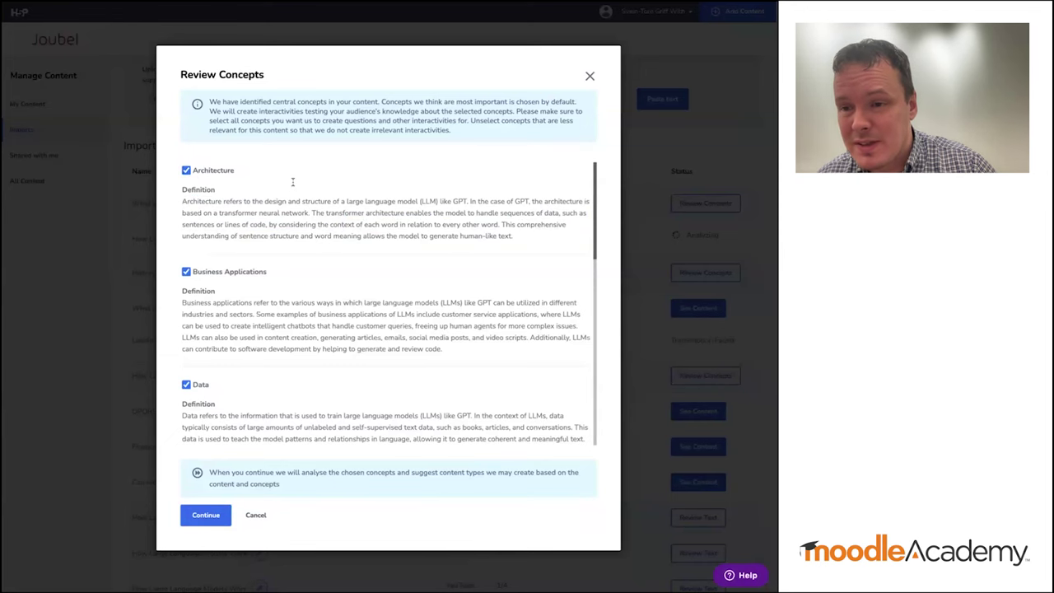
scroll(347, 270, "down", 10)
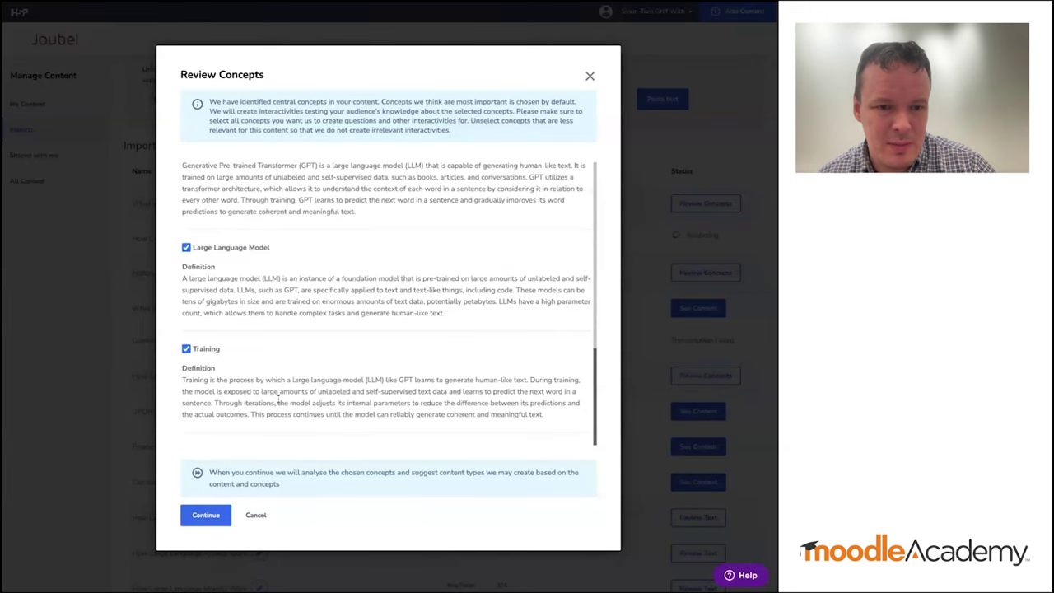
scroll(278, 401, "up", 10)
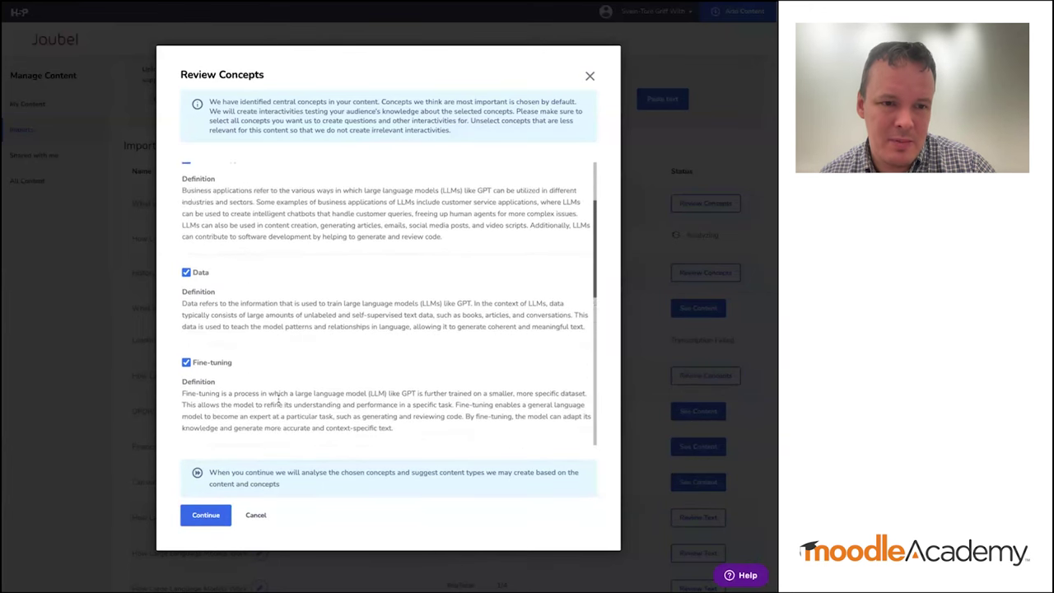
scroll(278, 400, "up", 3)
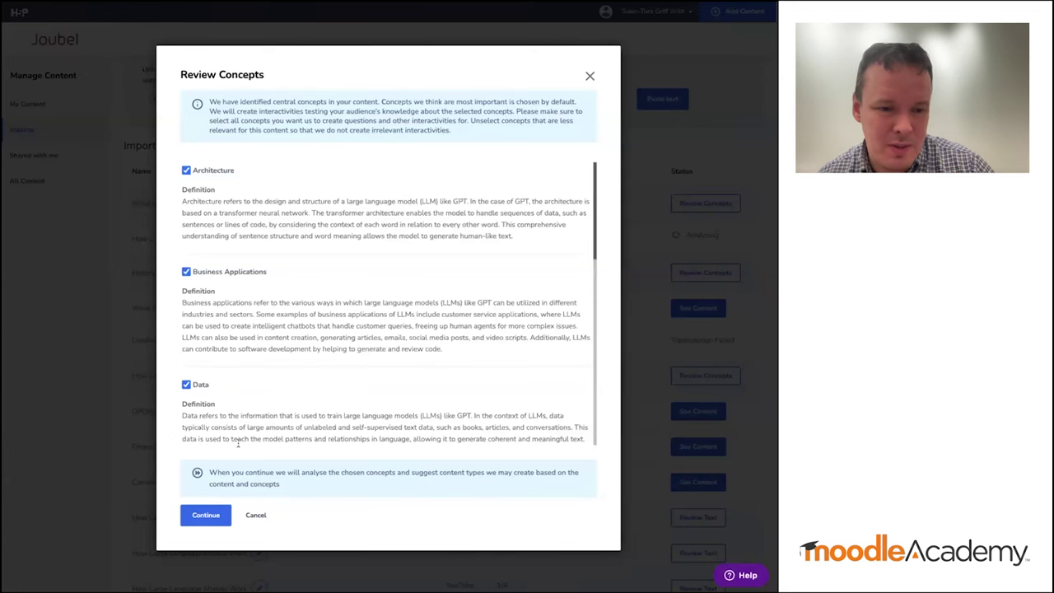
left_click(207, 517)
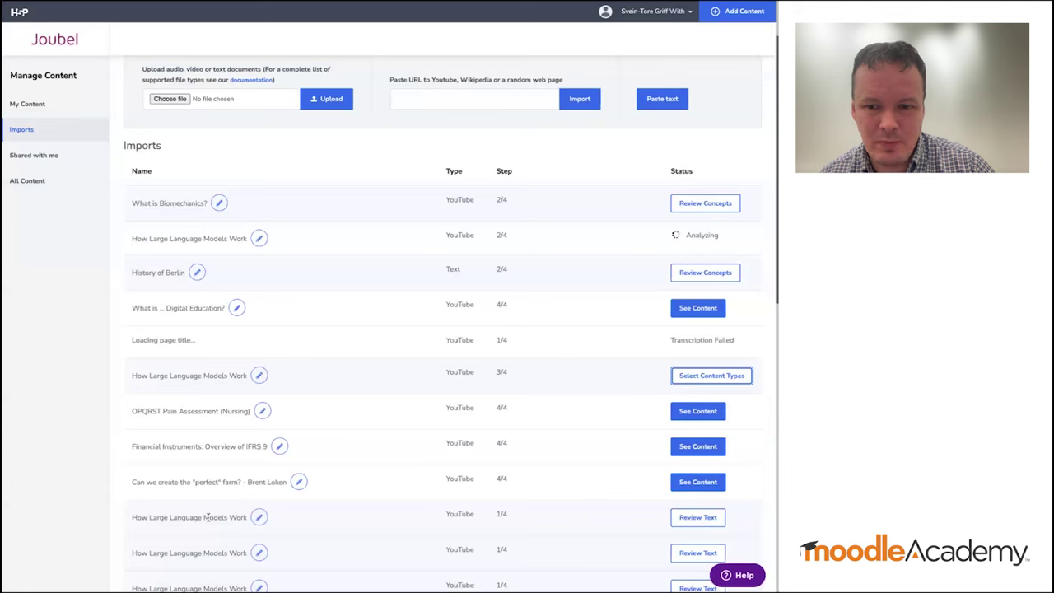
Accept the Biomechanics concept for "What is Biomechanics?" and generate an Interactive Book and Higher-Order Questions from it
left_click(697, 205)
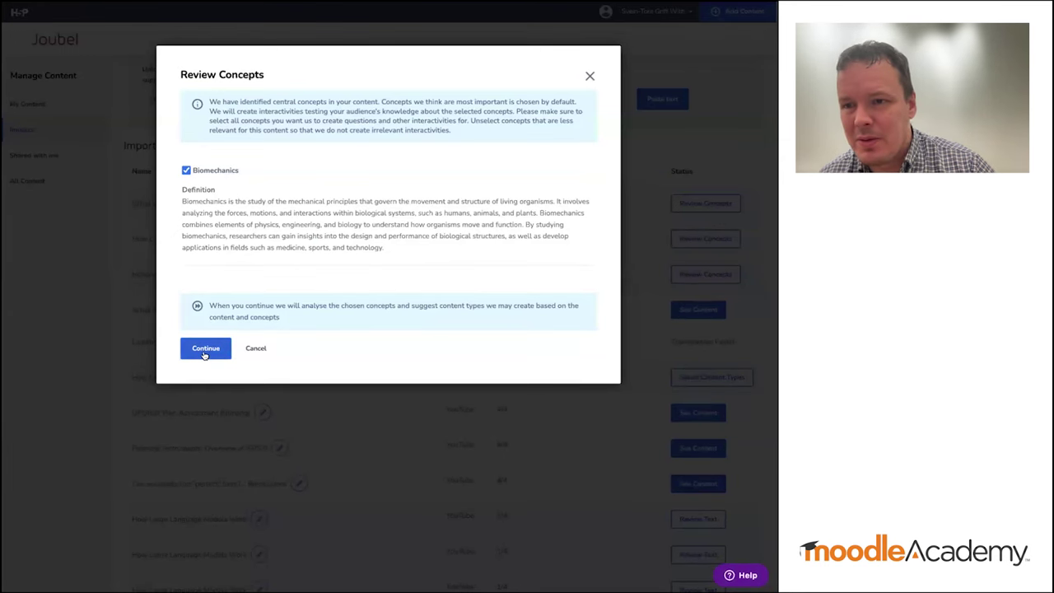
left_click(205, 353)
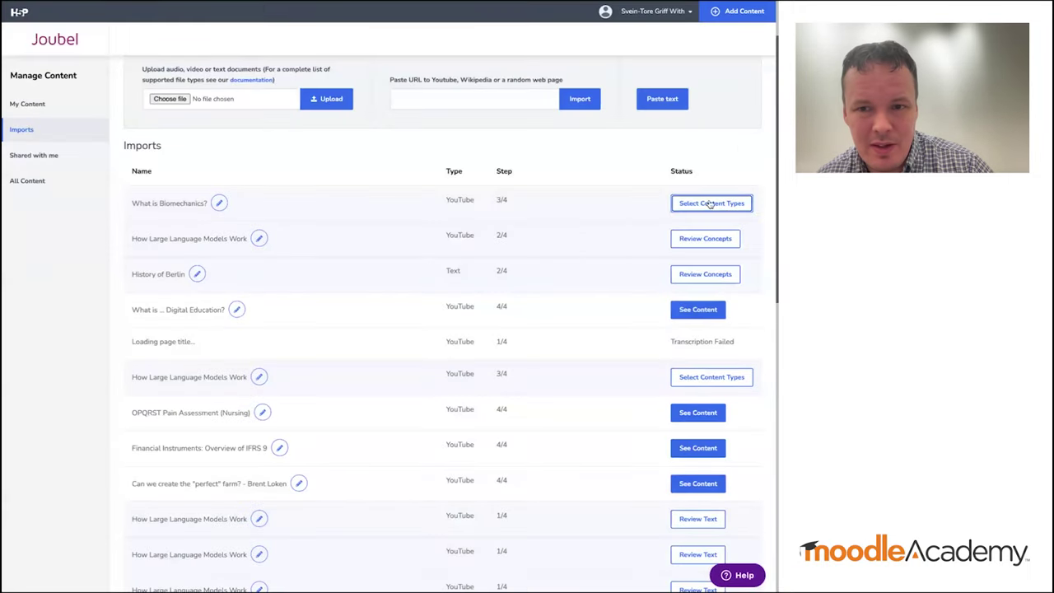
left_click(710, 203)
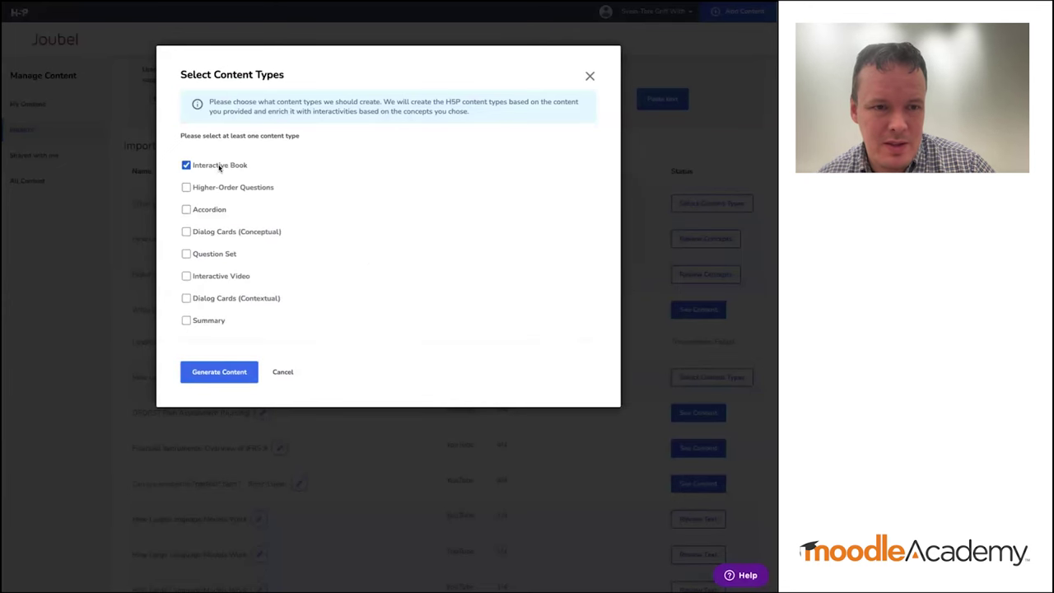
left_click(227, 189)
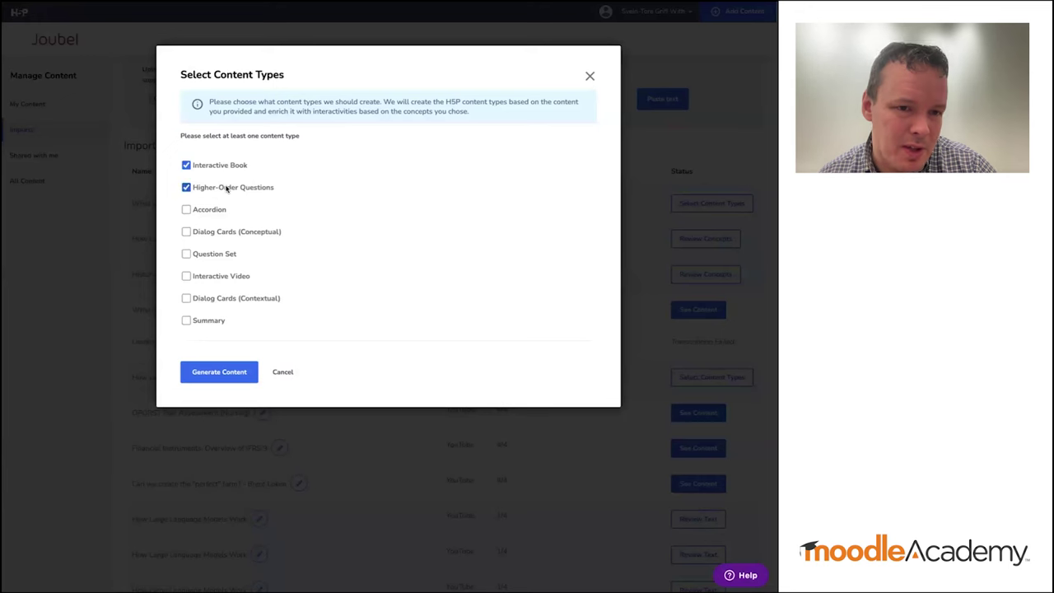
left_click(221, 375)
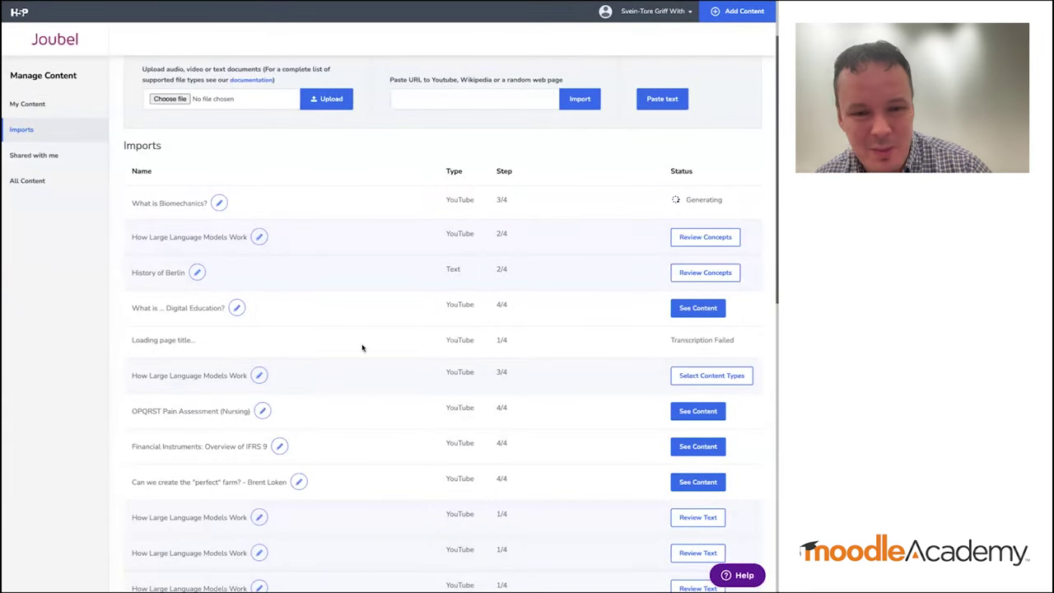
Go to the Smart Import content folder, open "What is Biomechanics? - Higher-Order Questions", and read its project-based learning ideas
scroll(361, 348, "down", 3)
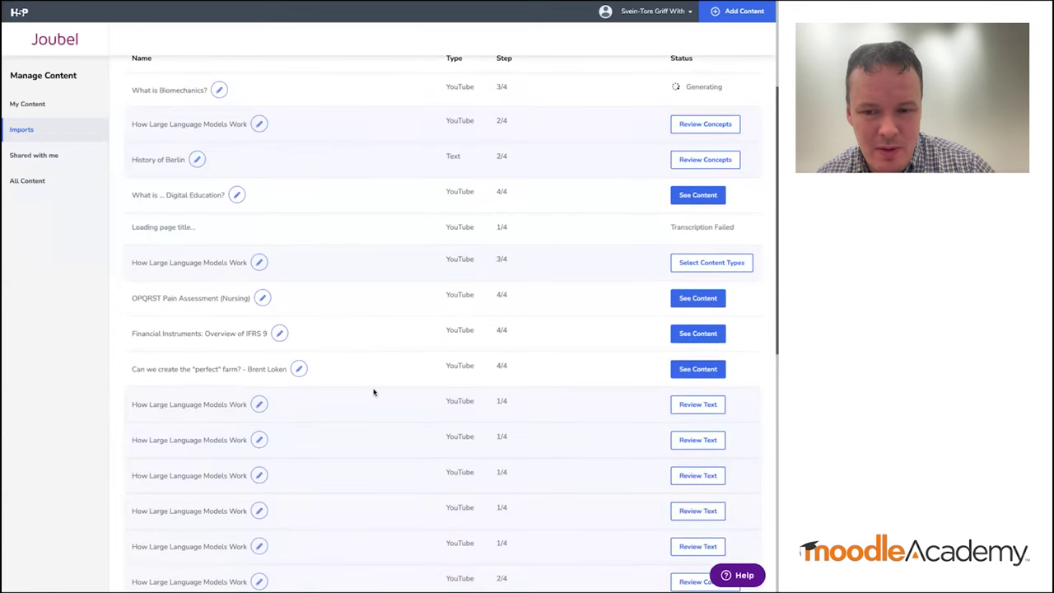
scroll(373, 392, "down", 6)
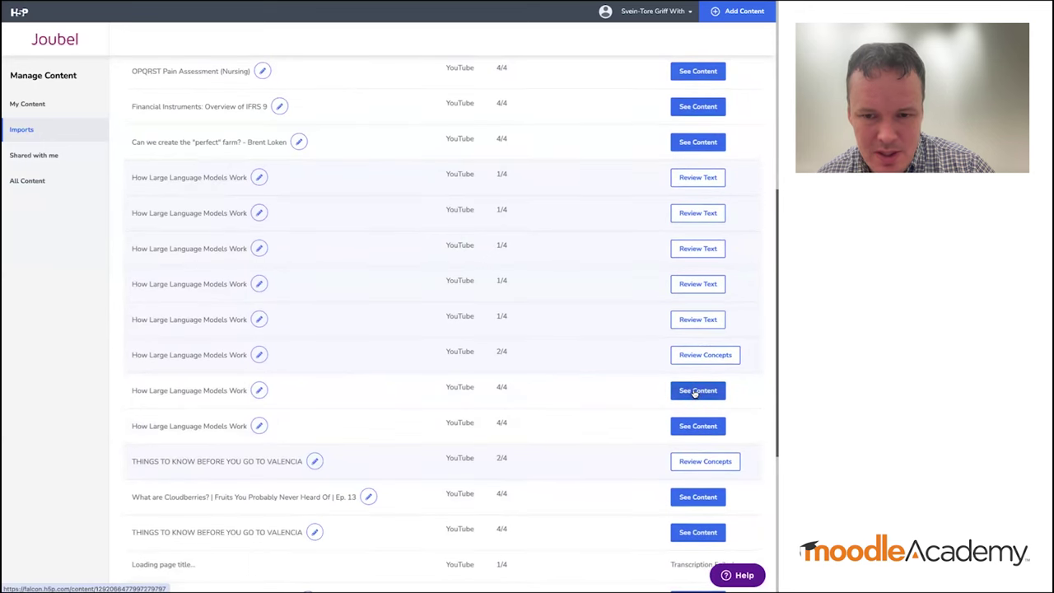
left_click(694, 393)
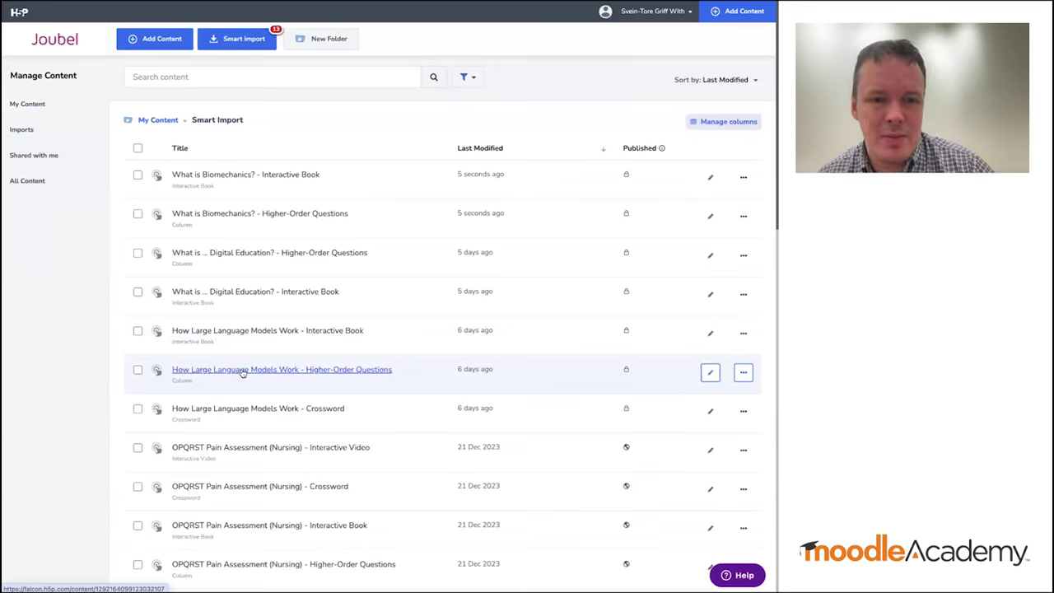
left_click(275, 214)
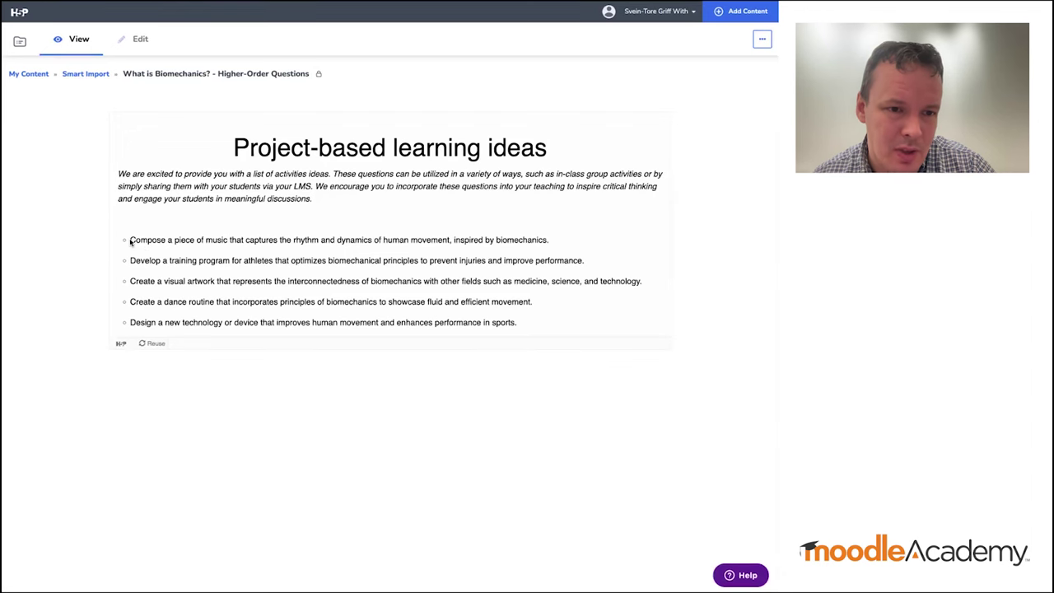
left_click_drag(138, 239, 367, 255)
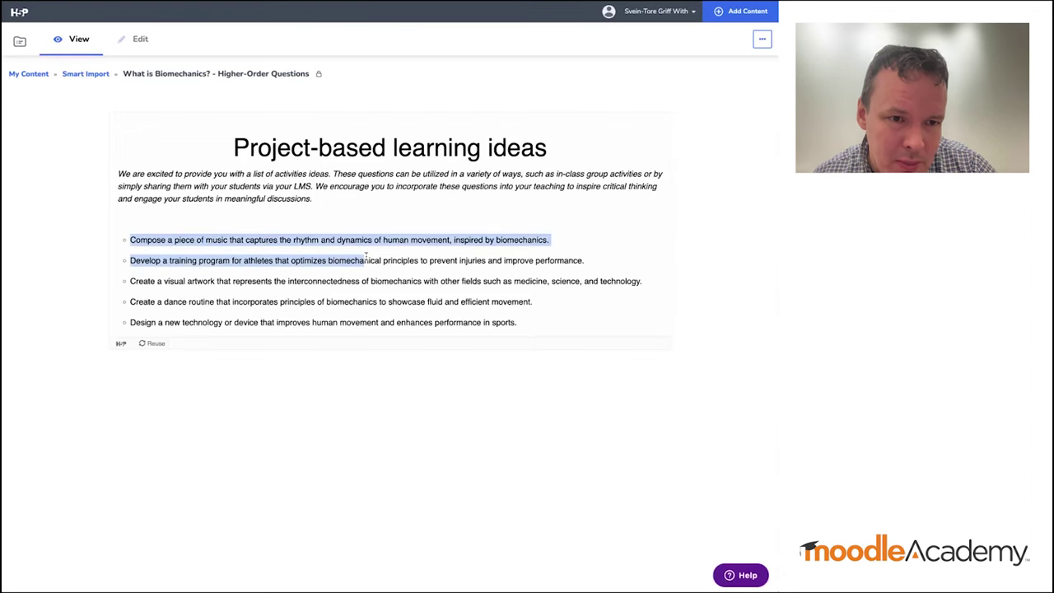
left_click(376, 239)
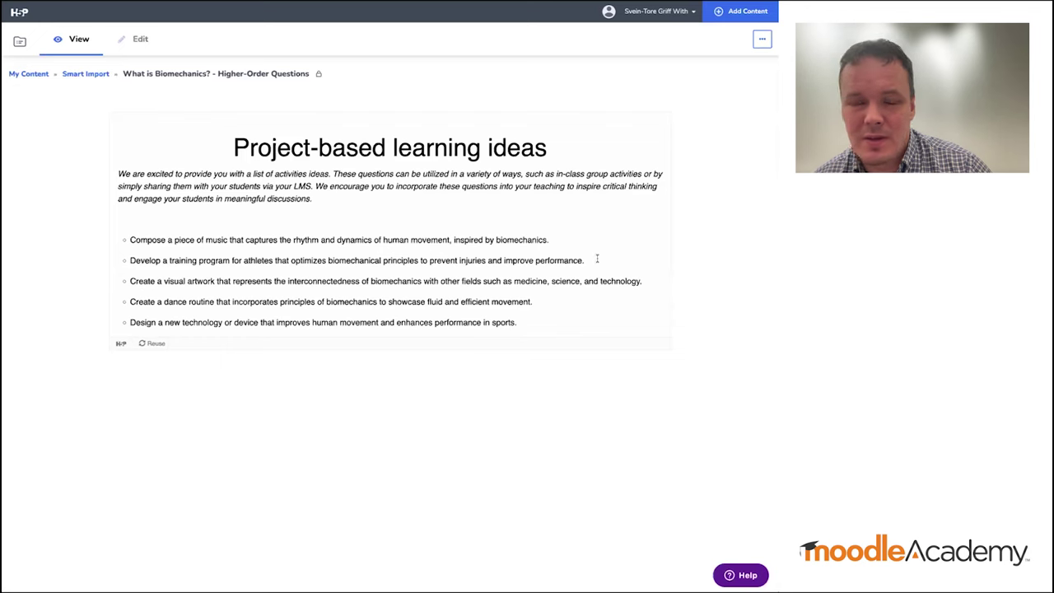
Return to the Smart Import folder, open "What is Biomechanics? - Interactive Book", start the book, and play the video on its Course page
left_click(85, 74)
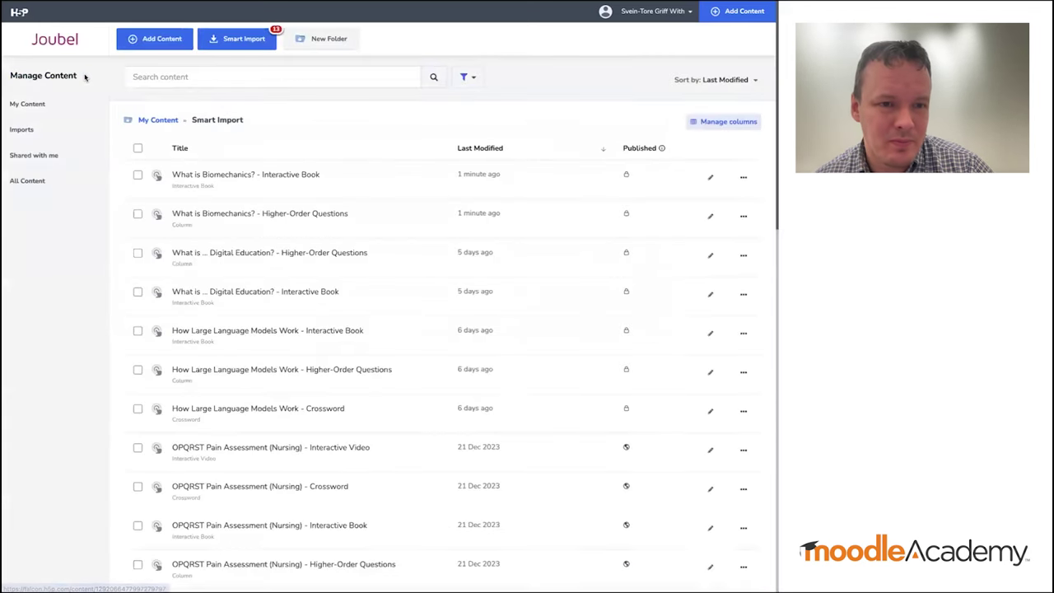
left_click(264, 178)
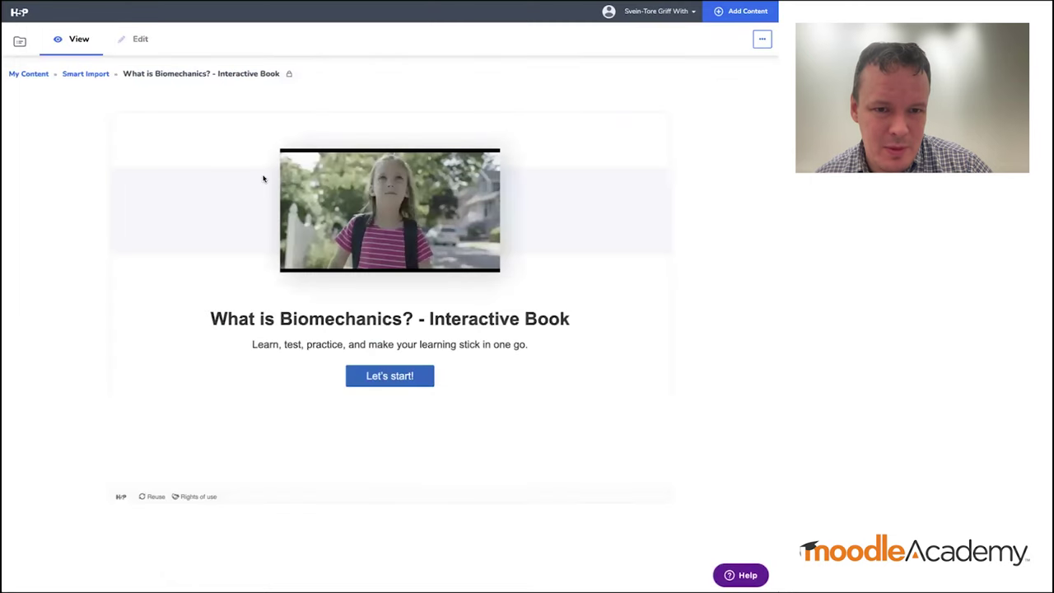
left_click(413, 377)
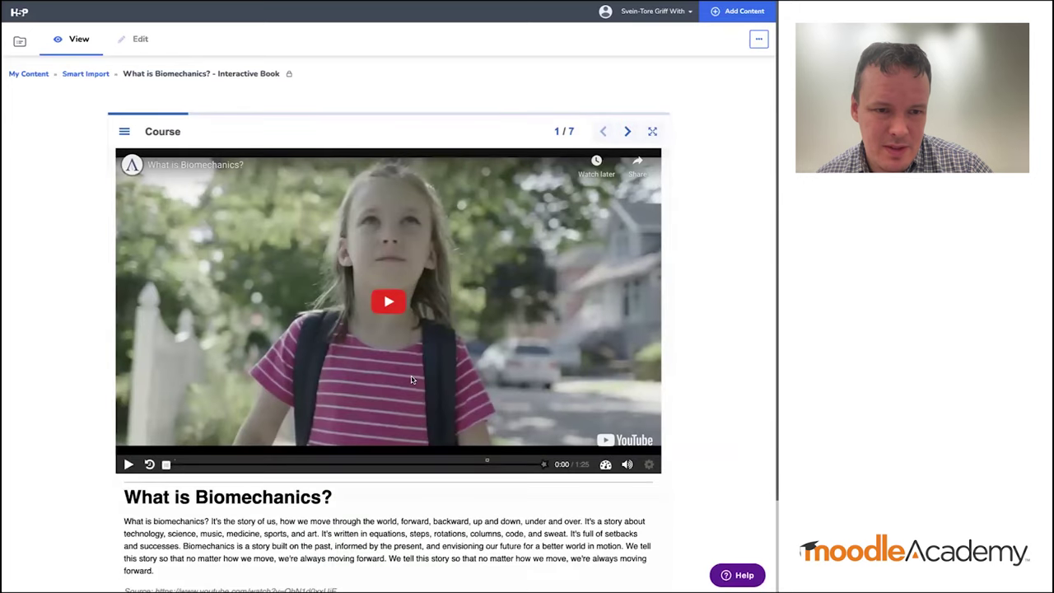
scroll(412, 380, "down", 3)
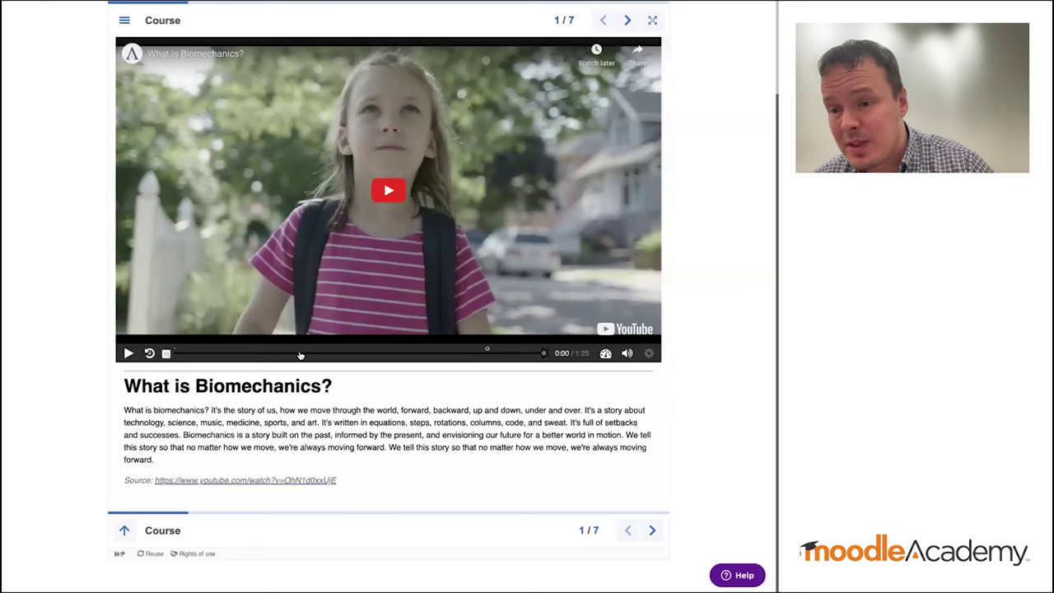
left_click(390, 189)
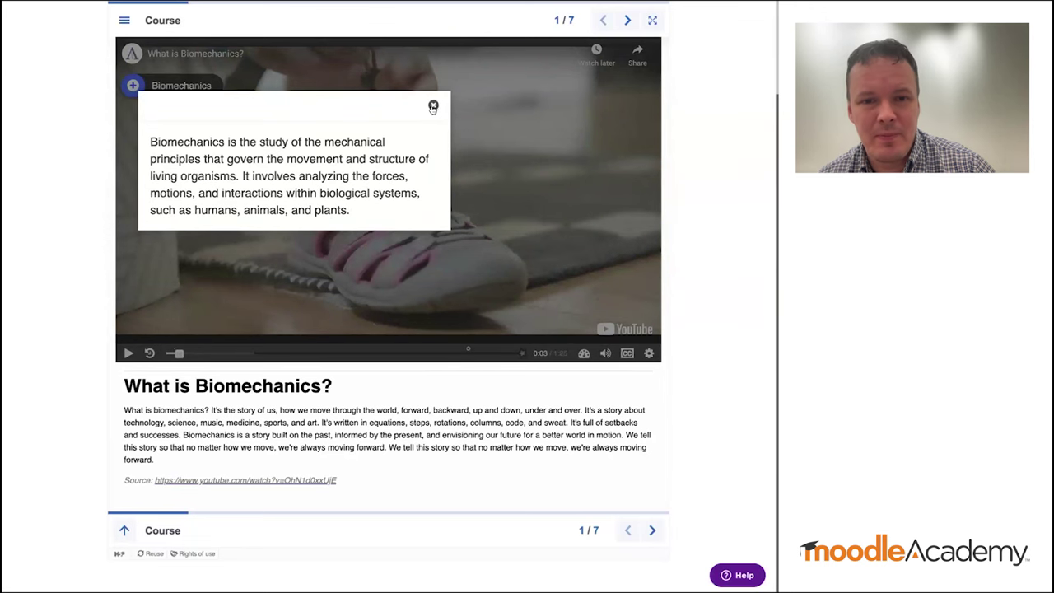
Close the Biomechanics definition, jump to the video's "Test your knowledge" quiz, and answer False, "In words, sentences, and paragraphs", and True
left_click(433, 105)
left_click(470, 352)
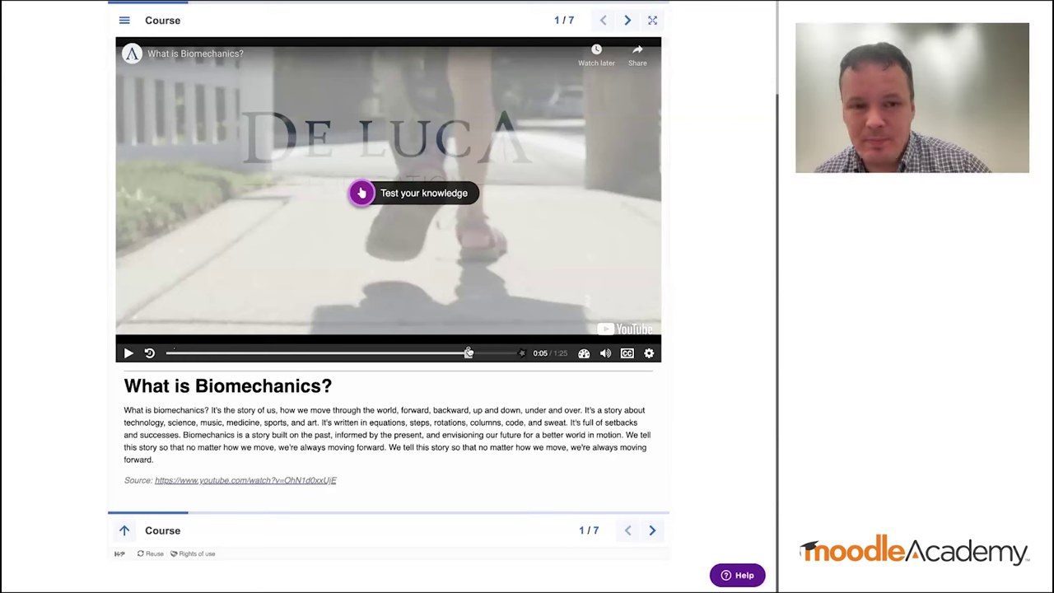
left_click(411, 195)
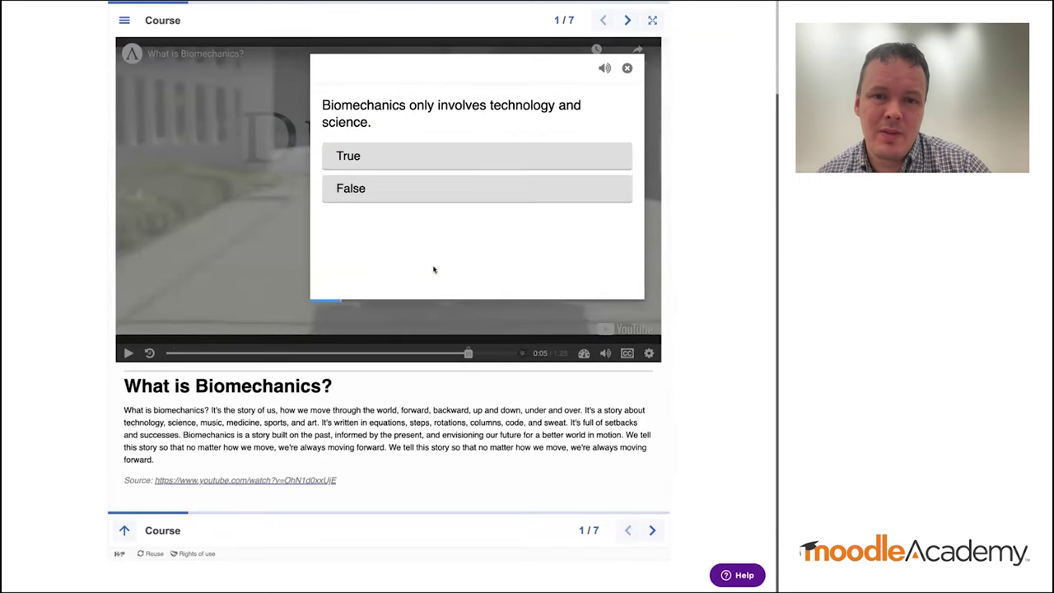
left_click(448, 196)
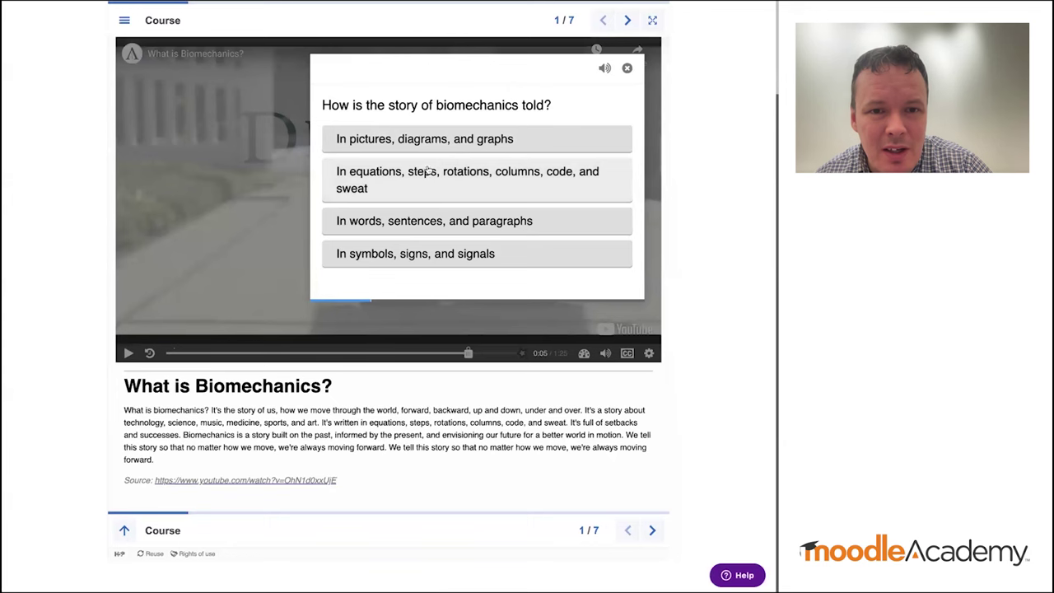
left_click(452, 220)
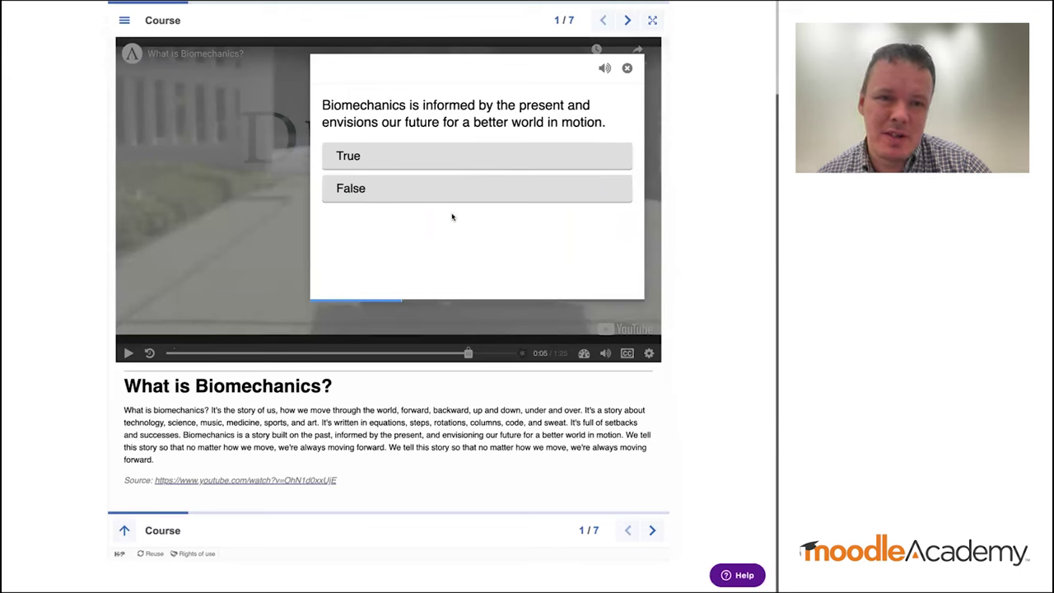
left_click(457, 162)
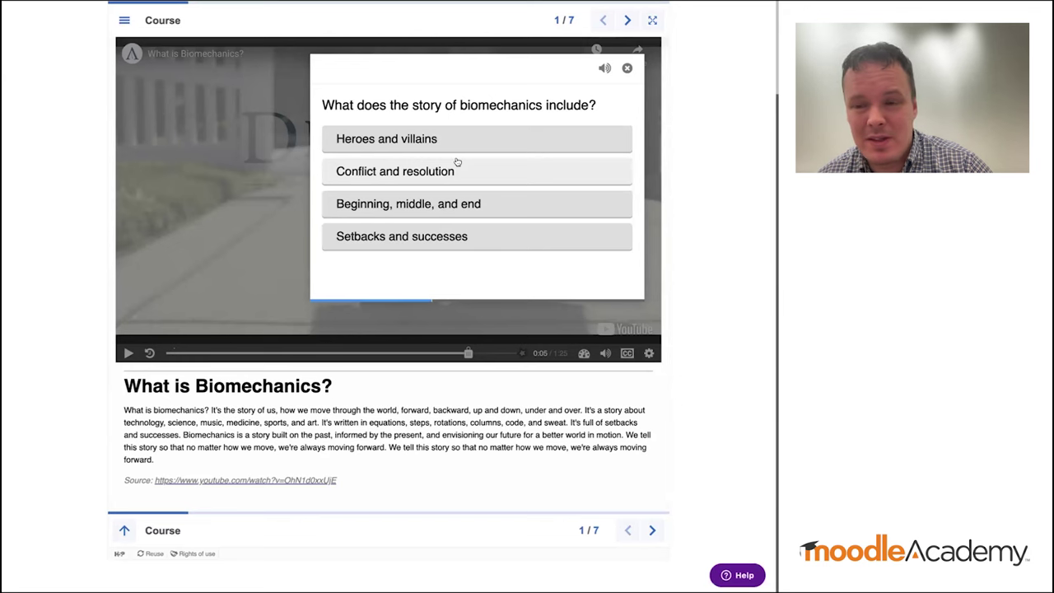
Advance the book past the Glossary page to Concepts Cards and turn over its single card to read the biomechanics definition
left_click(628, 20)
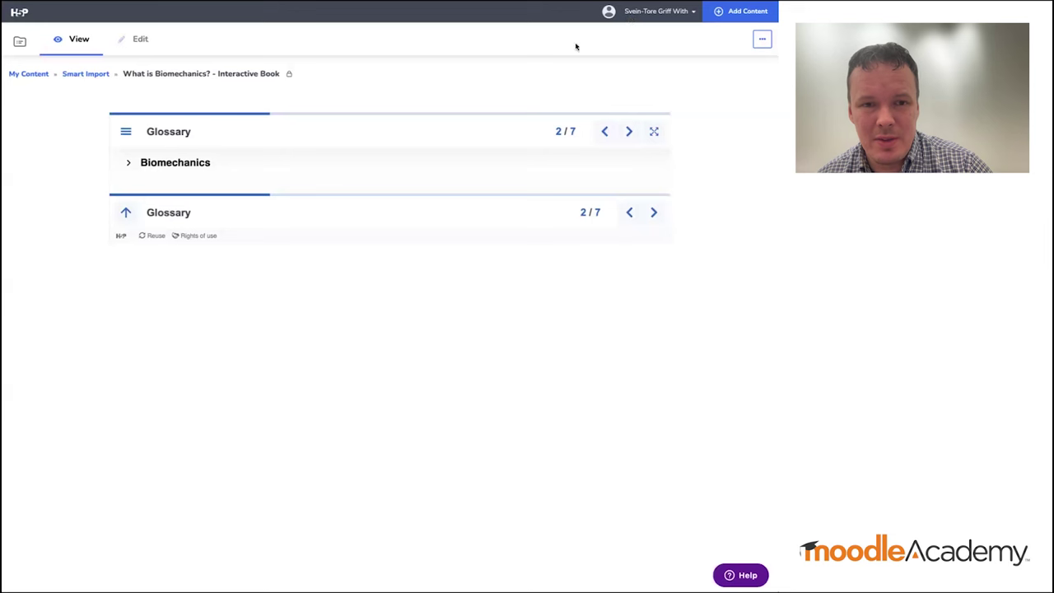
left_click(628, 130)
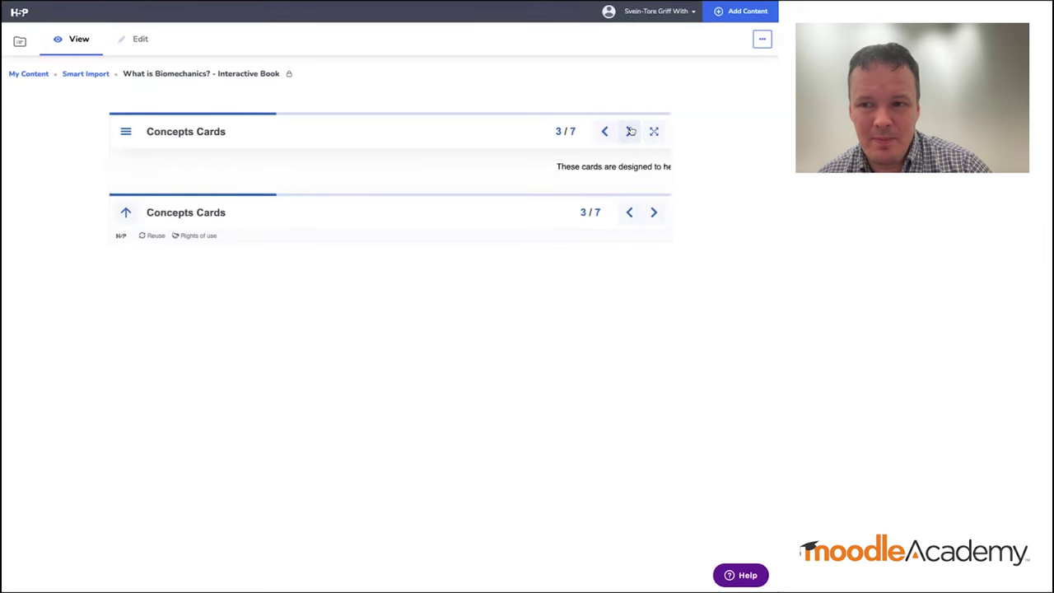
left_click(396, 333)
left_click(395, 330)
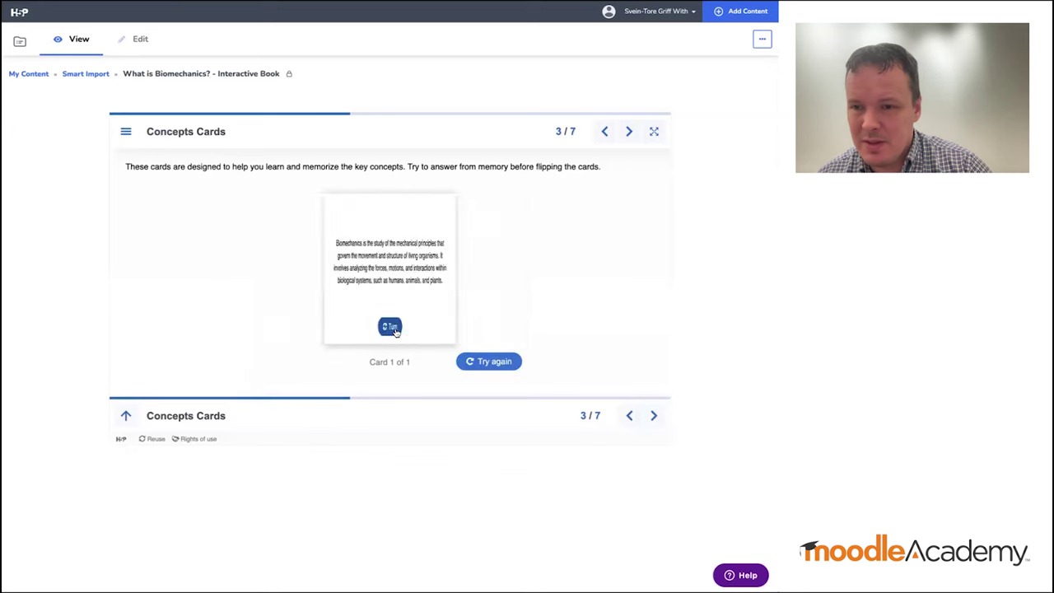
left_click(396, 330)
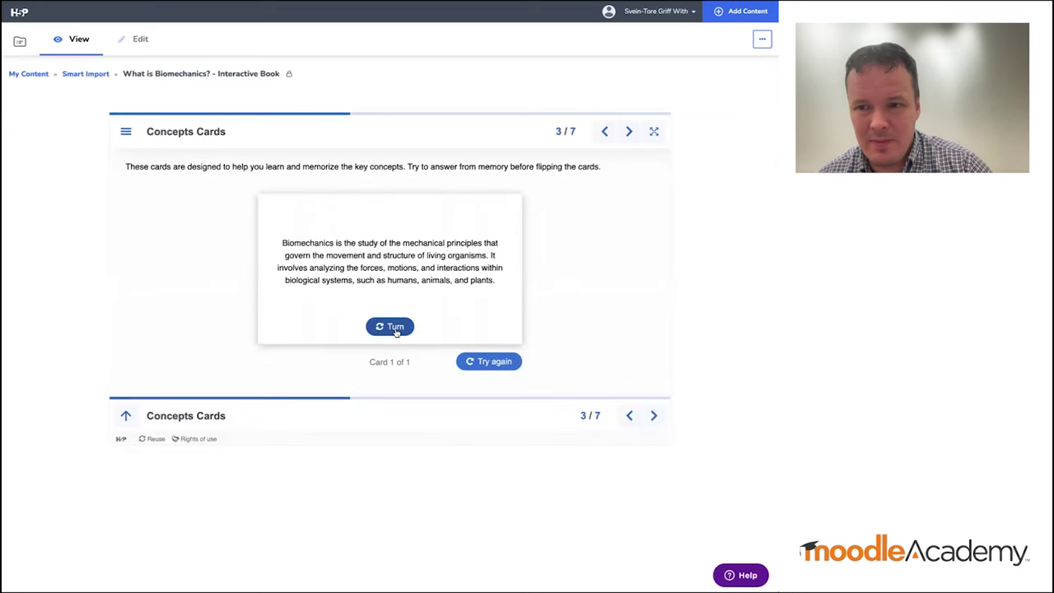
On the book's Quiz page, skip the first question, check "love" as the missing word in the second, and browse the following questions
left_click(629, 132)
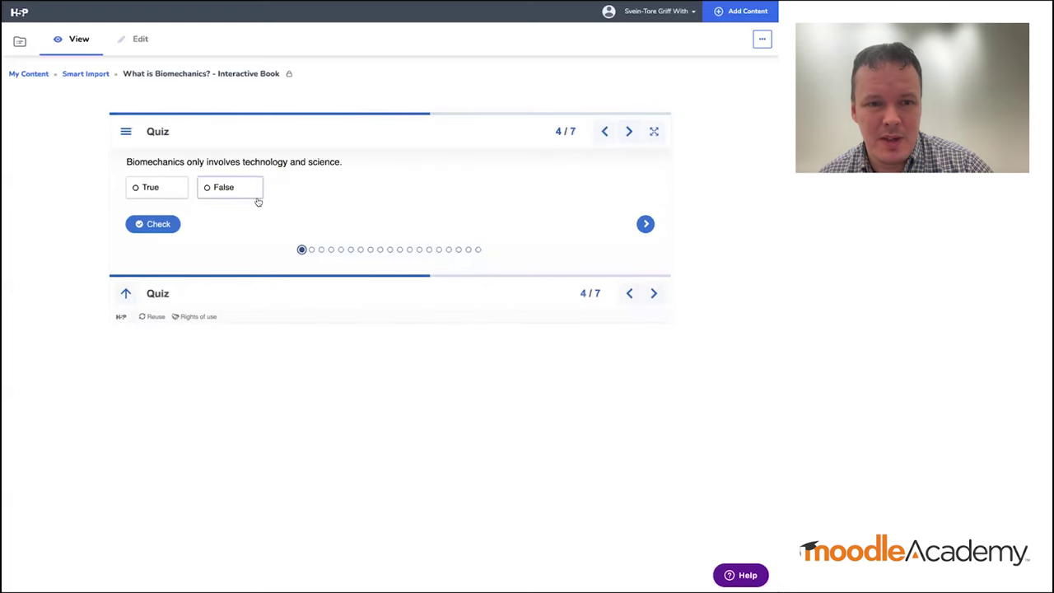
left_click(646, 223)
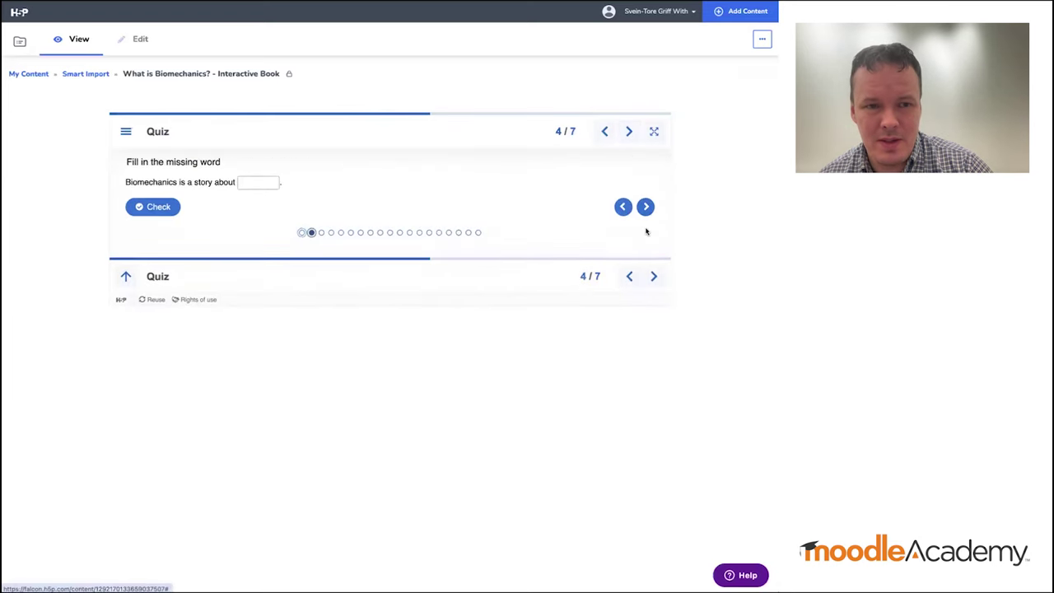
left_click(251, 183)
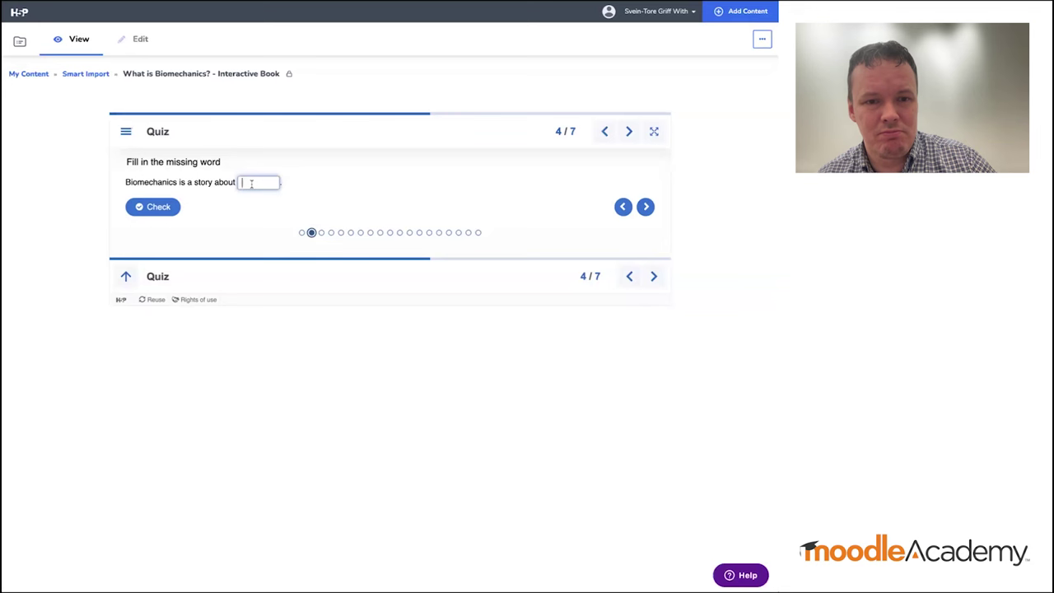
type("love")
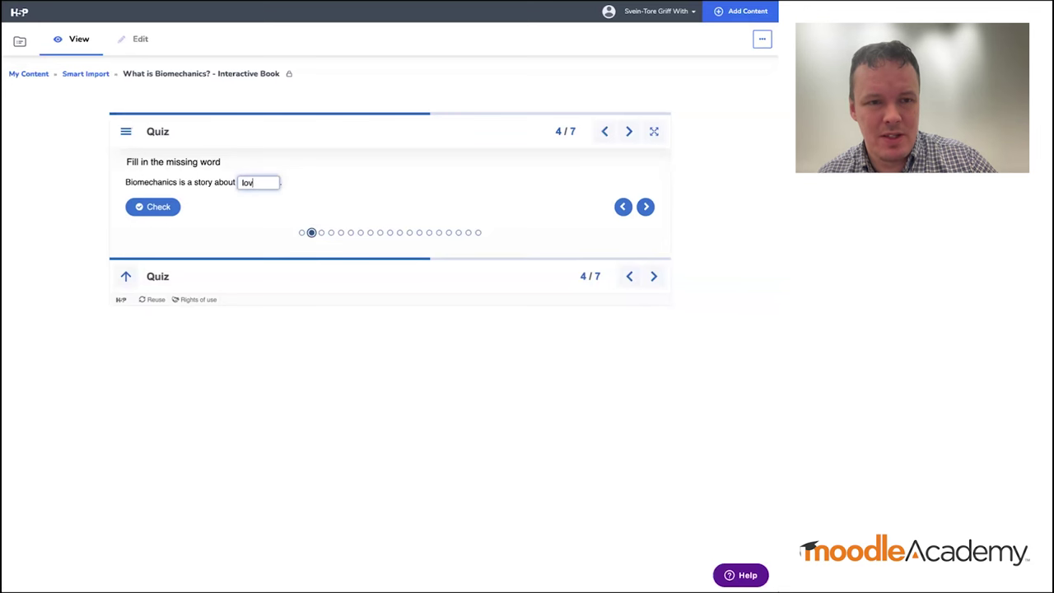
left_click(156, 211)
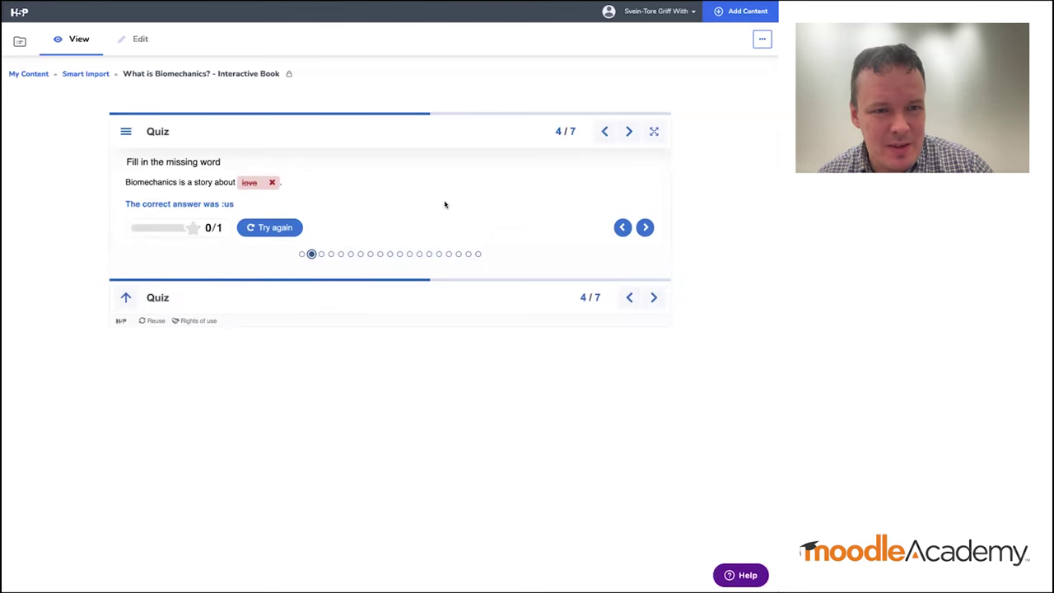
left_click(645, 227)
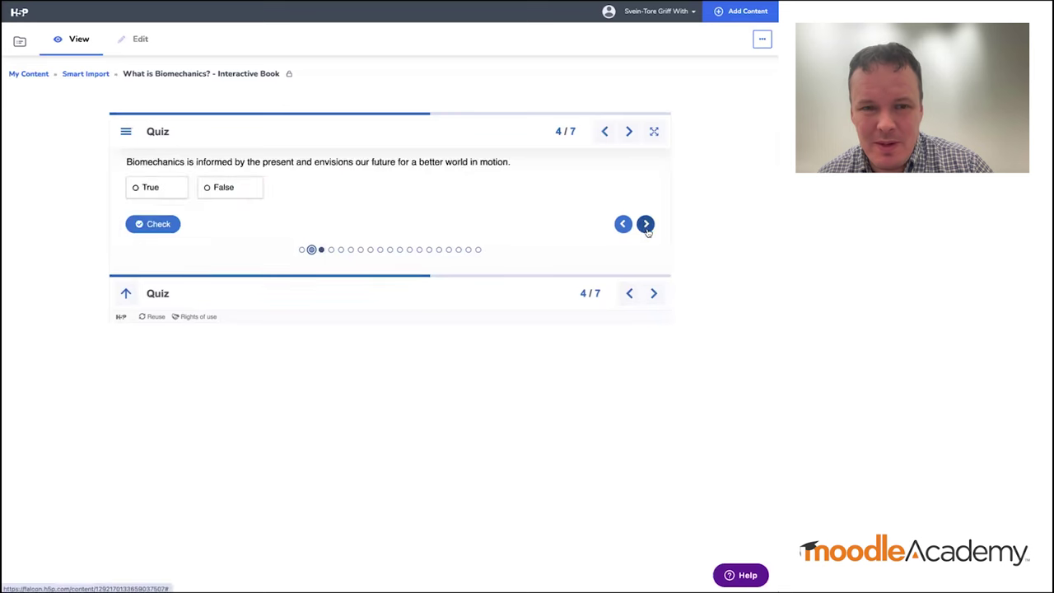
left_click(647, 231)
left_click(647, 232)
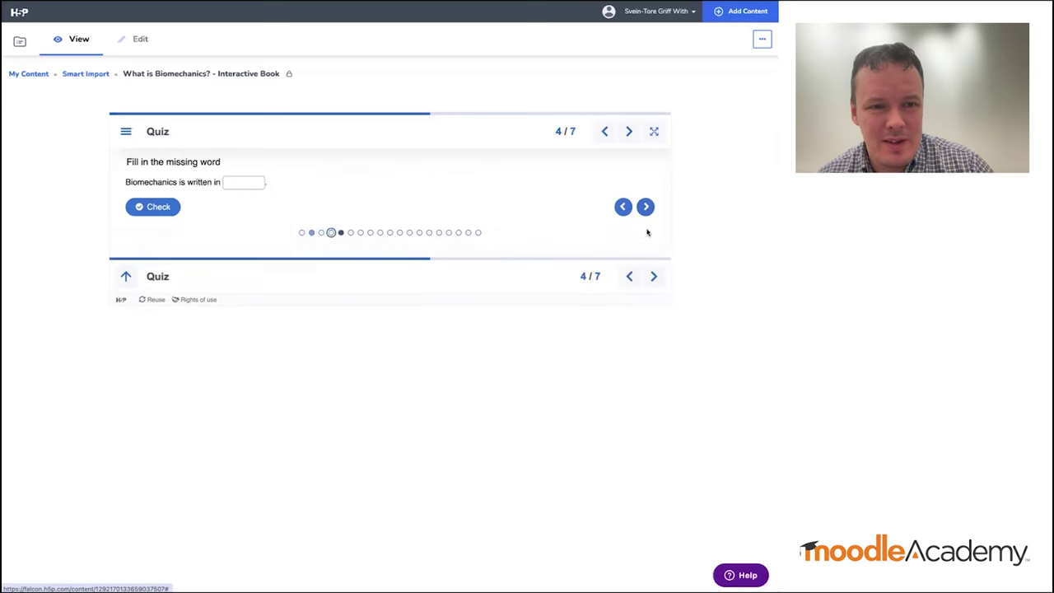
Go to the Flashcards page and turn over the cards on the foundation of biomechanics and what it encompasses
left_click(627, 136)
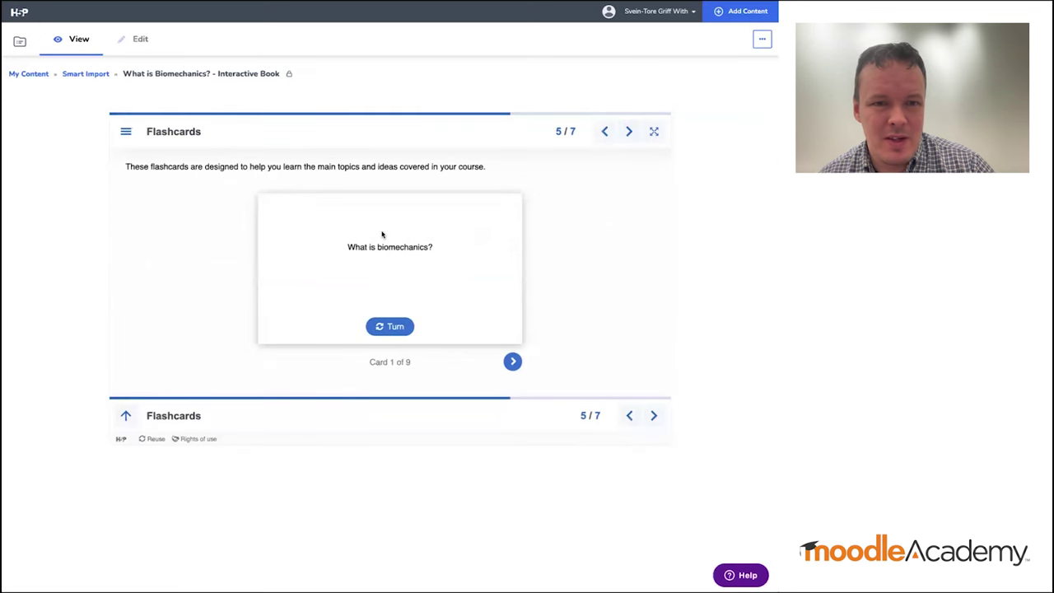
left_click(512, 363)
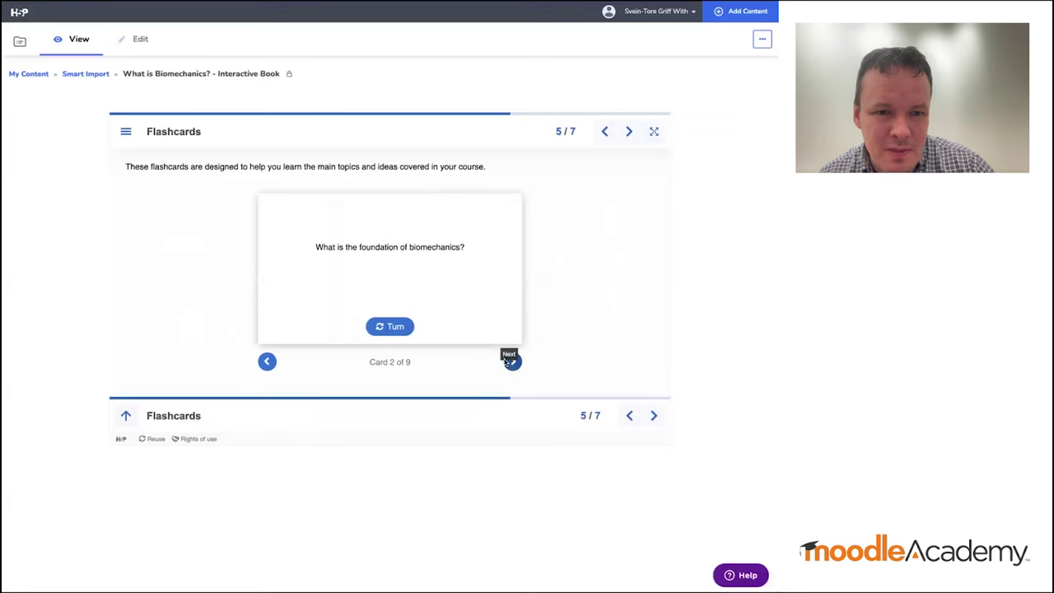
left_click(395, 327)
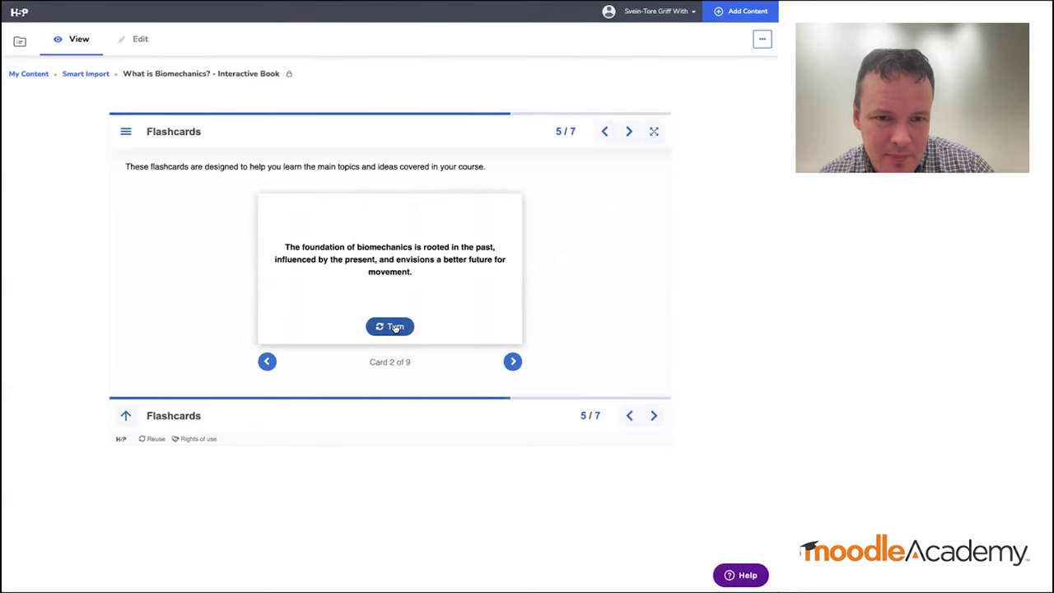
left_click(513, 363)
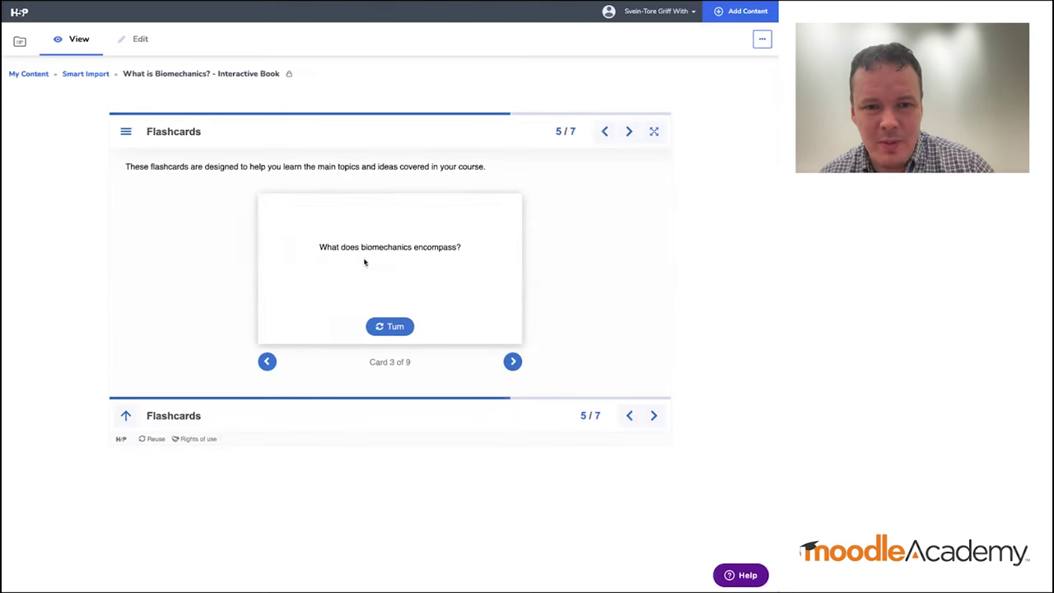
left_click(394, 327)
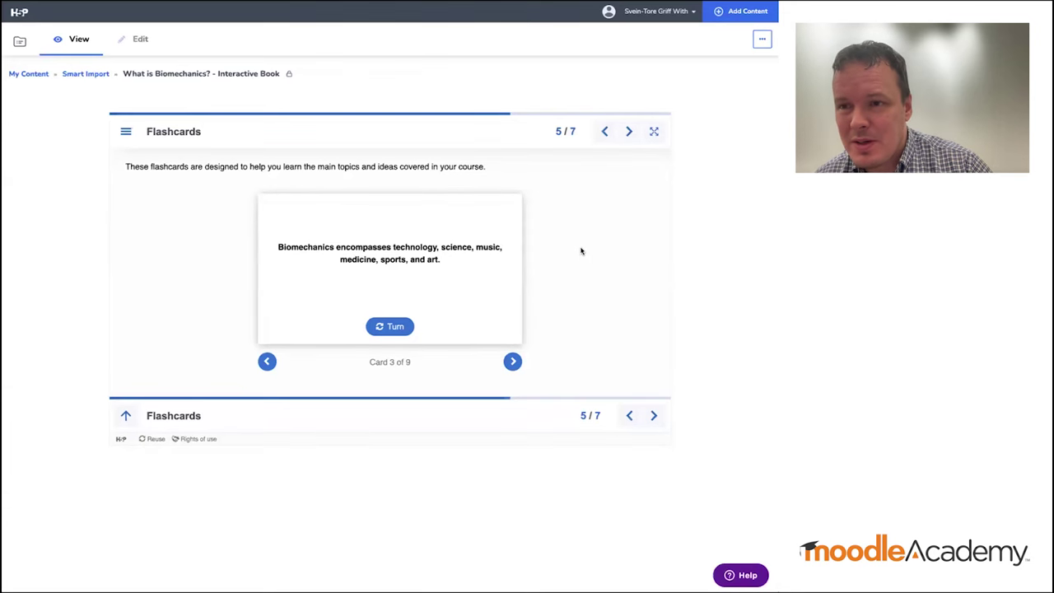
View the book's Keypoints and Summary page, and review the scores and progress on the final summary page
left_click(629, 133)
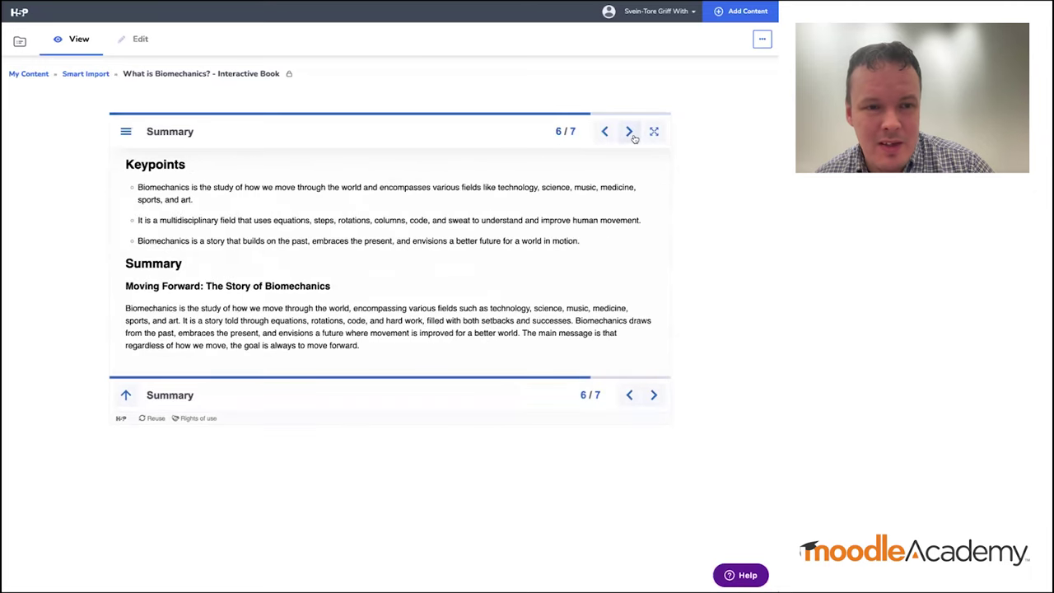
left_click(630, 133)
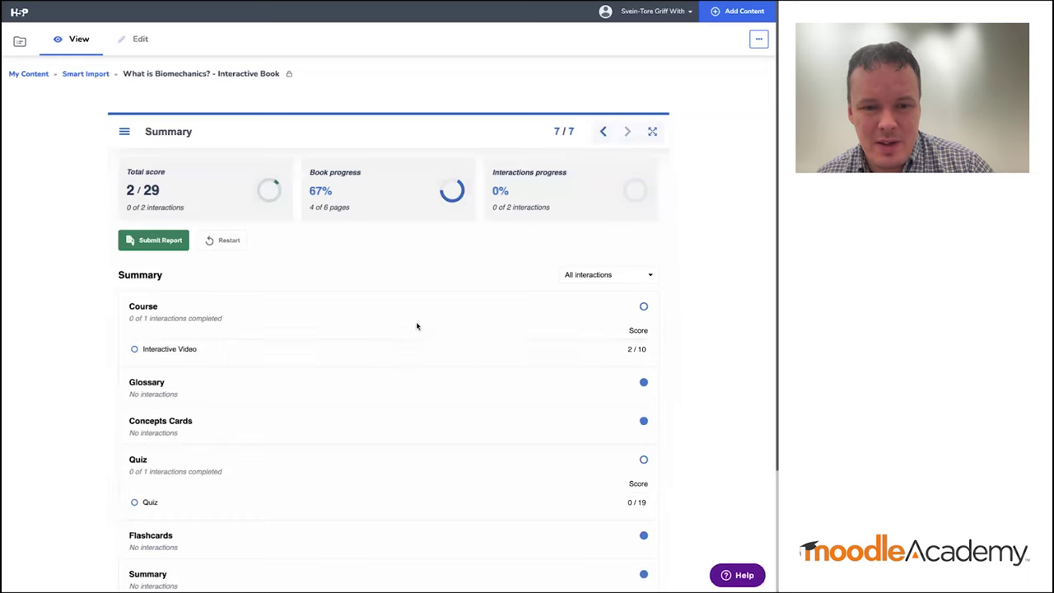
scroll(418, 325, "down", 2)
scroll(417, 326, "up", 2)
scroll(387, 363, "up", 1)
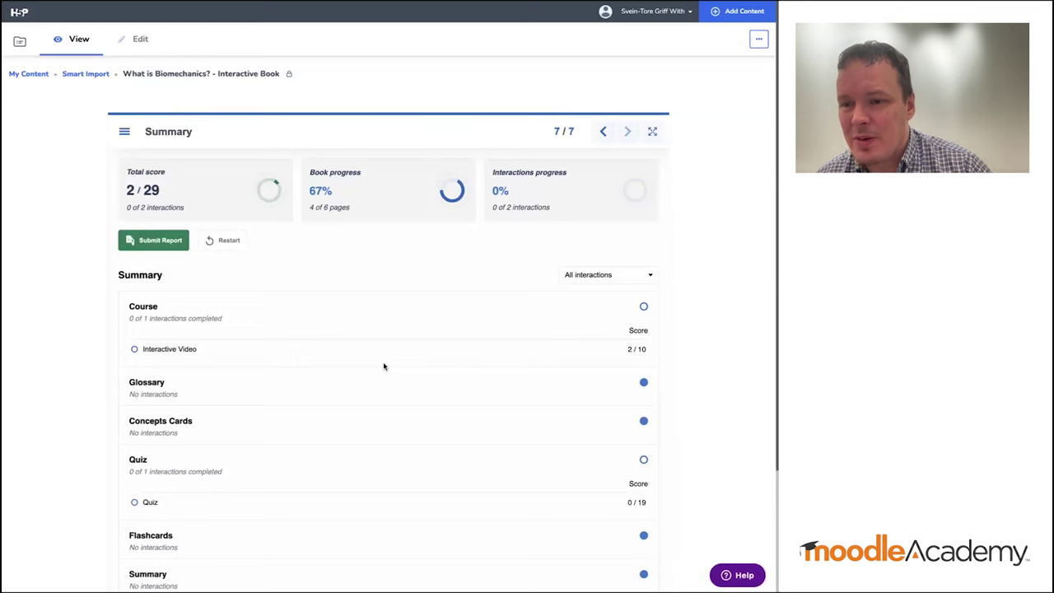
Return to the Smart Import folder, open "How Large Language Models Work - Interactive Book", start the book, and play its Course video
left_click(86, 74)
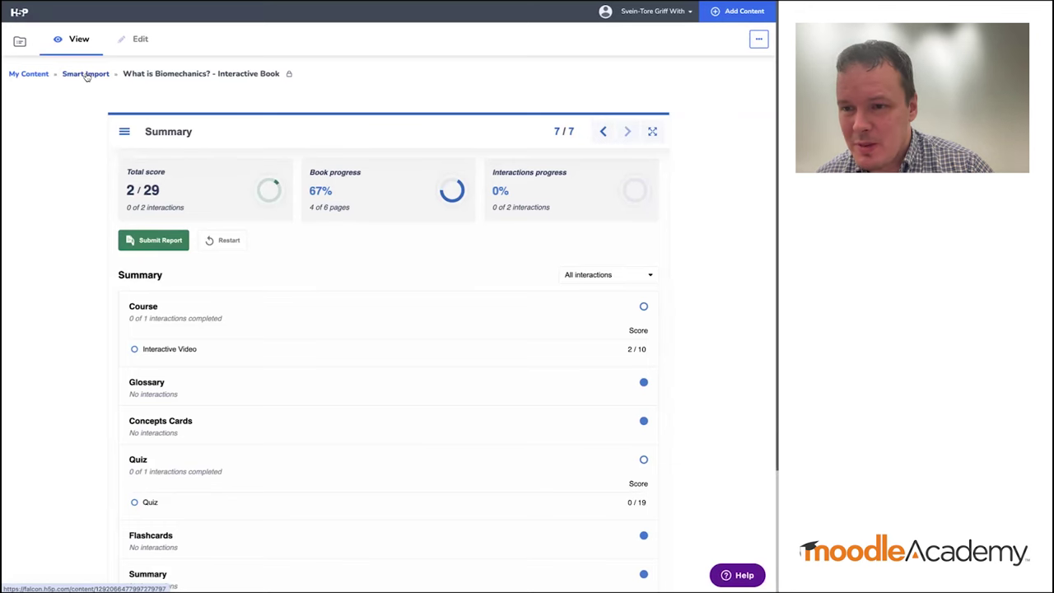
scroll(220, 271, "down", 3)
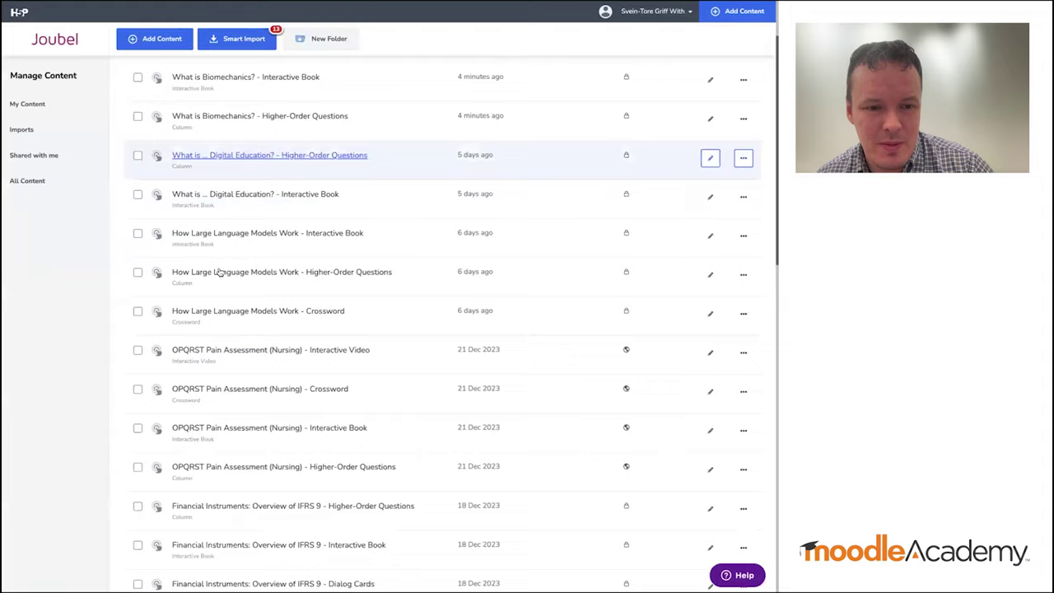
scroll(220, 272, "up", 3)
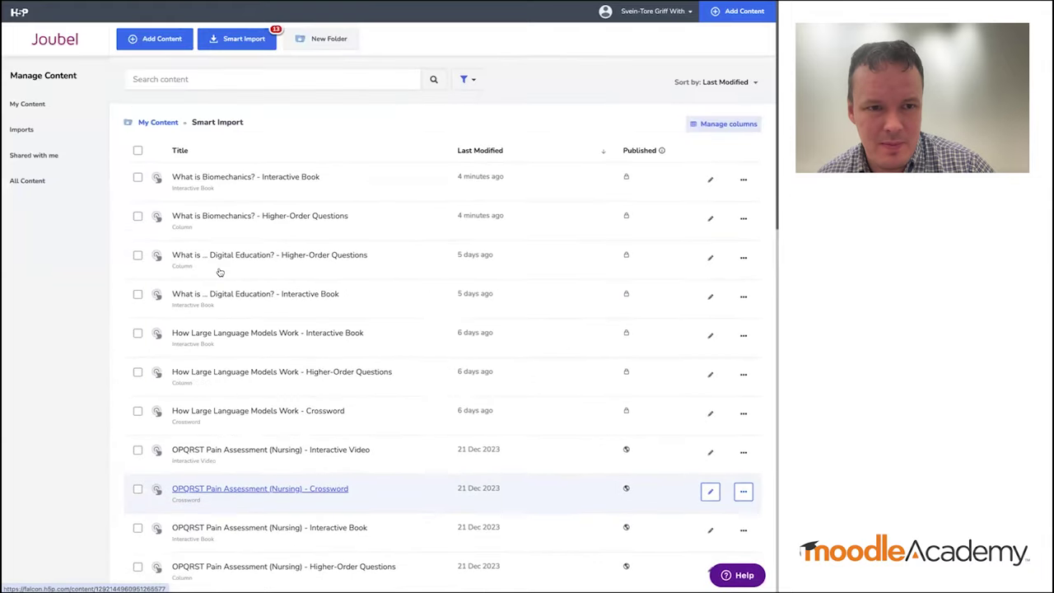
scroll(348, 287, "down", 3)
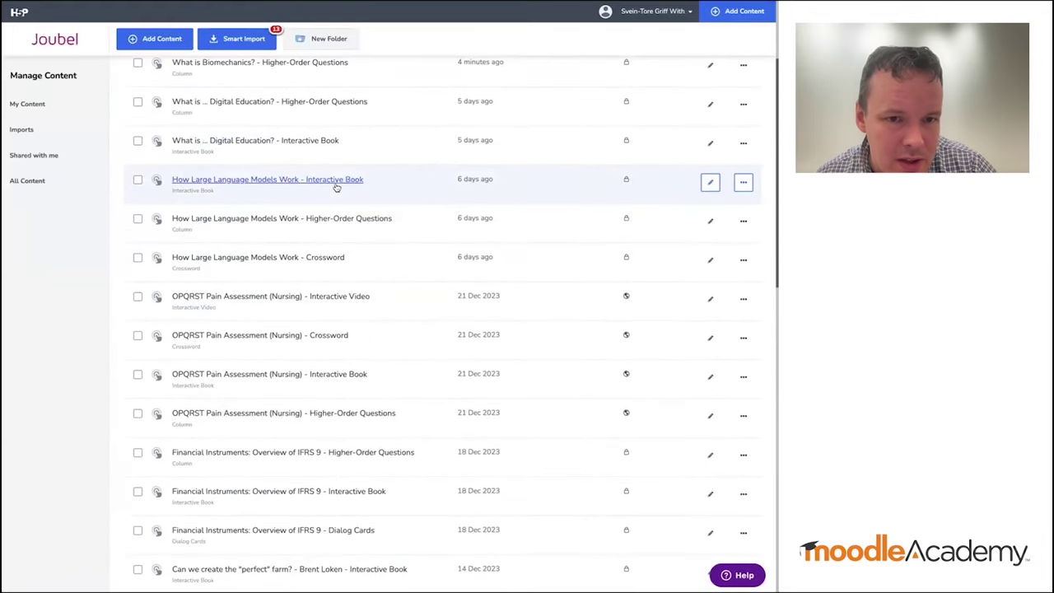
left_click(292, 182)
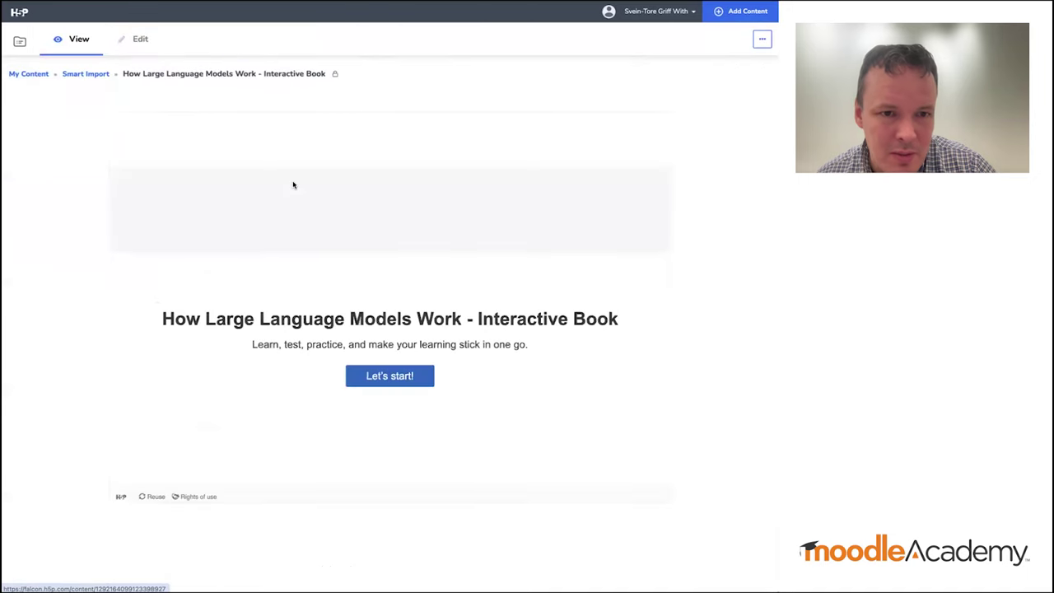
left_click(409, 377)
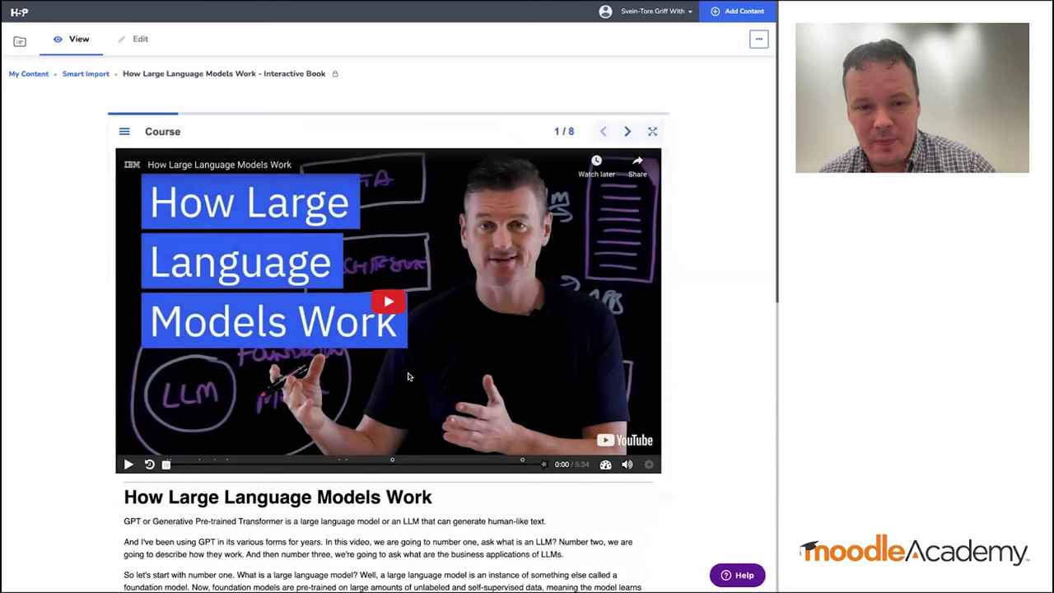
left_click(389, 302)
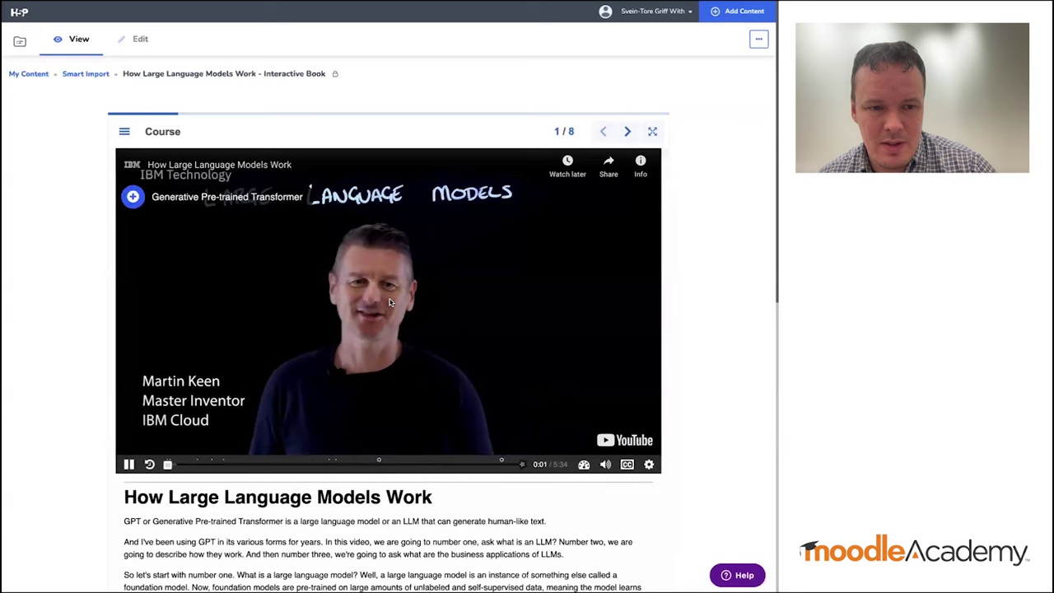
Read and close the video's pop-up definitions for Generative Pre-trained Transformer and Large Language Model
left_click(186, 201)
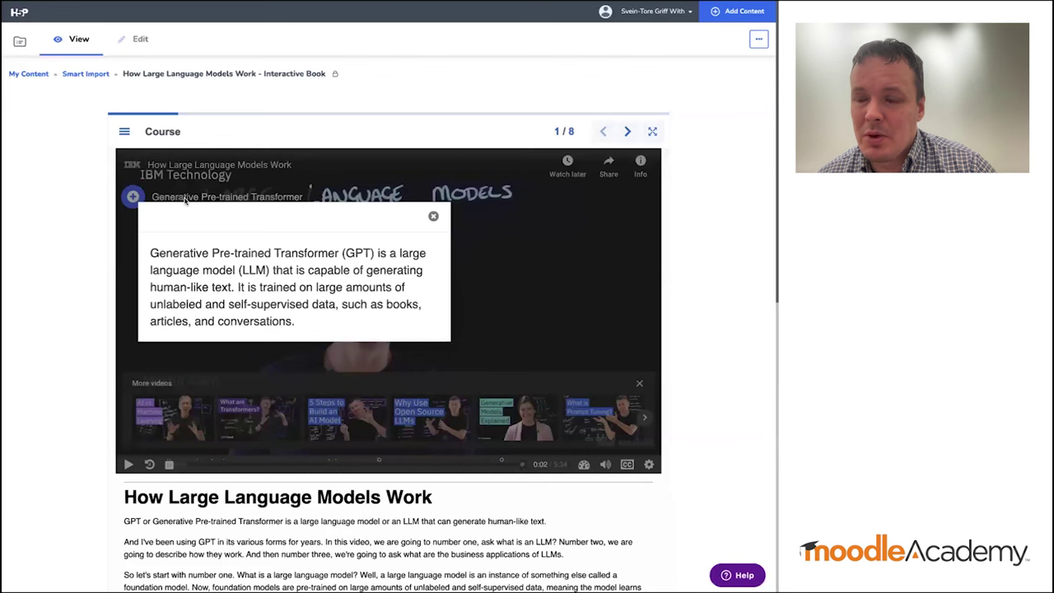
left_click(434, 216)
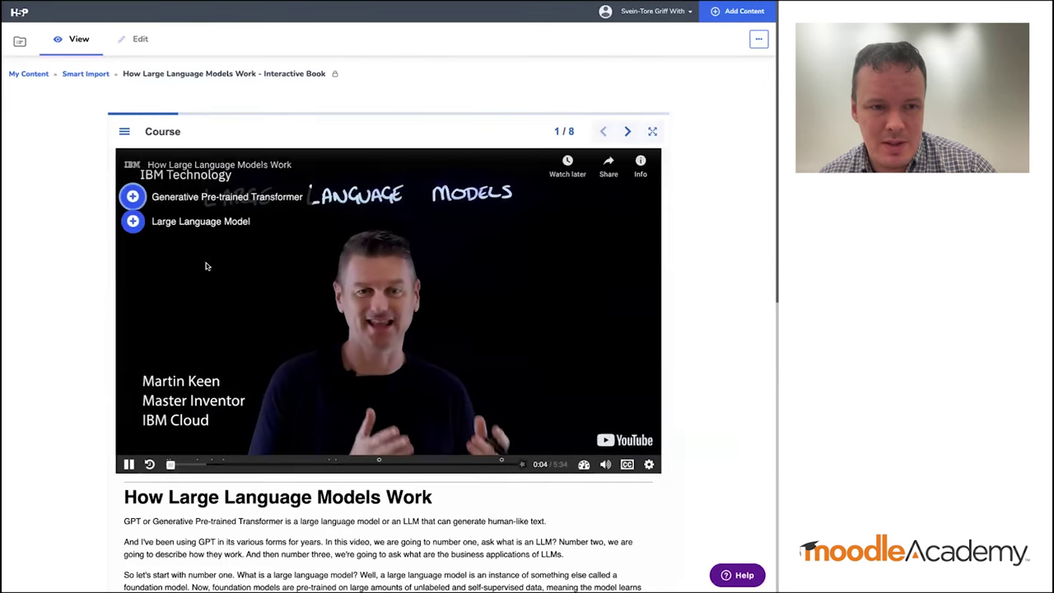
left_click(198, 220)
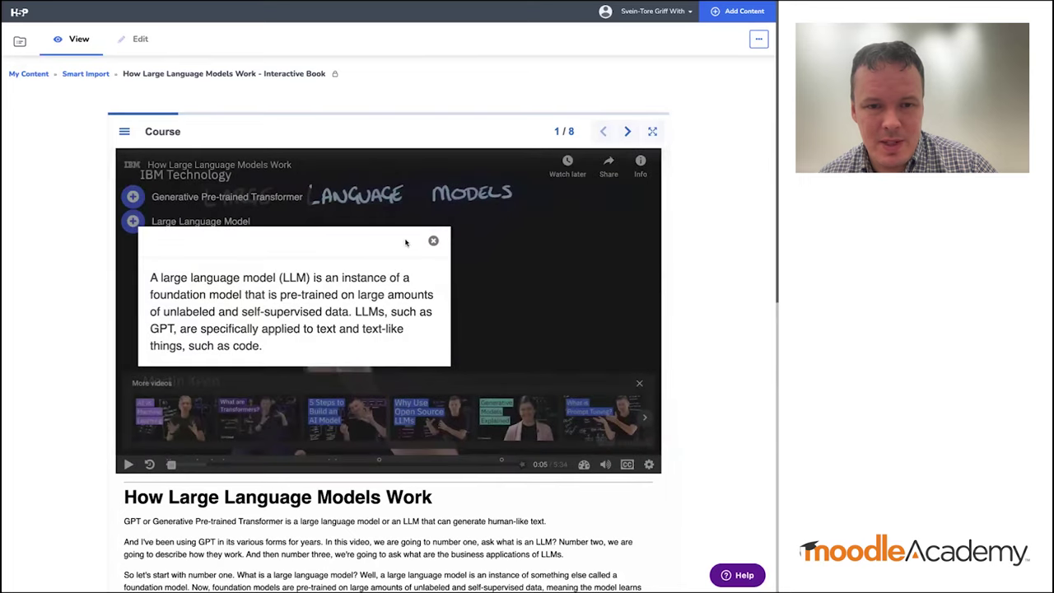
left_click(433, 240)
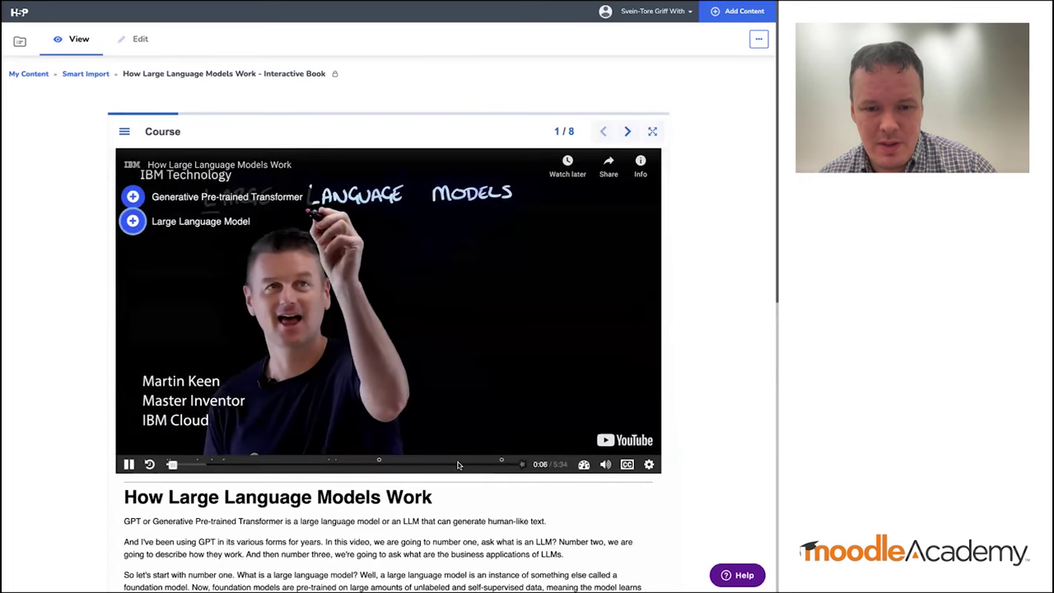
Open the video's "Test your knowledge" quiz, answer its first question, close it, and jump to the last interaction at 5:23
left_click(365, 306)
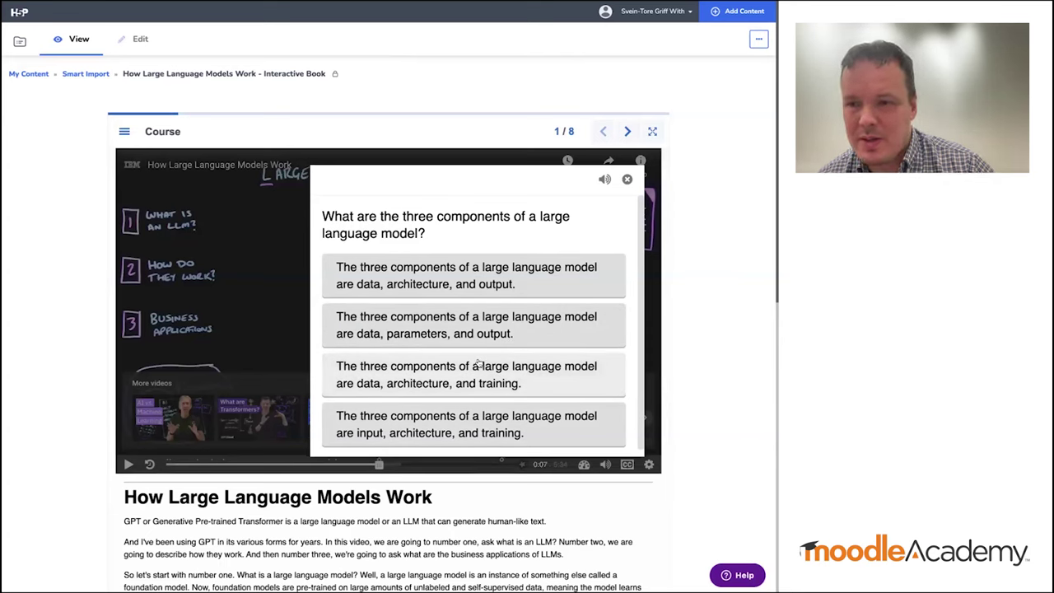
left_click(482, 284)
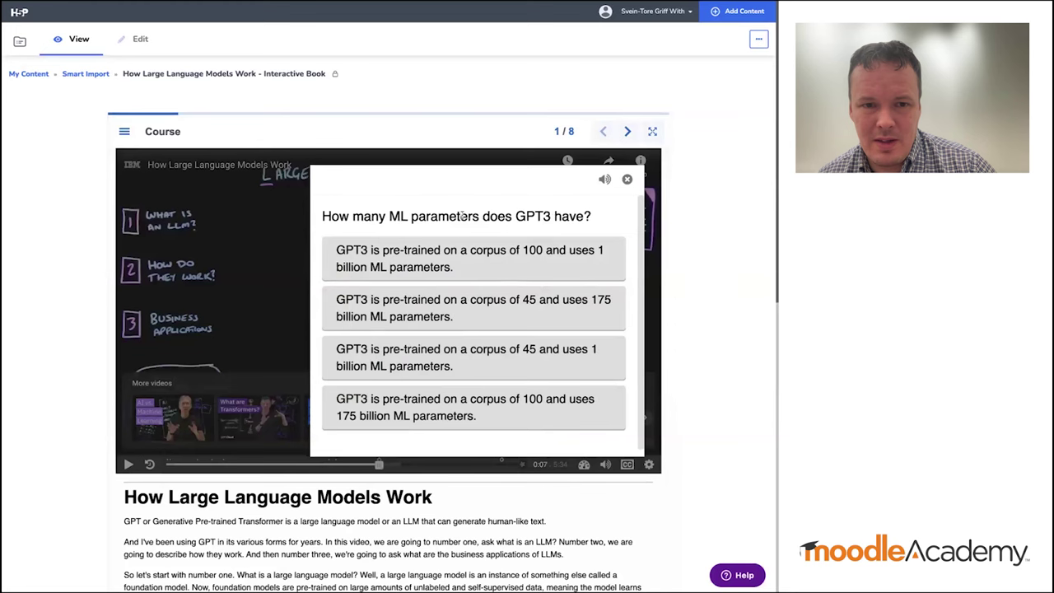
left_click(627, 179)
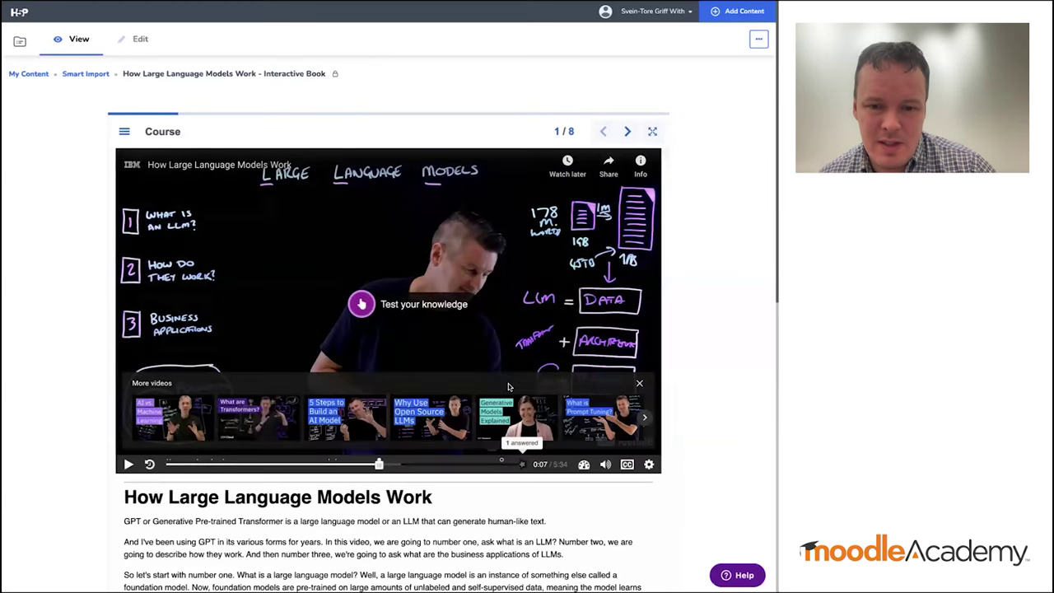
left_click(502, 463)
left_click(502, 464)
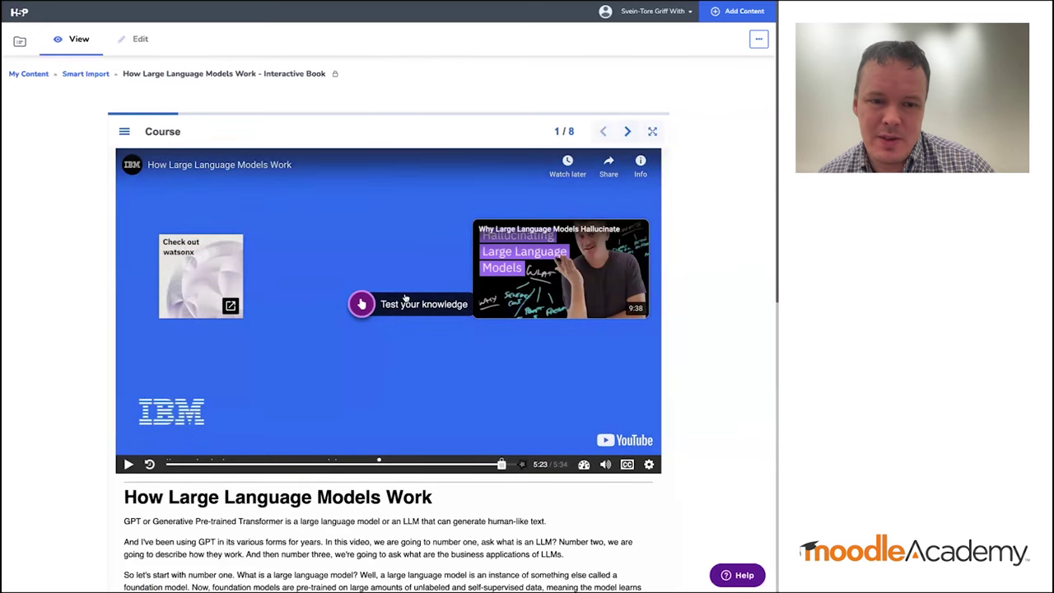
View the Glossary page, and on the Concepts Cards page turn over the Generative Pre-trained Transformer card
left_click(628, 133)
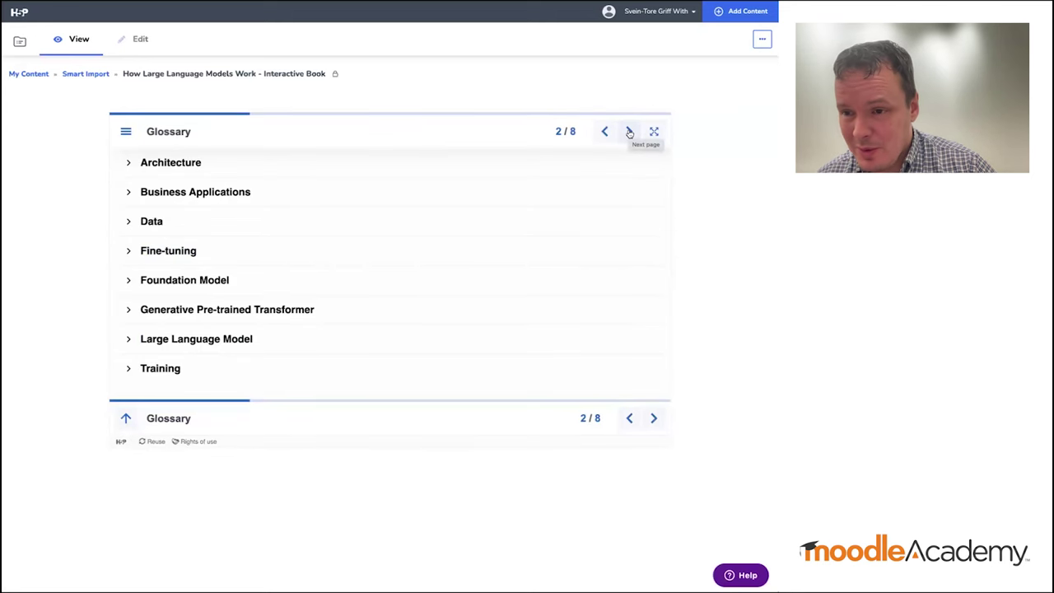
left_click(629, 133)
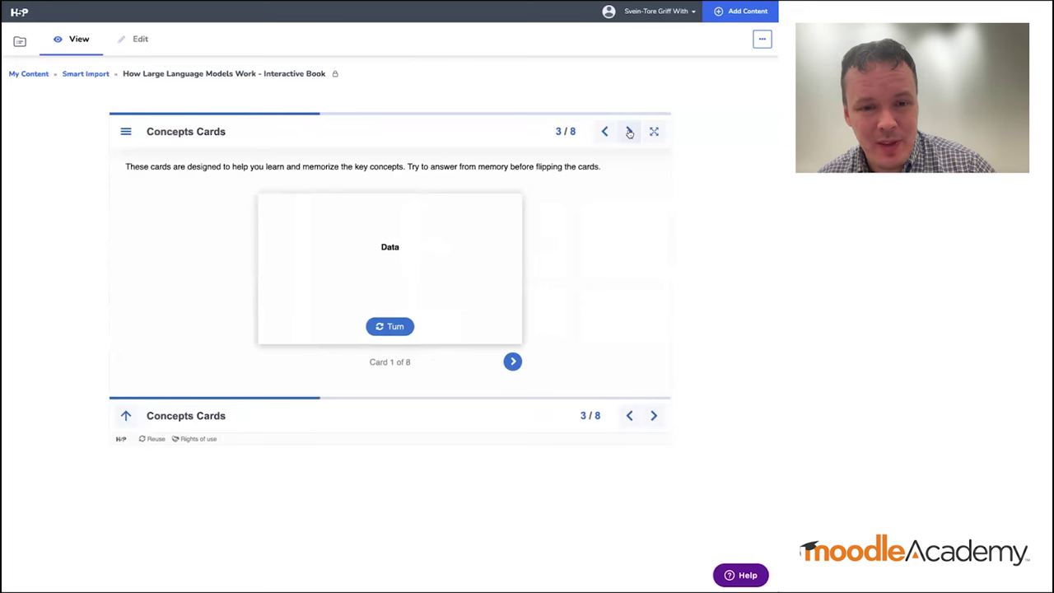
left_click(513, 361)
left_click(512, 361)
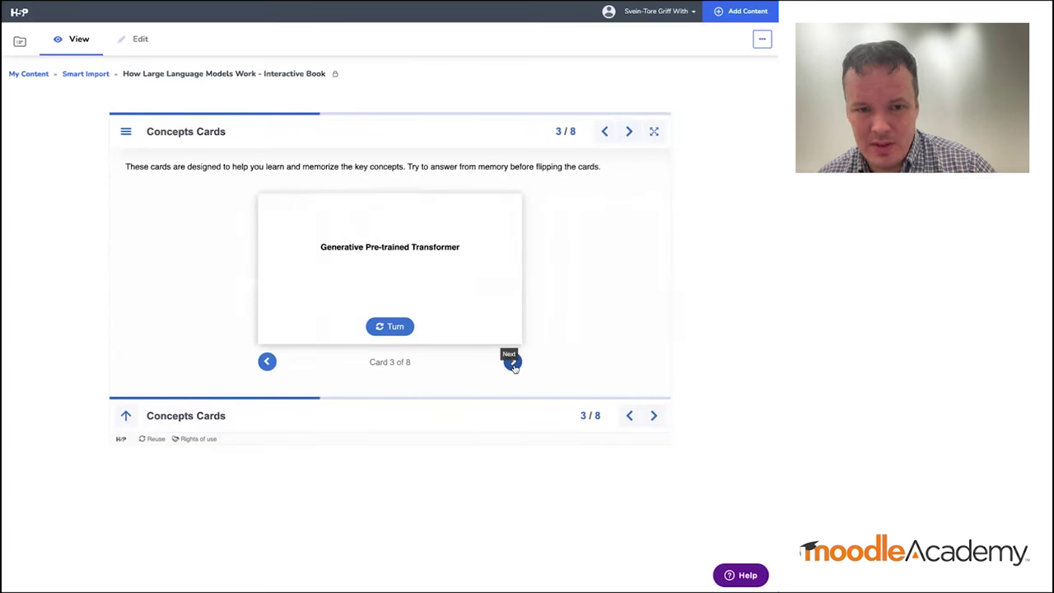
left_click(390, 327)
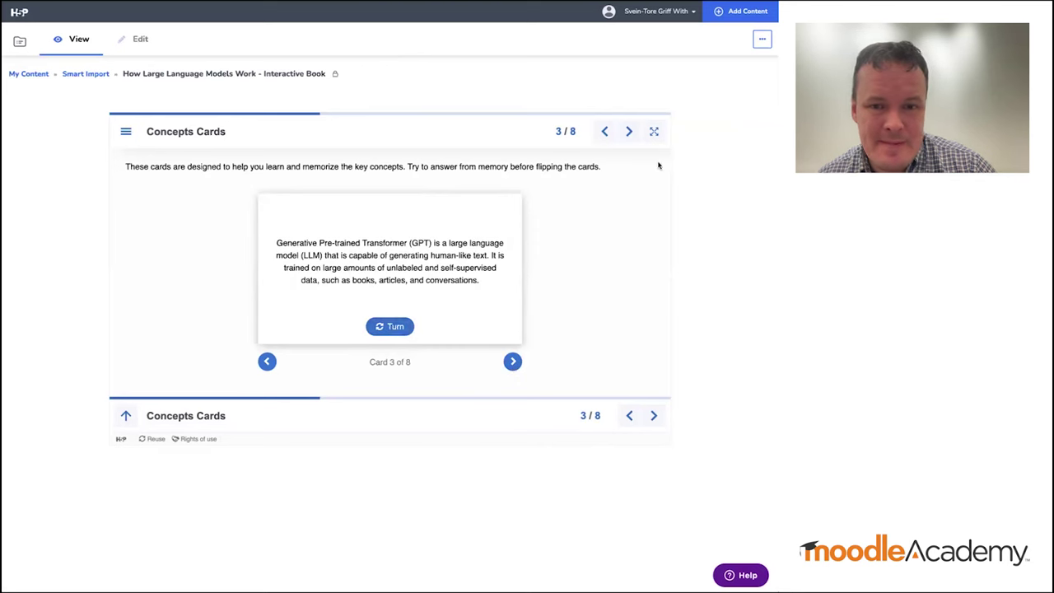
On the Quiz page, go to the third question about words in a one-gigabyte text file, answer 30000 and check it
left_click(629, 132)
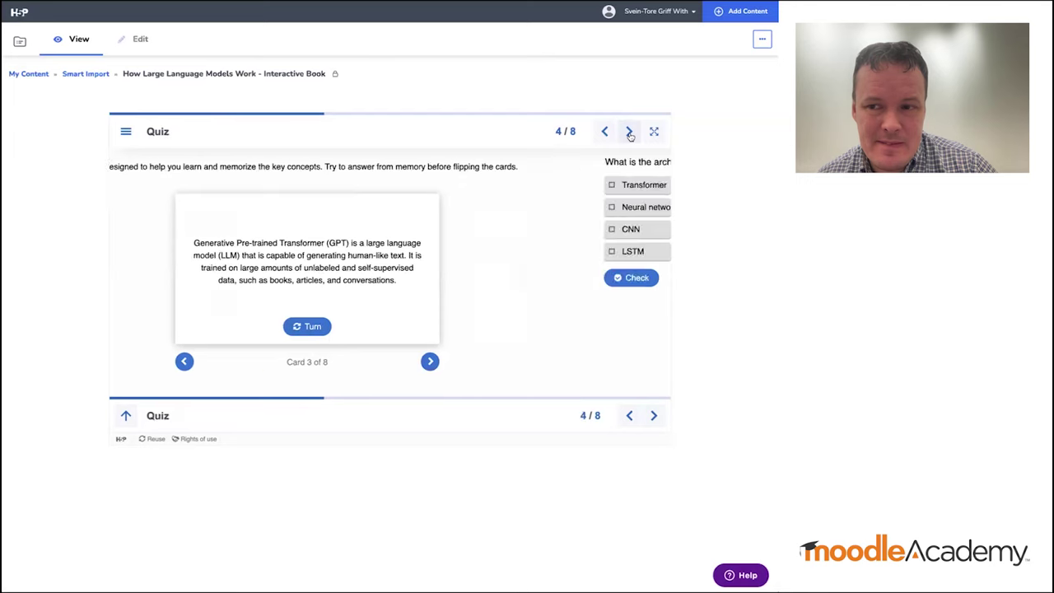
left_click(646, 278)
left_click(646, 224)
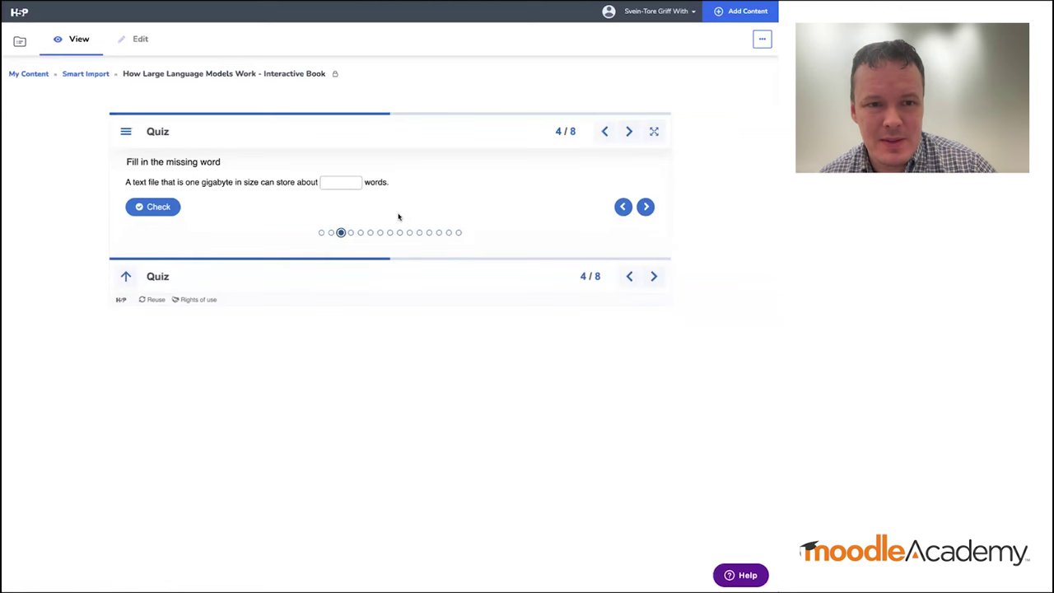
left_click(329, 182)
type("30000")
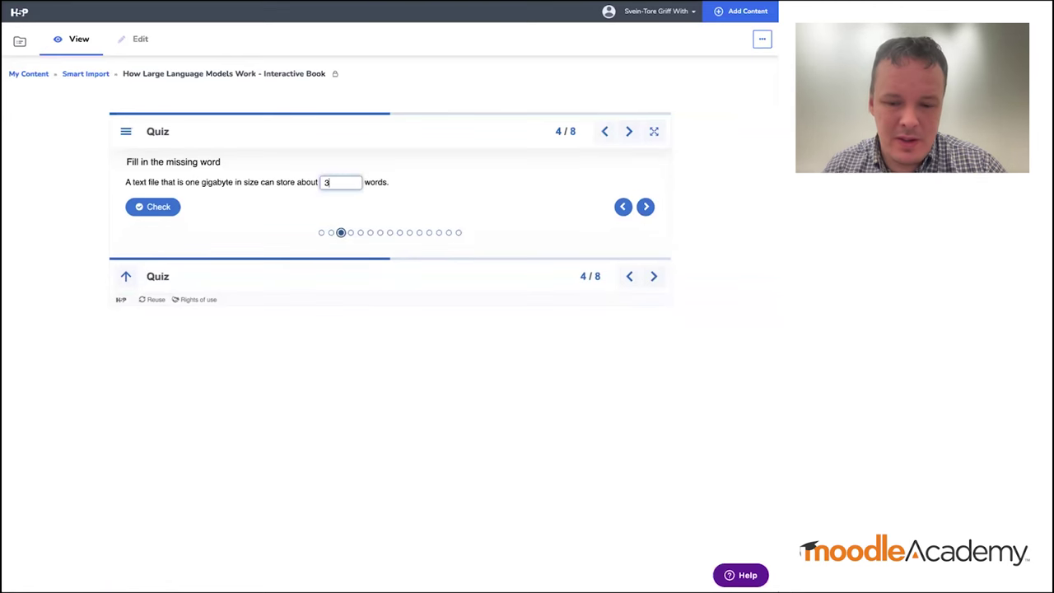
left_click(158, 208)
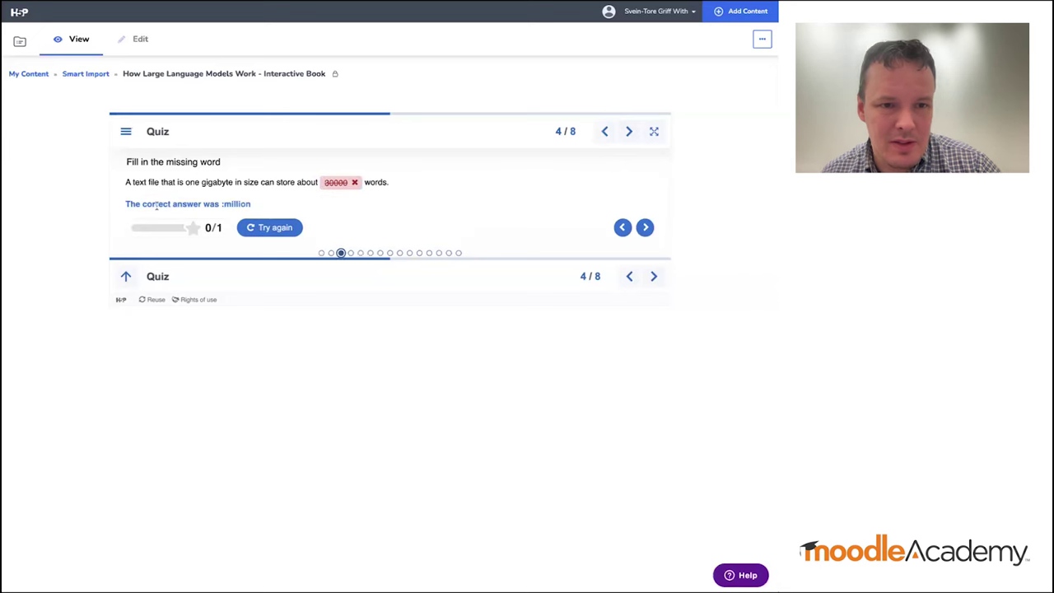
On the Drag the word page, place Generative Pre-trained Transformer in the first blank, check the answer and show the solution
left_click(632, 131)
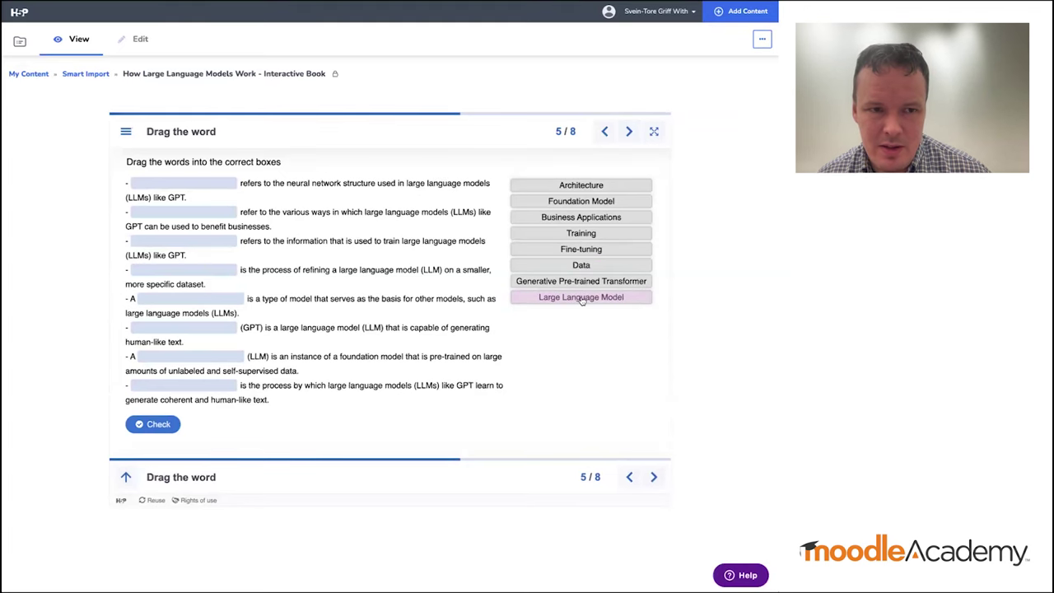
left_click_drag(581, 281, 190, 187)
left_click(162, 380)
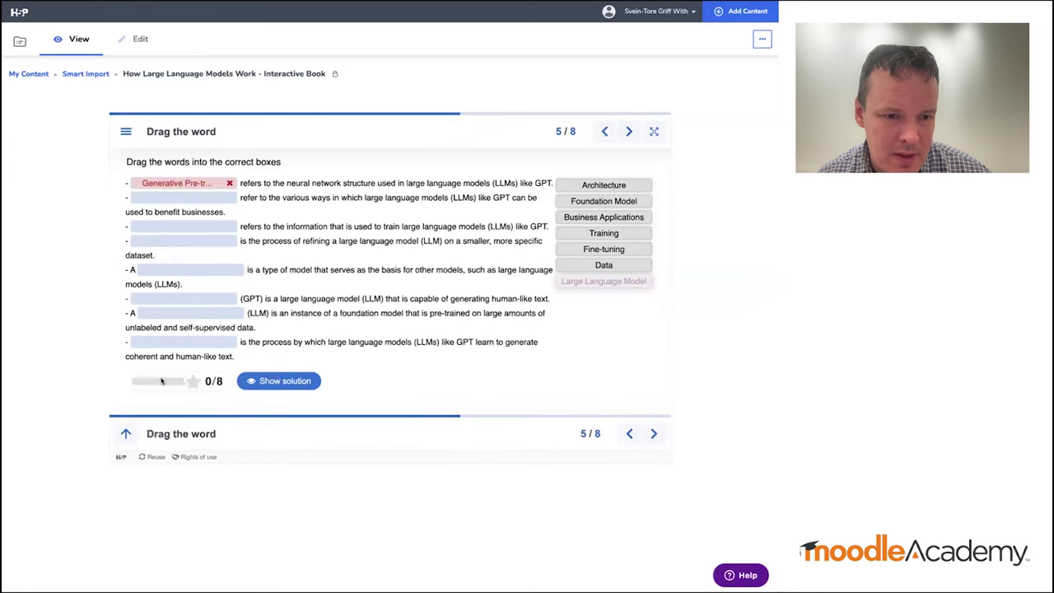
left_click(278, 380)
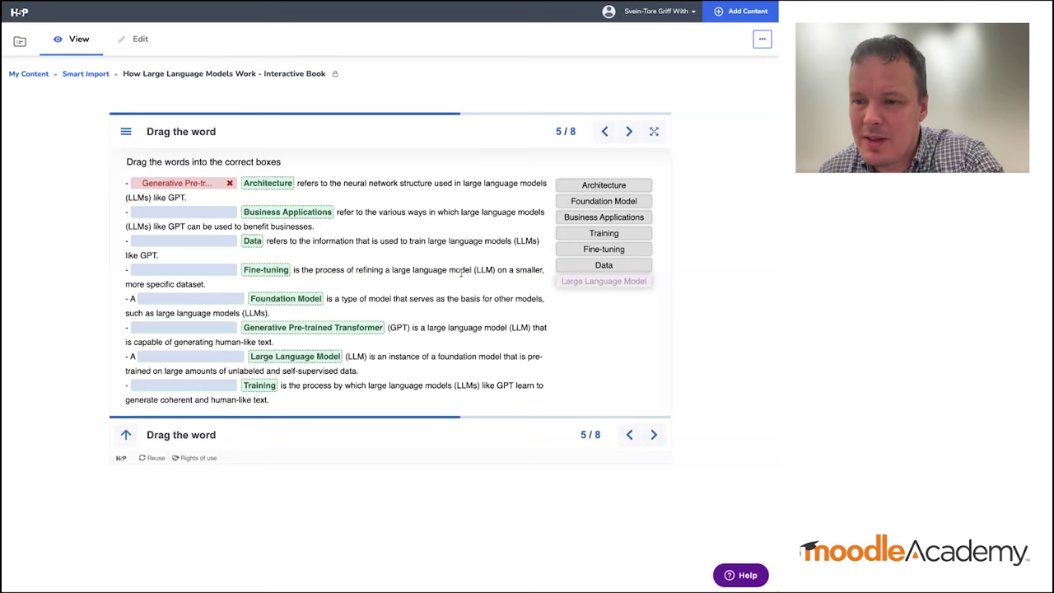
Read the flashcard answer on business applications, view the Keypoints and score summary pages, and return to the Flashcards page
left_click(631, 132)
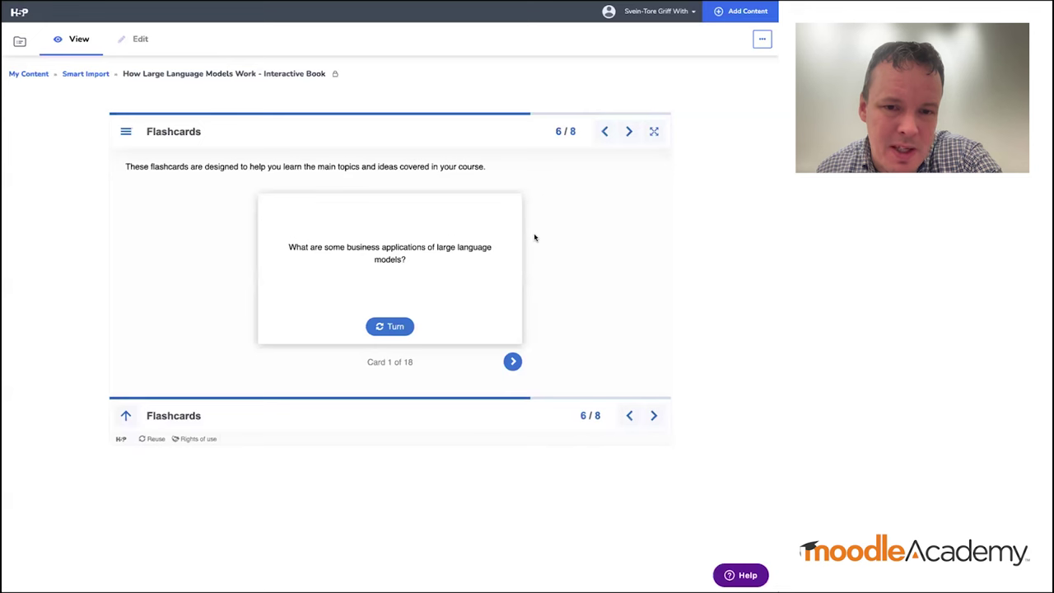
left_click(395, 328)
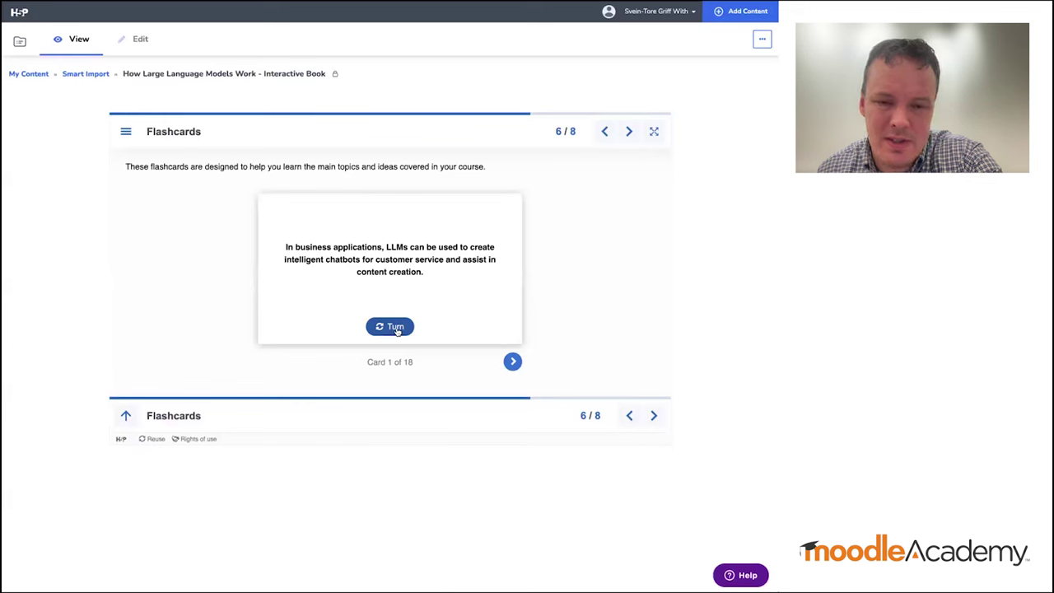
left_click(629, 133)
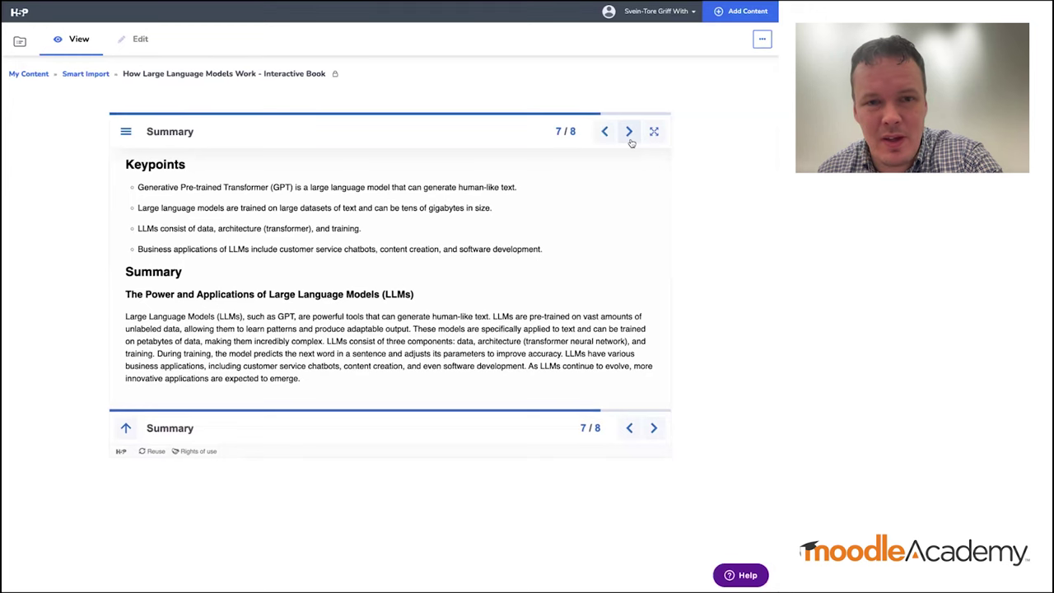
left_click(629, 134)
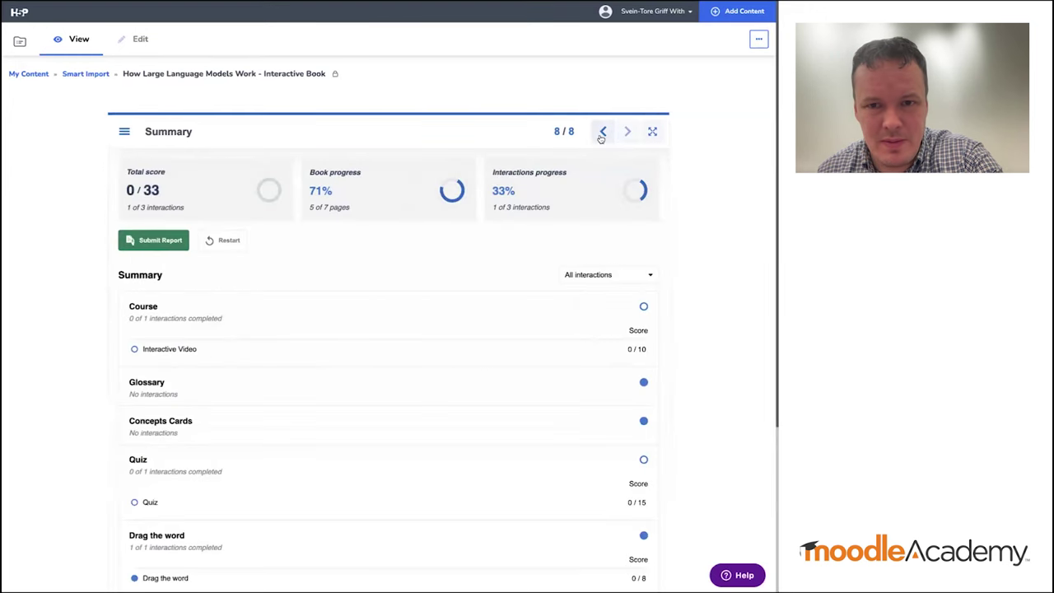
left_click(602, 134)
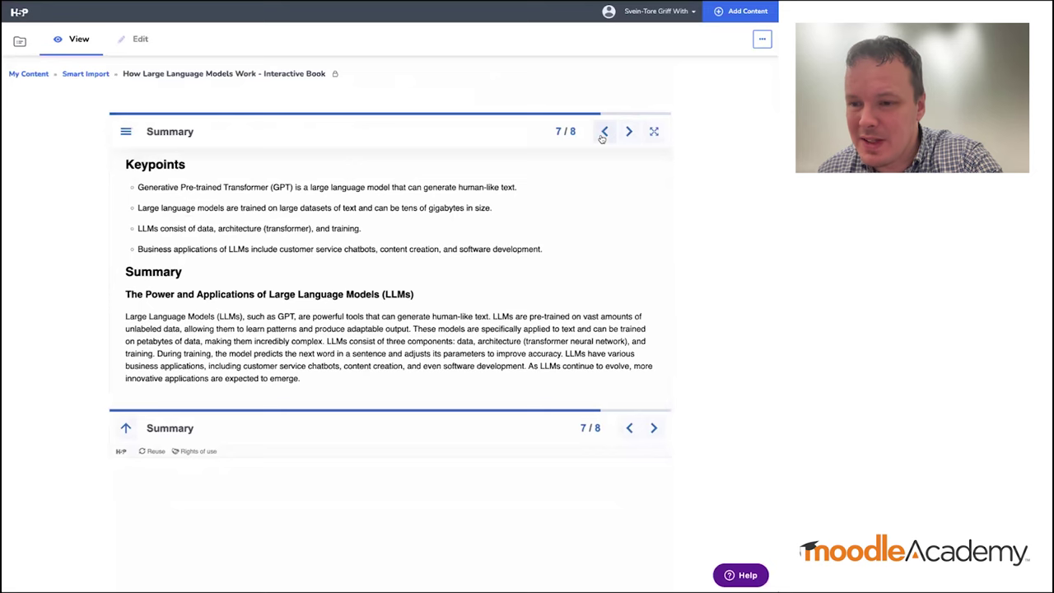
left_click(602, 133)
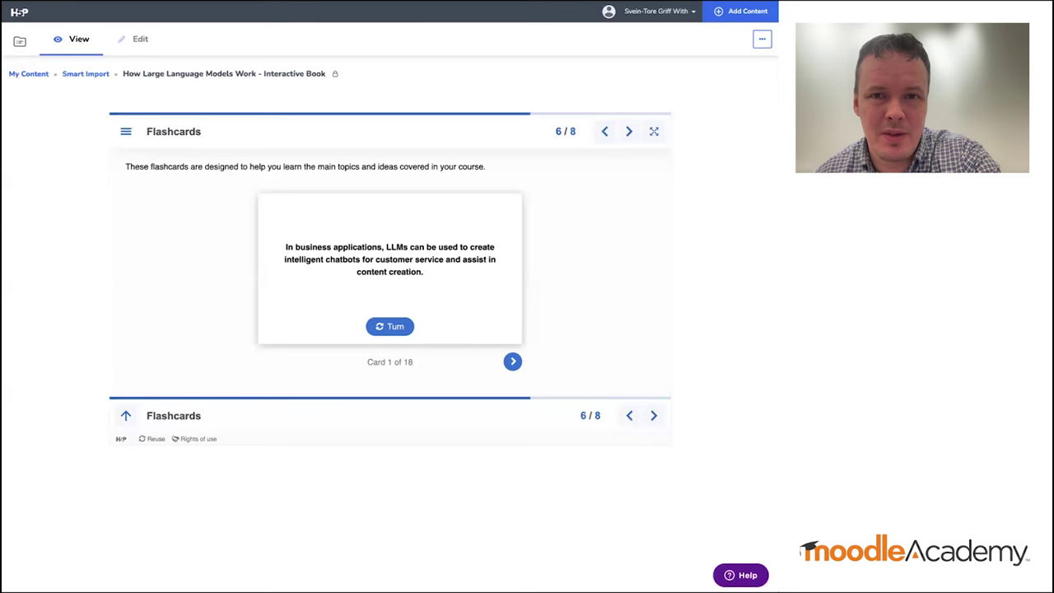
Search Google for "wikipedia" in a new browser tab and open the Wikipedia home page
key("ctrl+t")
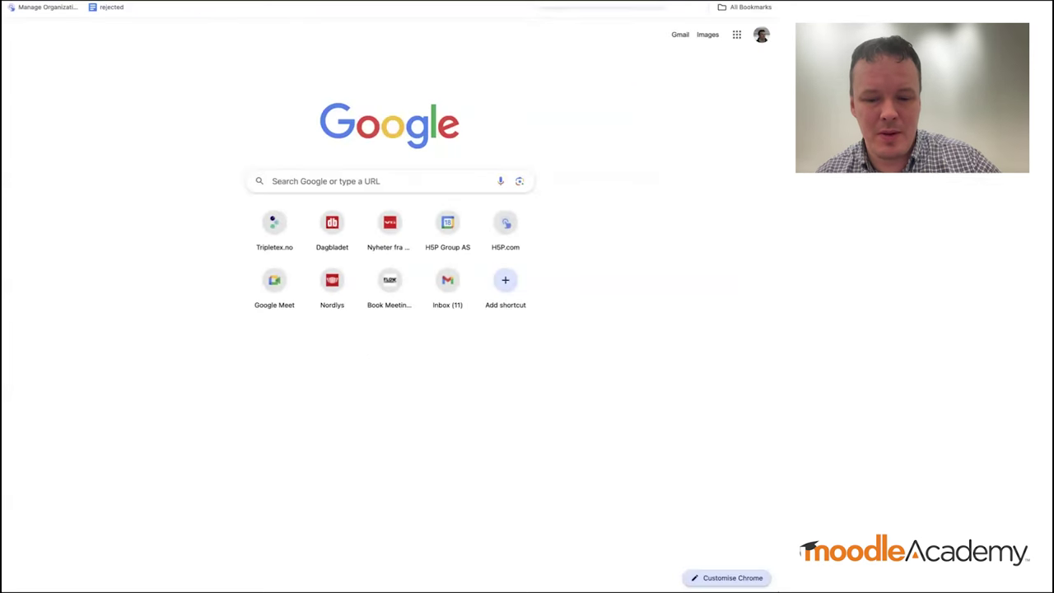
type("wikipedia")
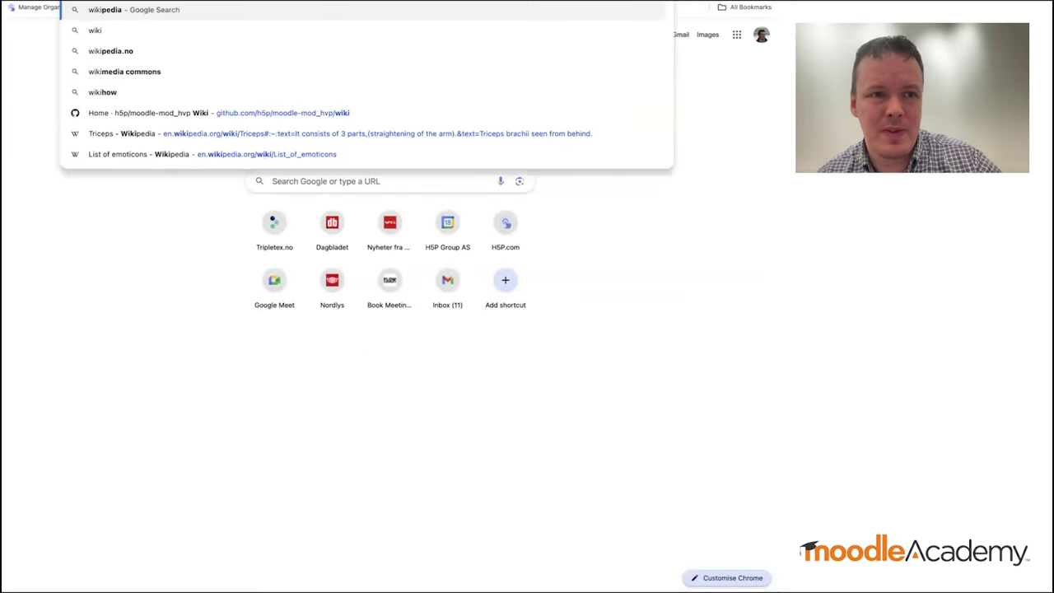
key("Return")
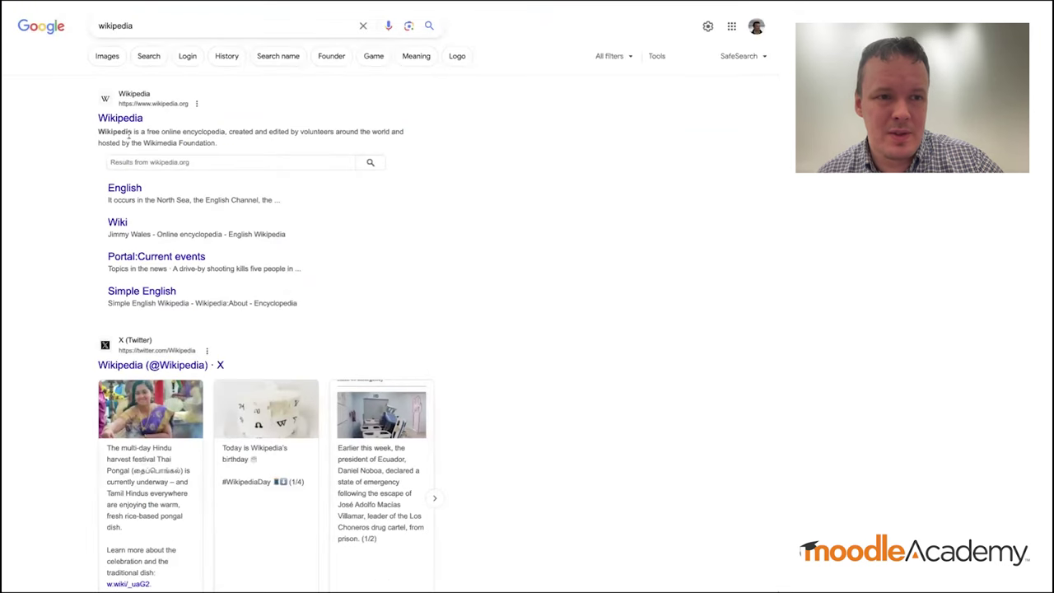
left_click(124, 123)
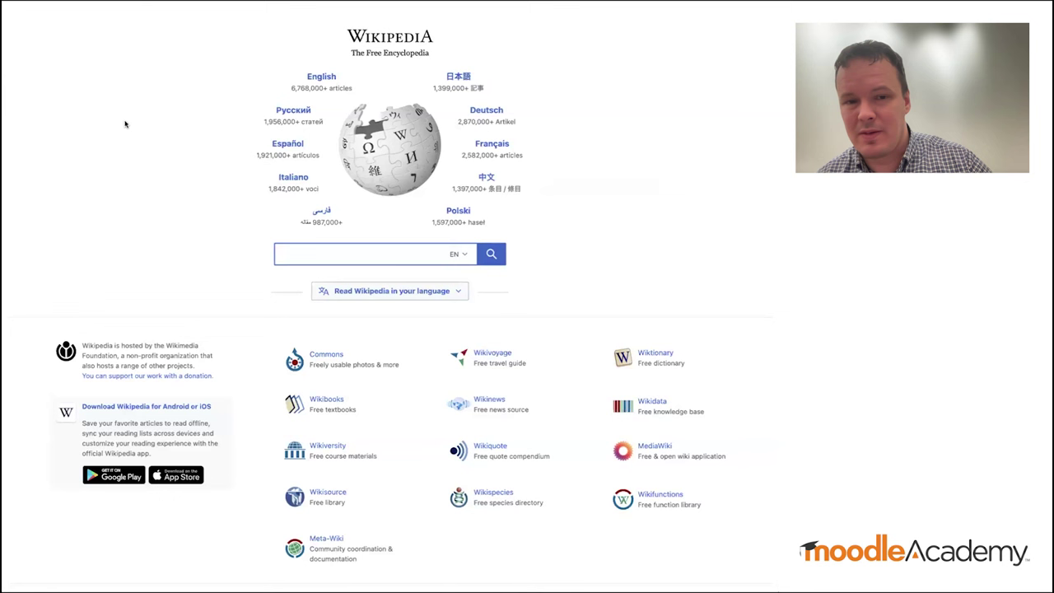
Open Wikipedia's Blueberry article and copy its text from the introduction through the Origin and history of cultivation section
type("blueb")
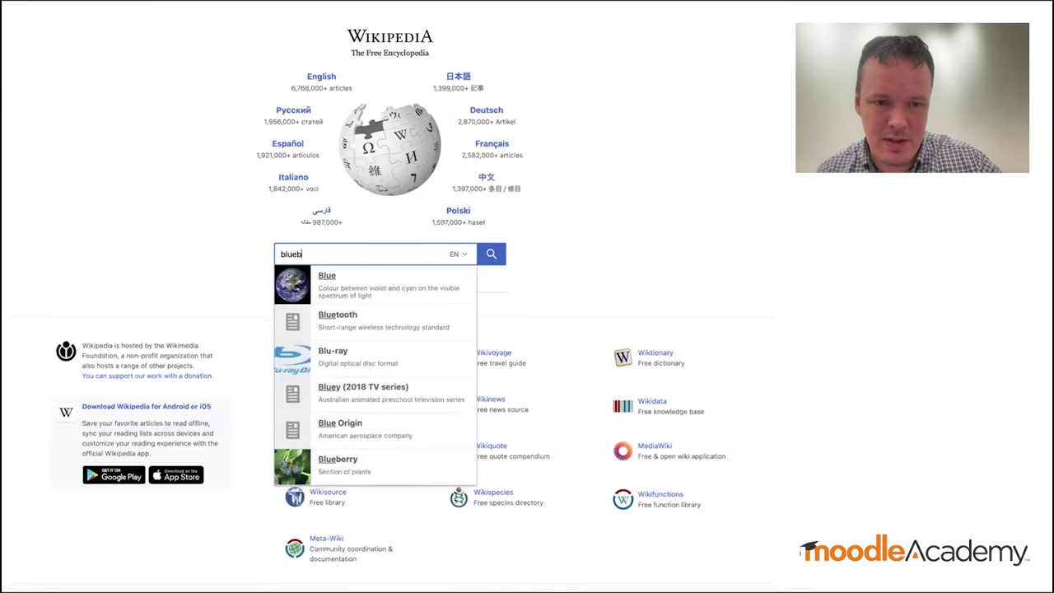
type("erry")
key("Down")
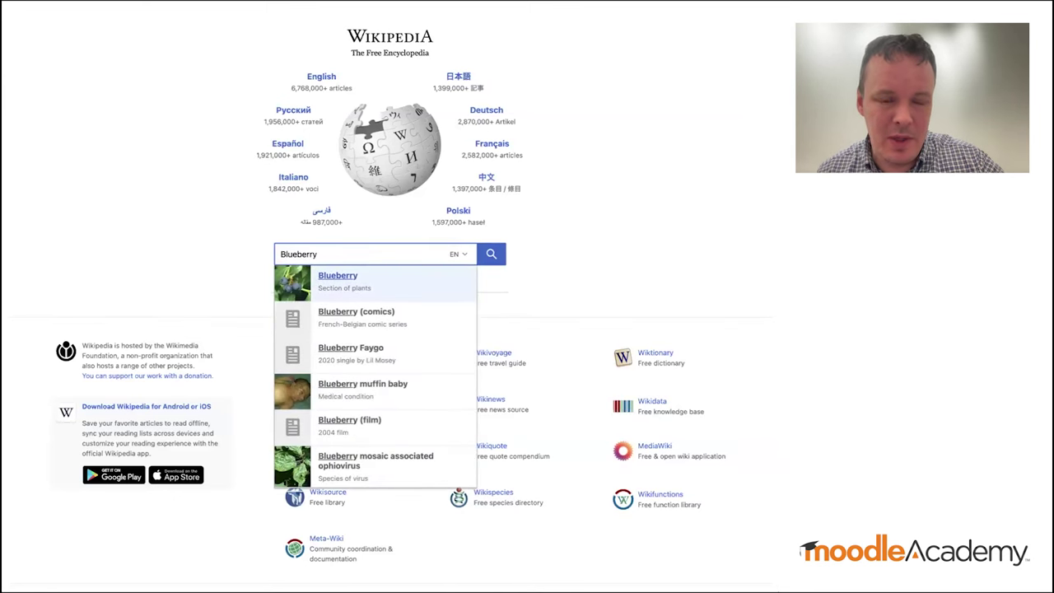
key("Return")
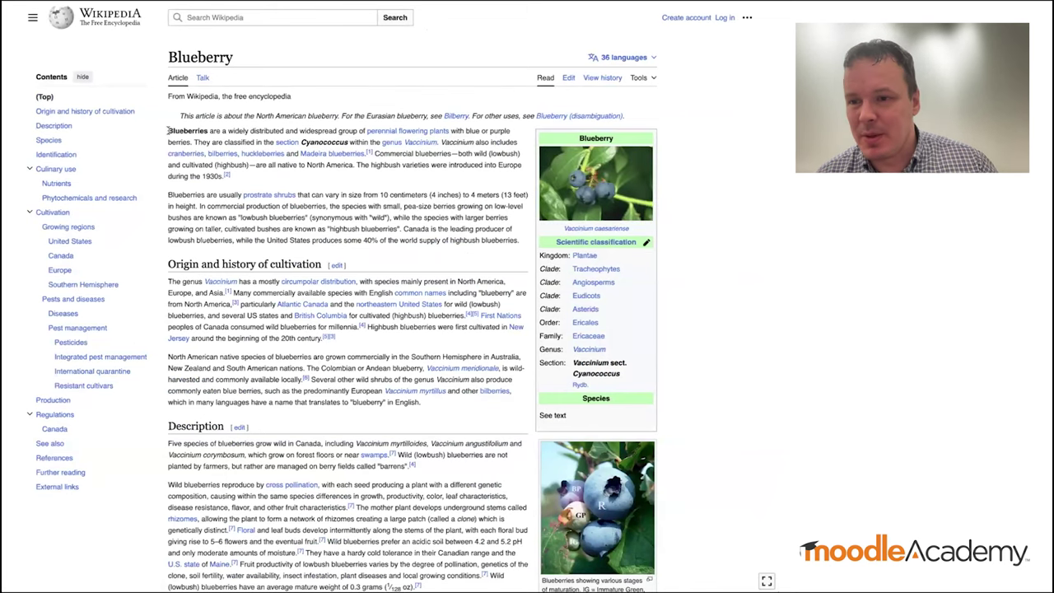
left_click_drag(168, 131, 435, 403)
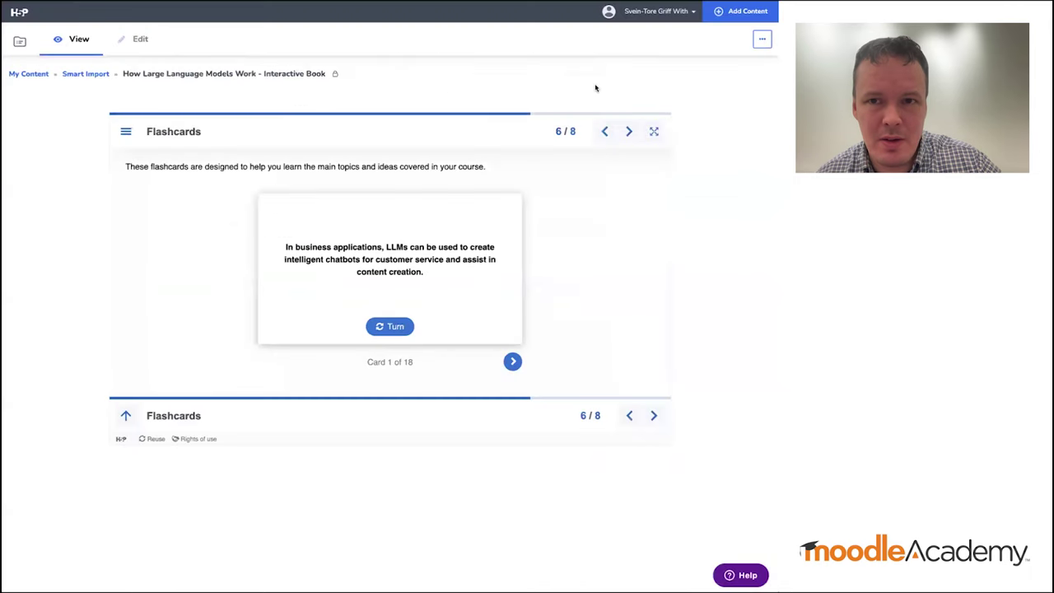
Create a Smart Import from the copied Wikipedia text with the title Blueberry and submit it
left_click(20, 41)
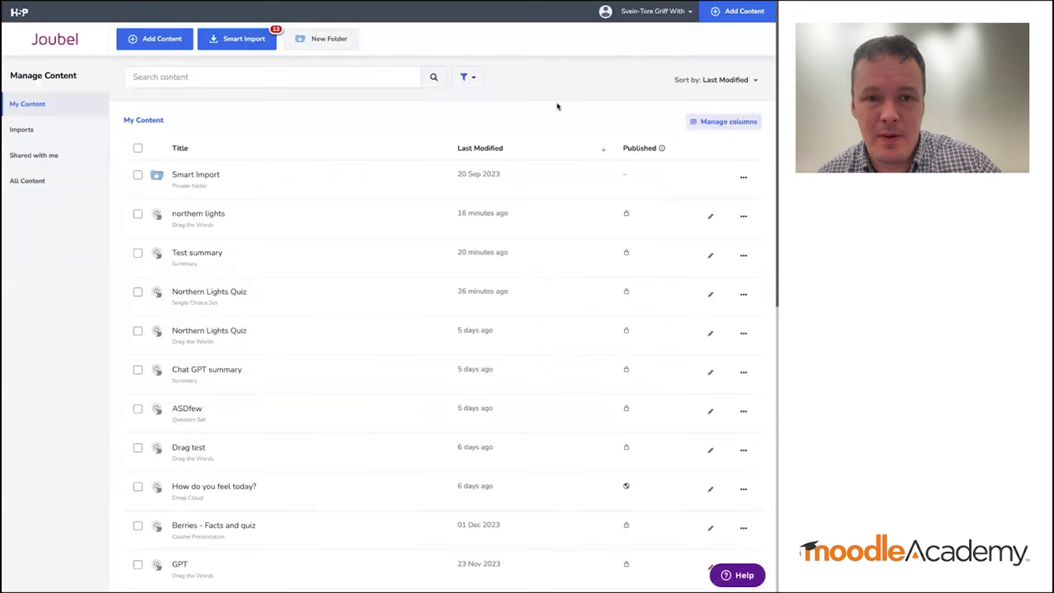
left_click(247, 43)
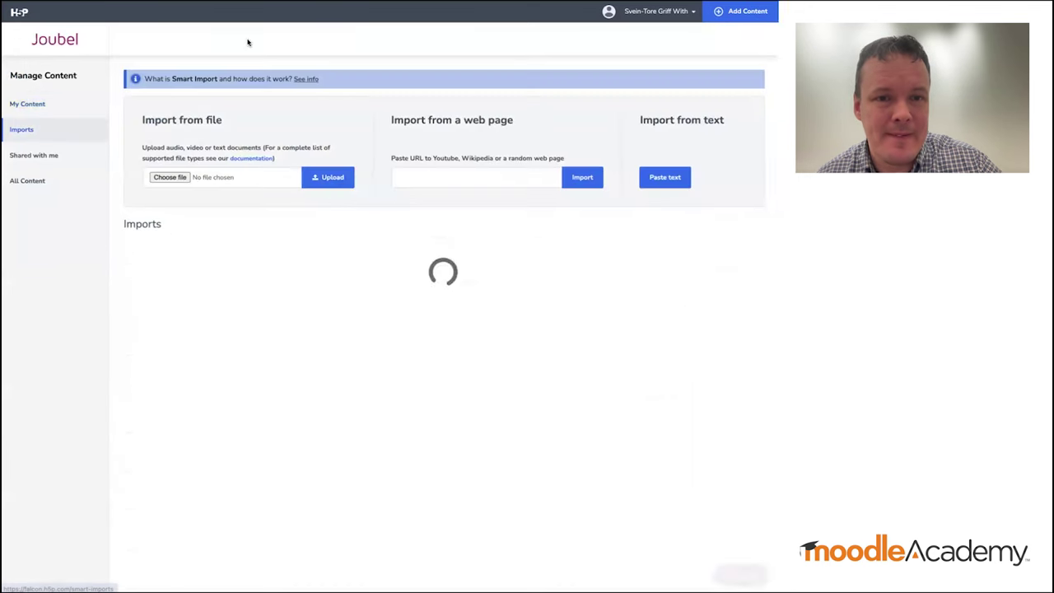
left_click(647, 177)
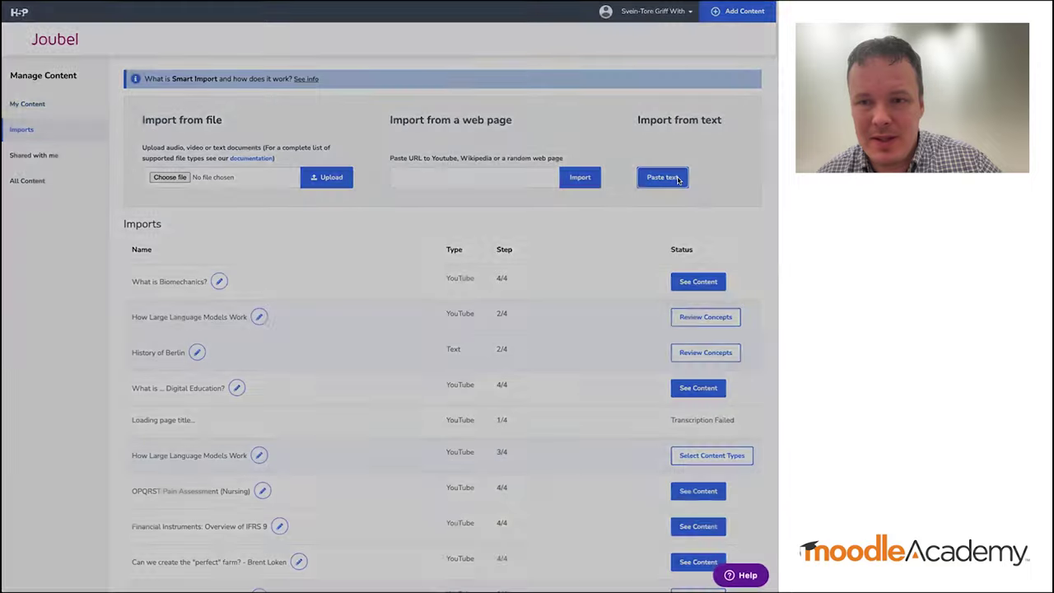
left_click(369, 215)
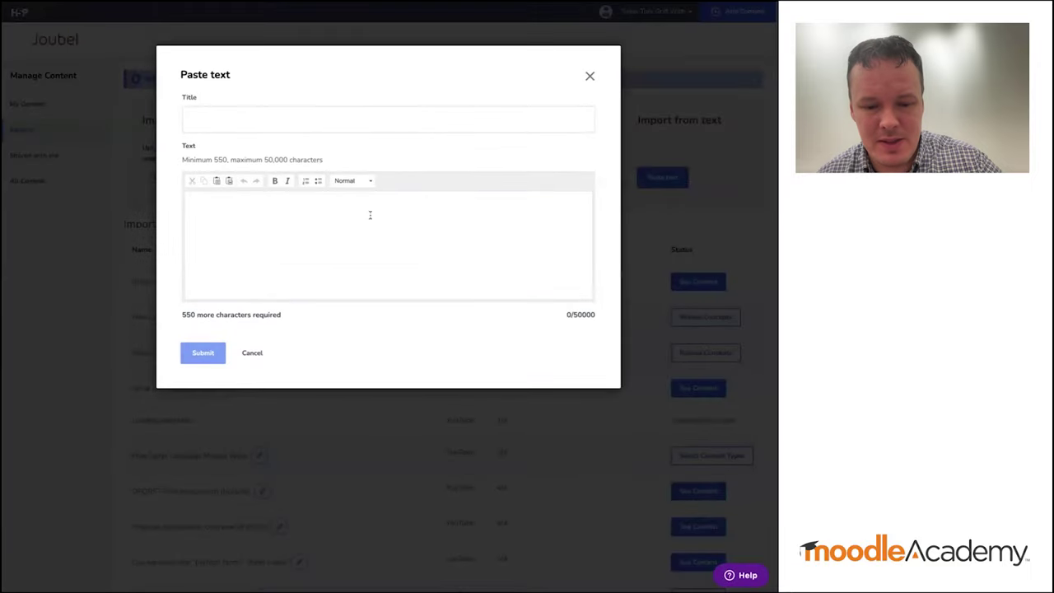
key("ctrl+v")
left_click(328, 117)
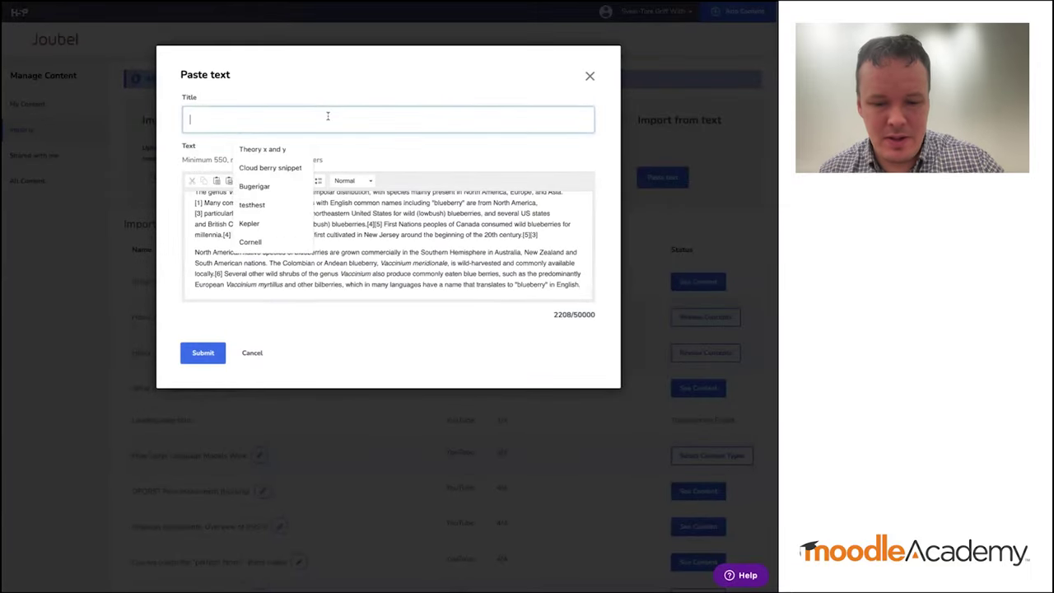
type("Blueberry")
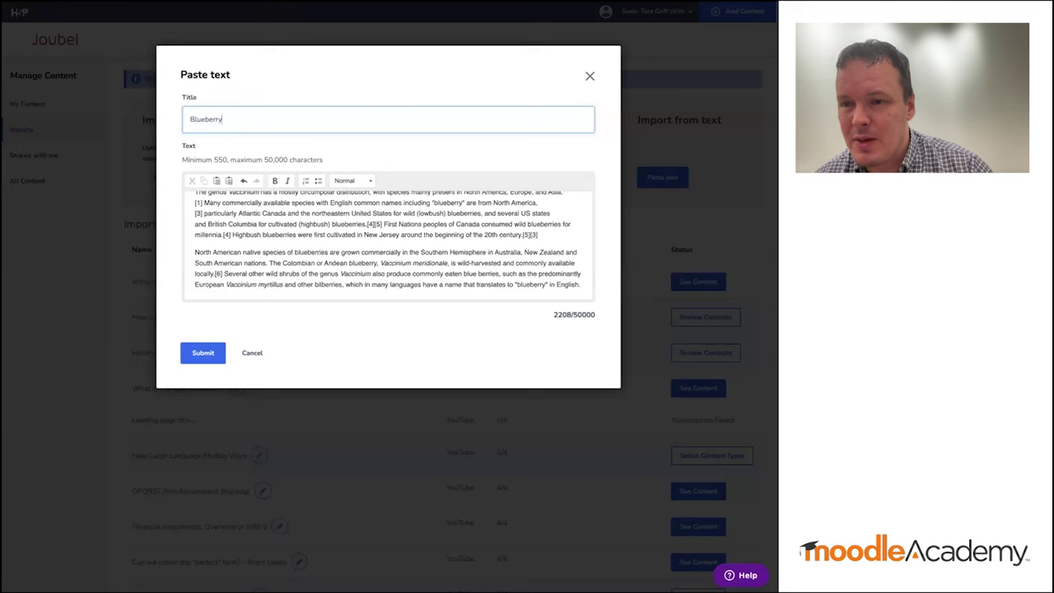
left_click(193, 355)
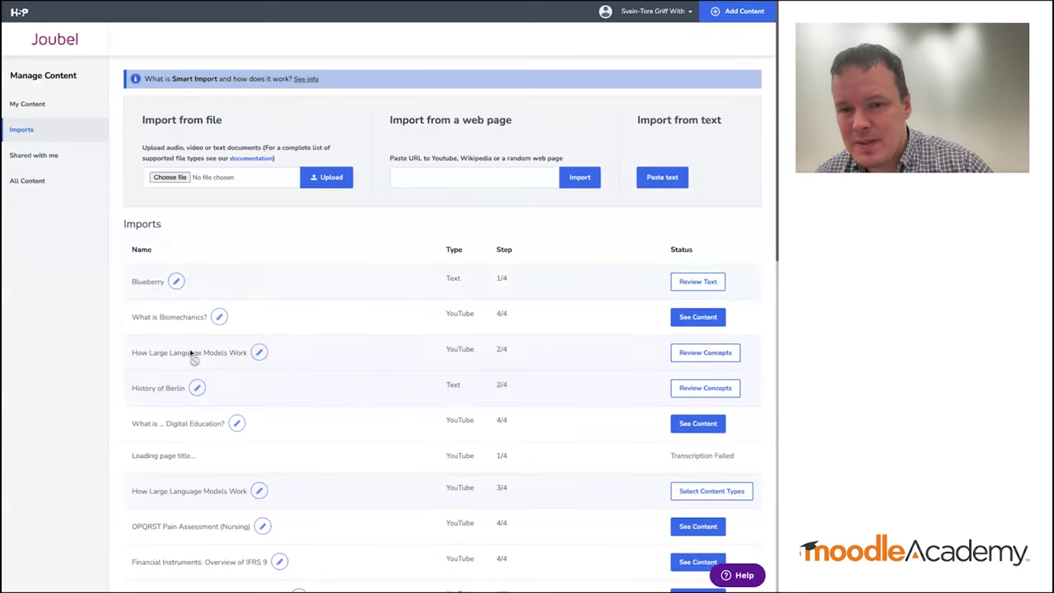
Approve the Blueberry import's text as it is, review its concepts and continue with all of them selected
left_click(691, 282)
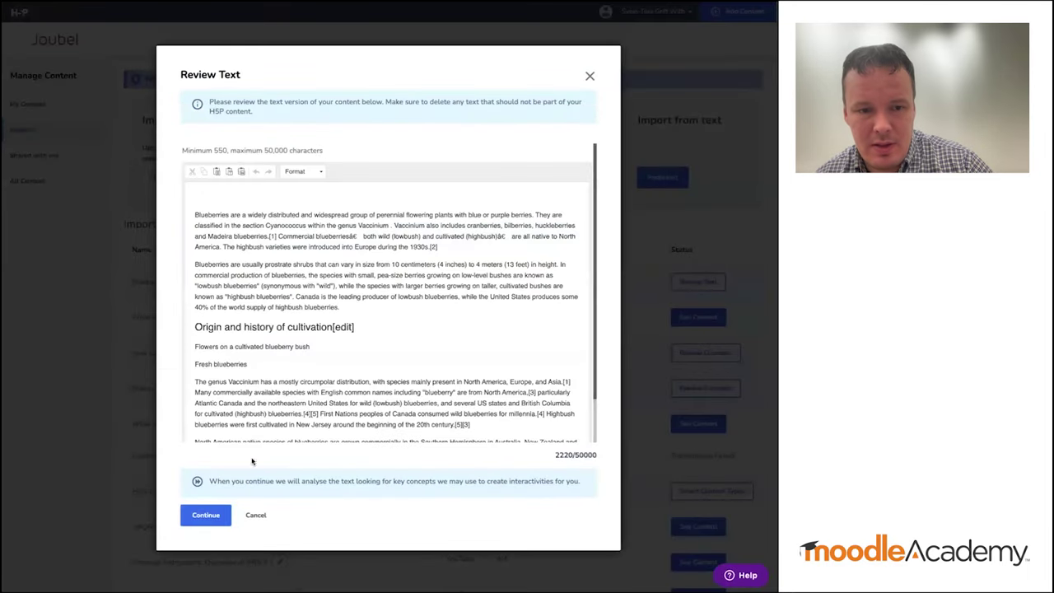
left_click(216, 515)
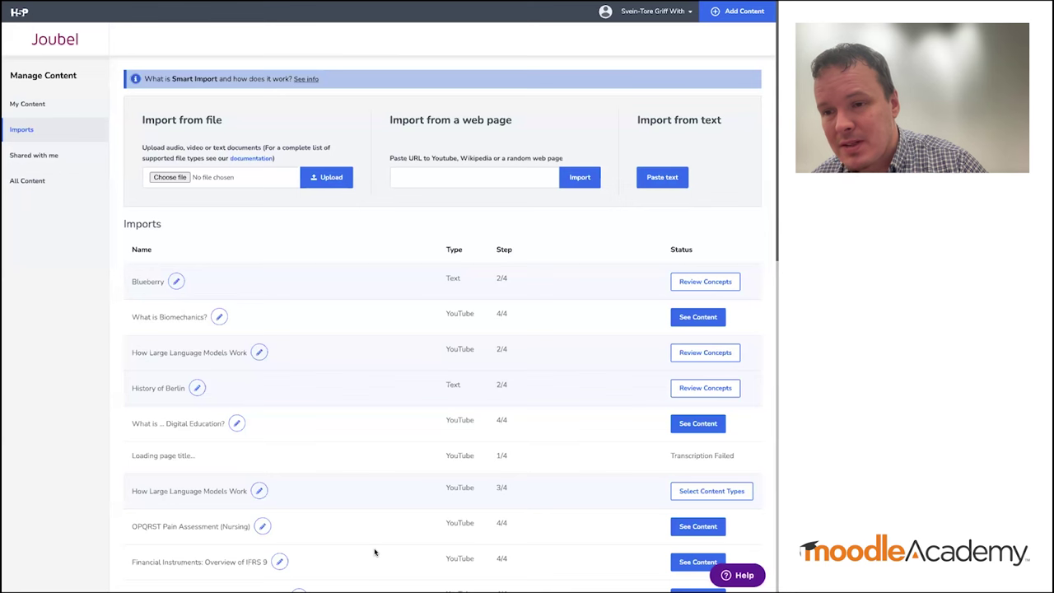
left_click(703, 283)
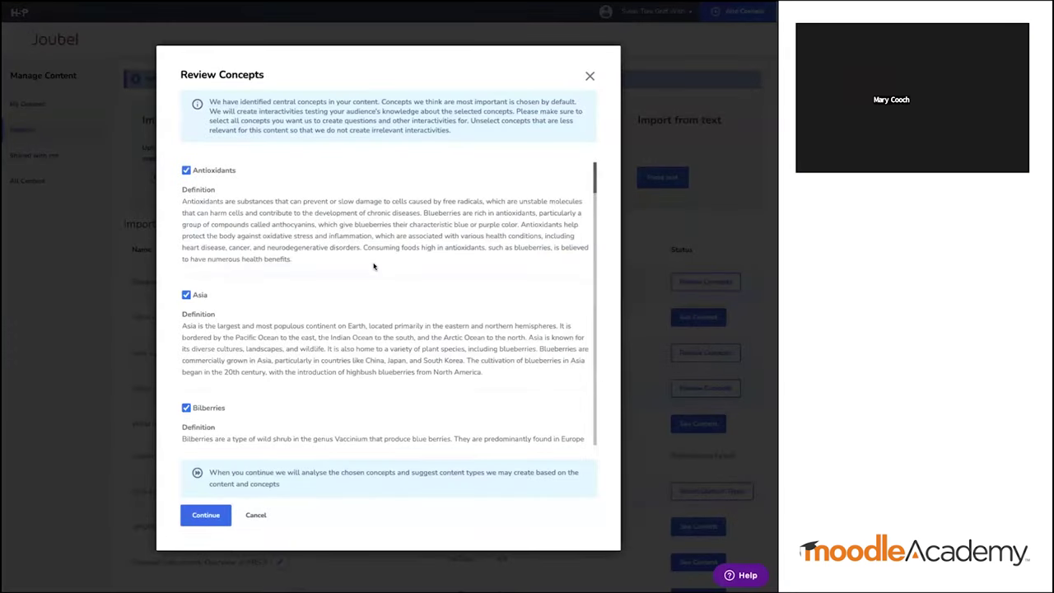
scroll(374, 266, "down", 8)
scroll(374, 266, "down", 15)
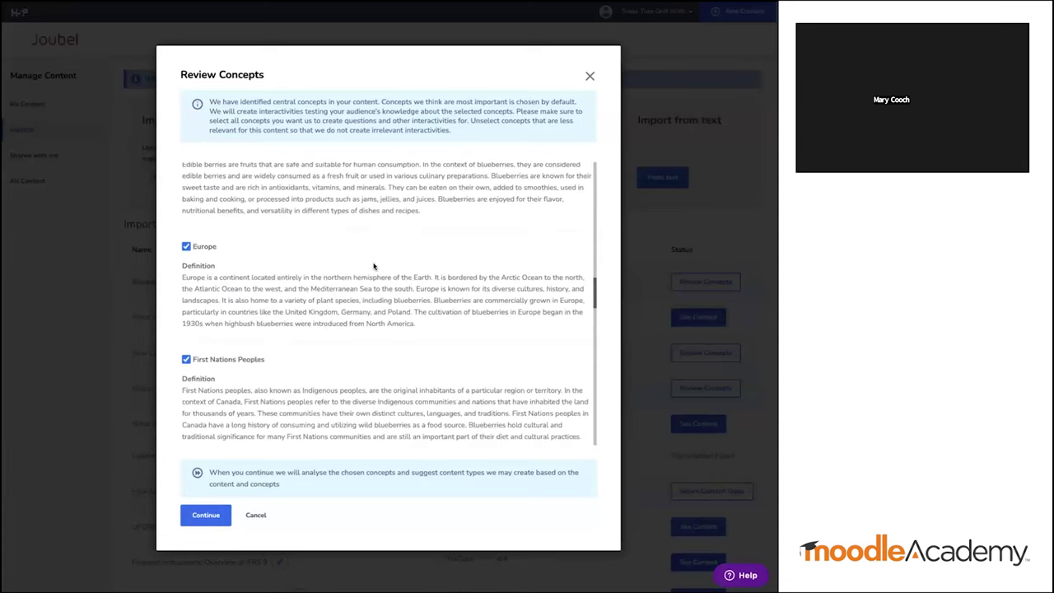
scroll(374, 262, "down", 3)
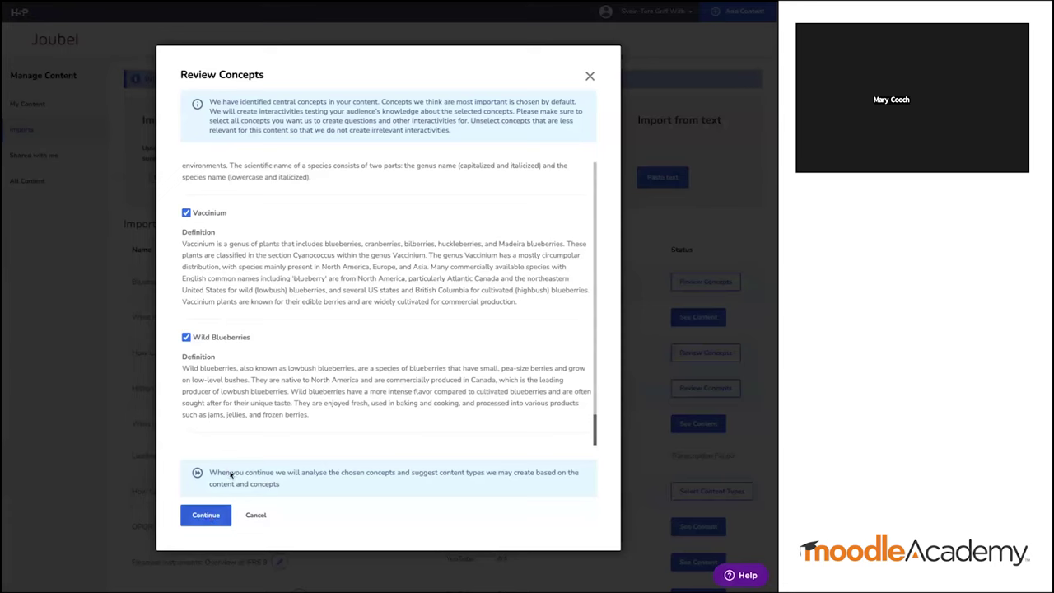
scroll(295, 369, "up", 12)
scroll(309, 347, "up", 1)
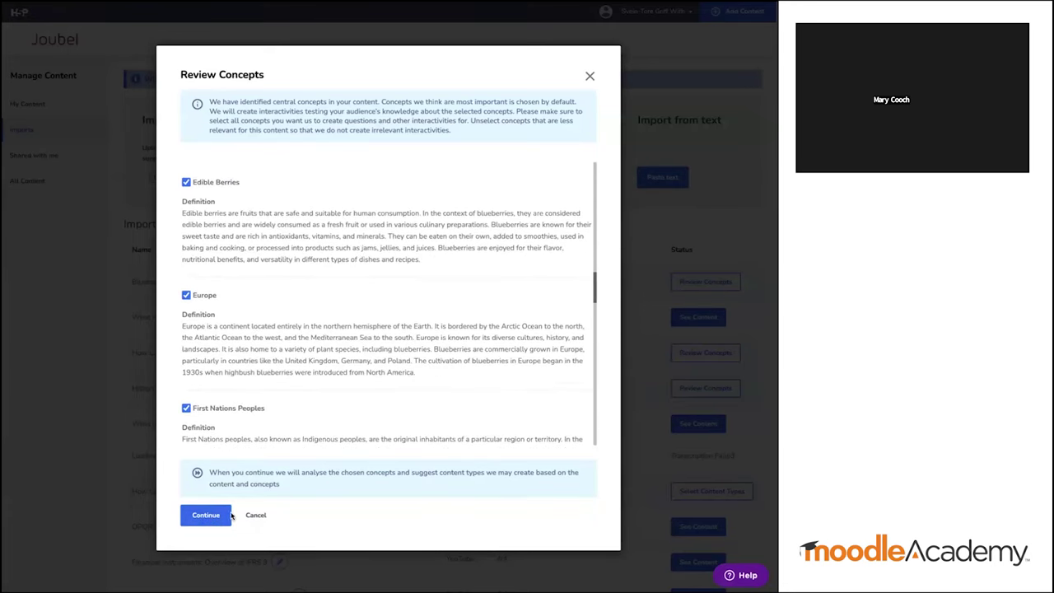
left_click(218, 520)
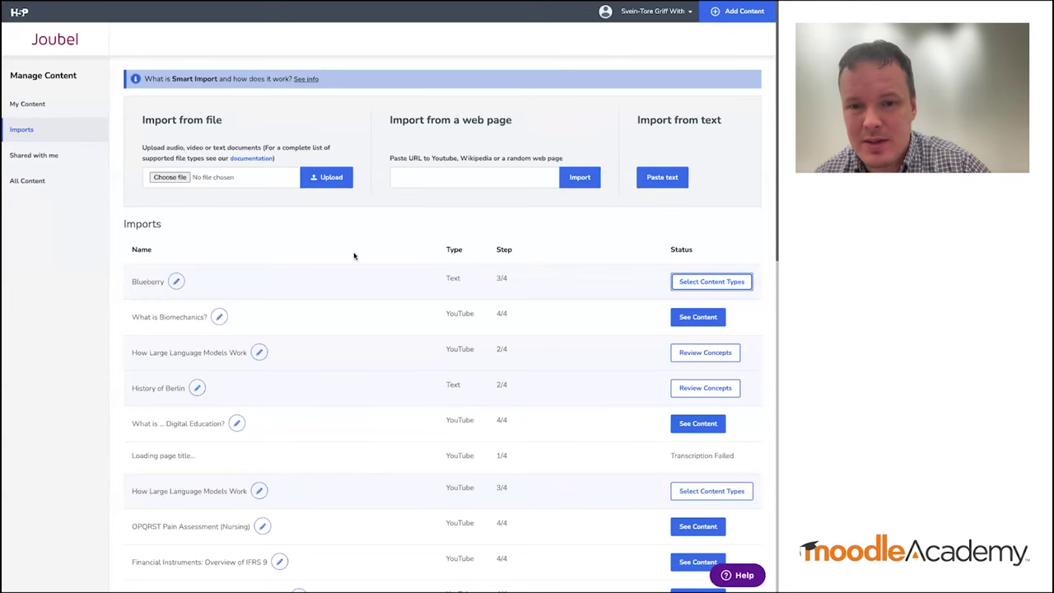
Generate an Interactive Book, Crosswords and Dialog Cards (Contextual) from the Blueberry import
left_click(719, 281)
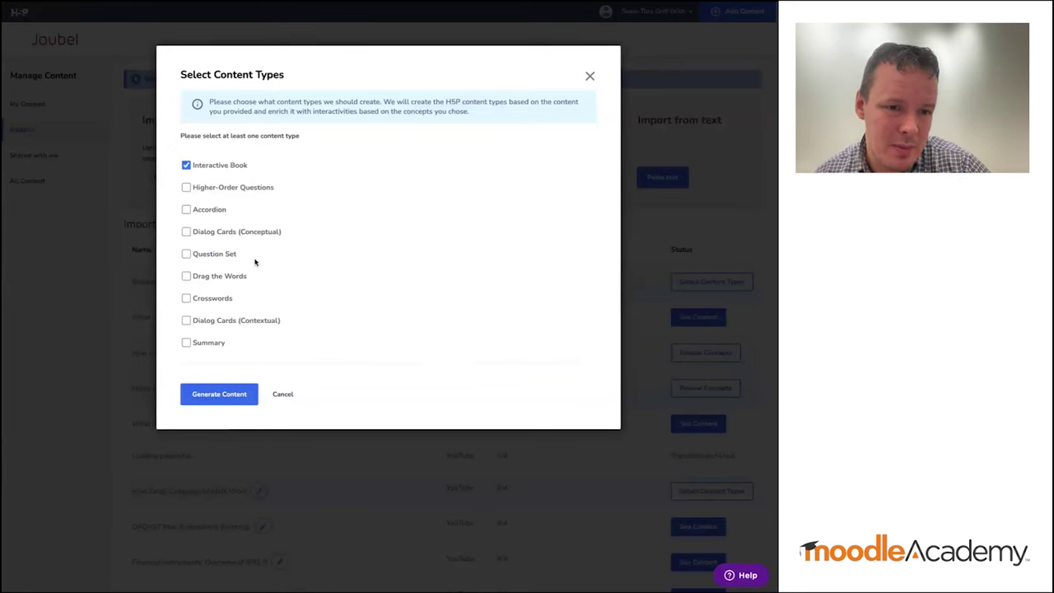
left_click(211, 301)
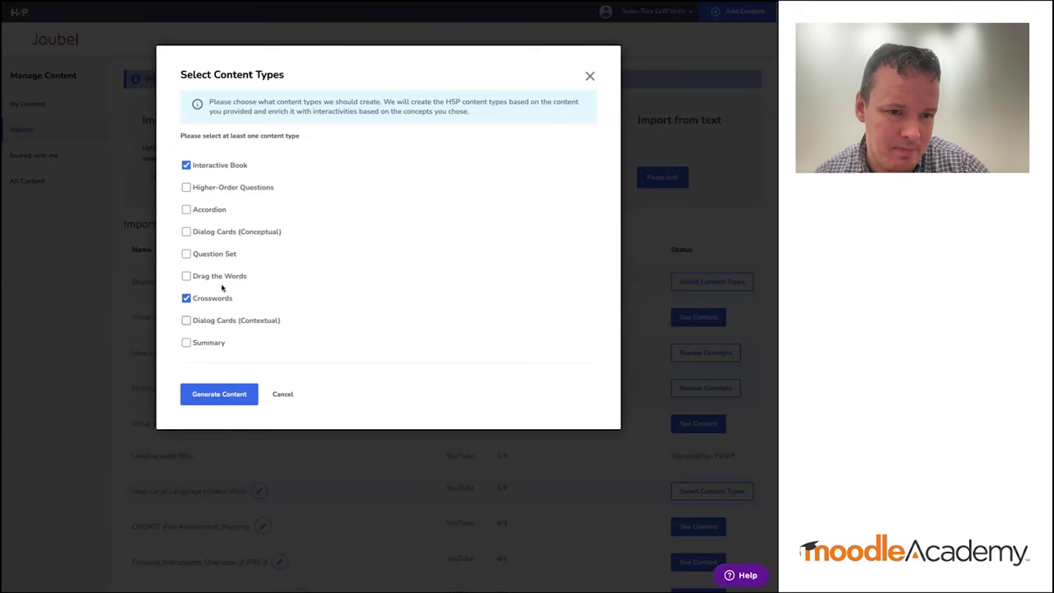
left_click(220, 323)
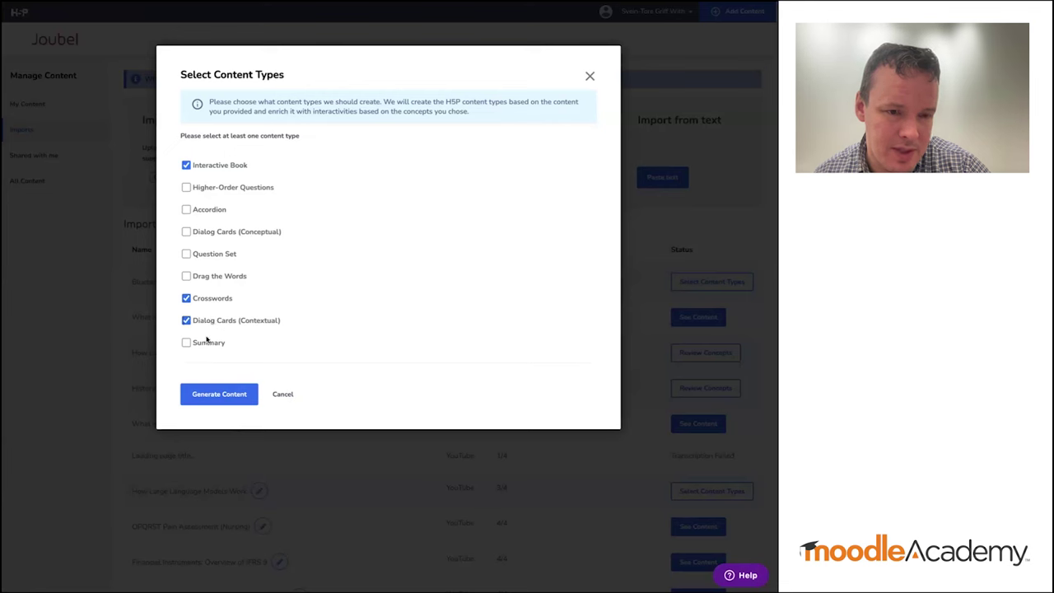
left_click(236, 399)
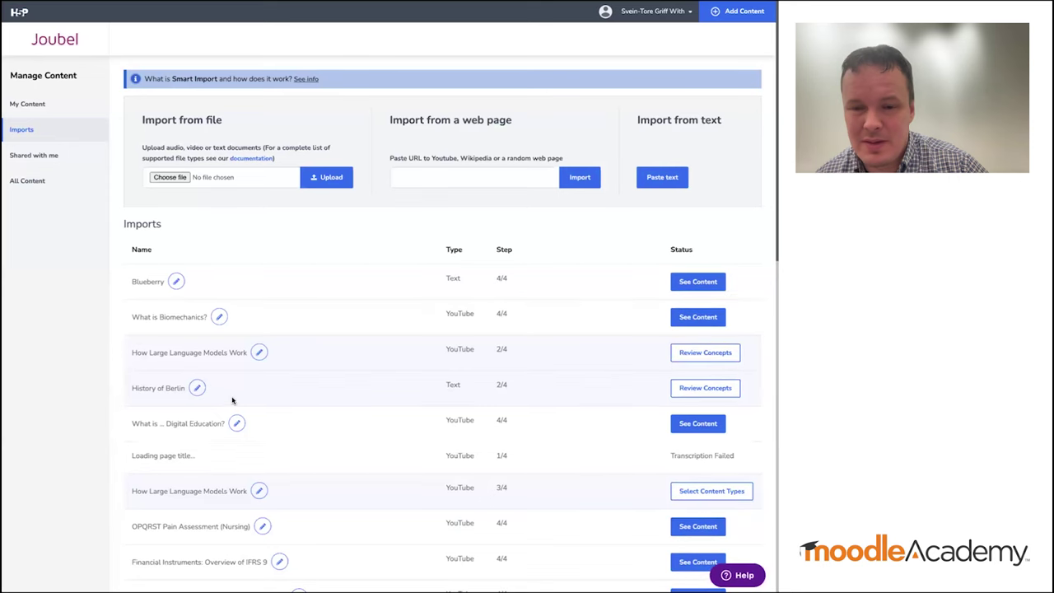
Open the generated Blueberry crossword, show its solution and review the answers against the clues
left_click(690, 284)
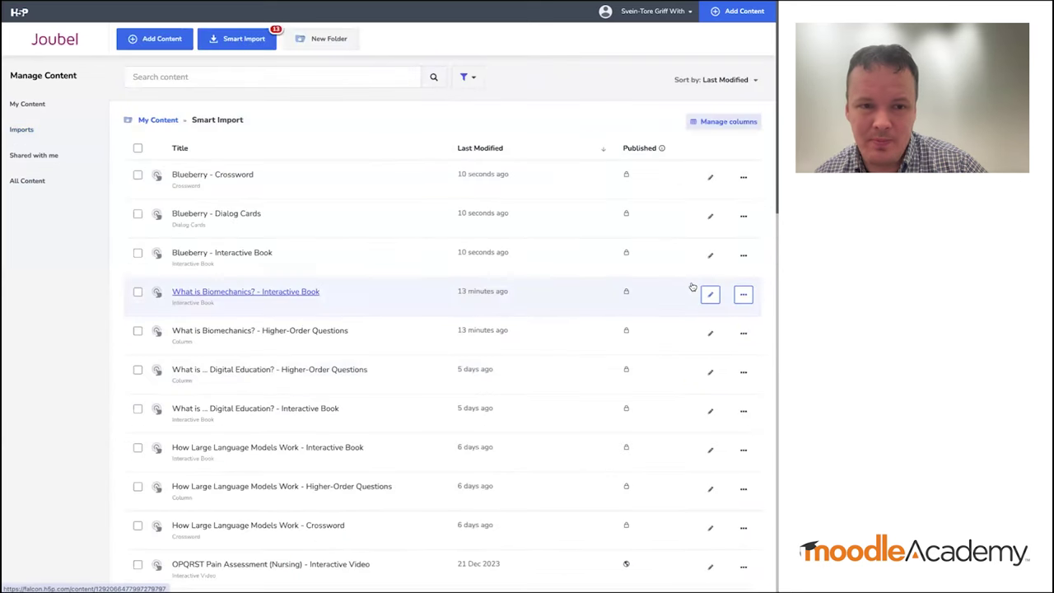
left_click(241, 178)
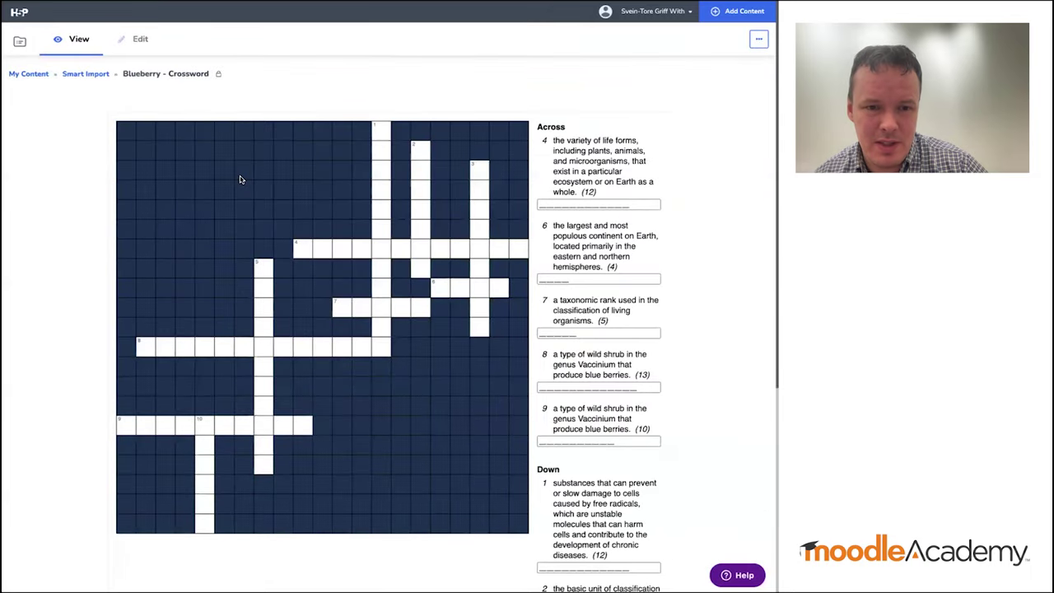
scroll(535, 315, "down", 5)
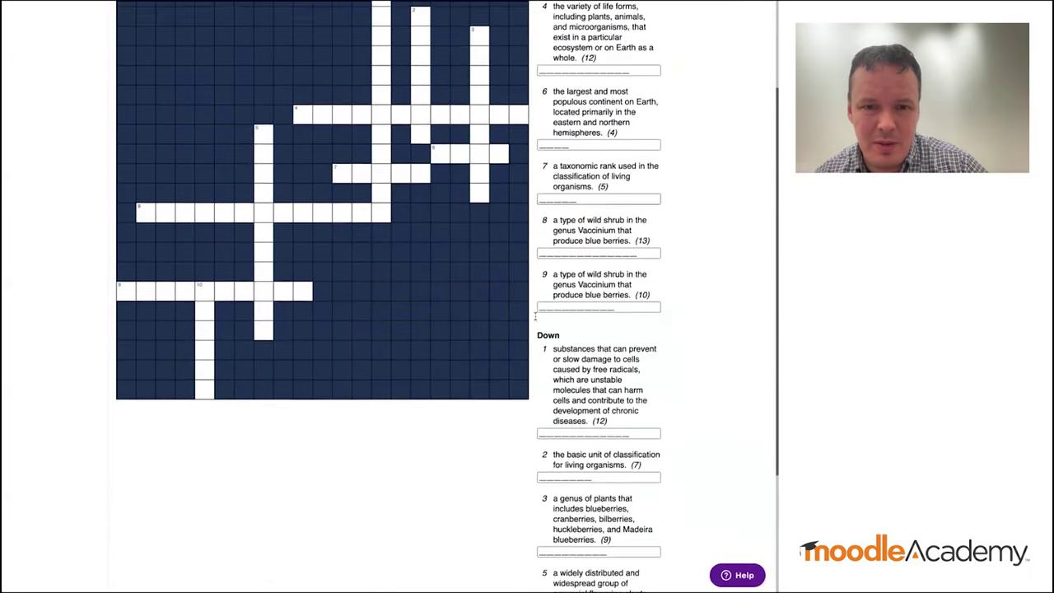
scroll(549, 331, "down", 3)
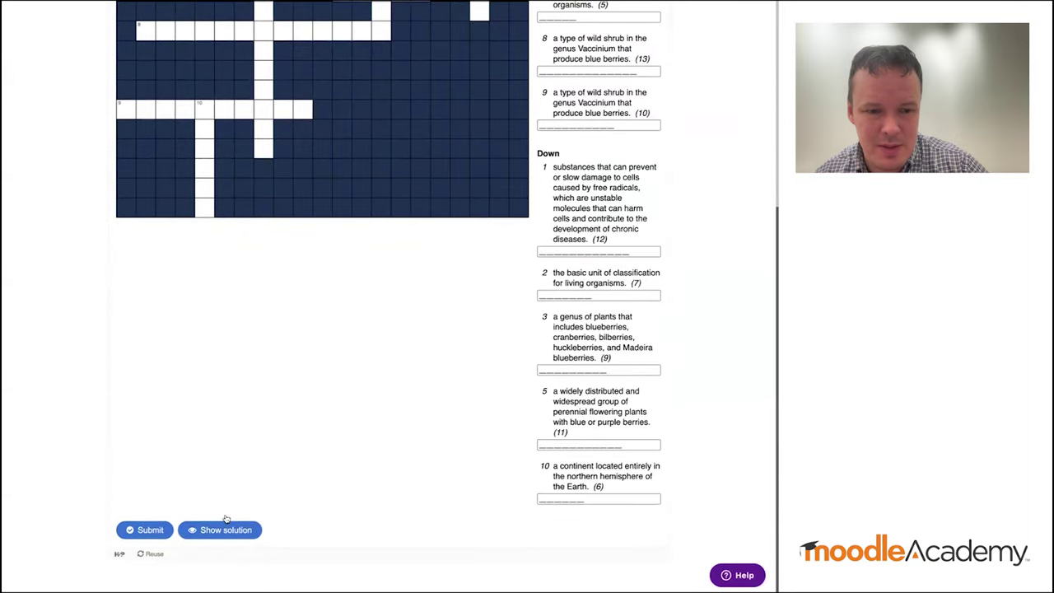
left_click(224, 528)
scroll(301, 435, "up", 5)
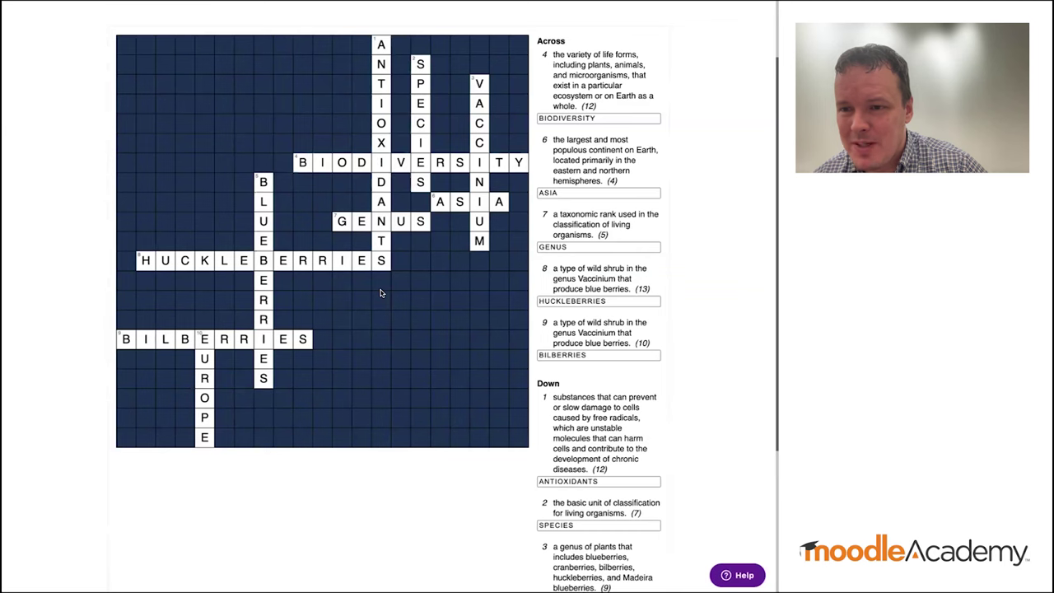
scroll(381, 293, "down", 5)
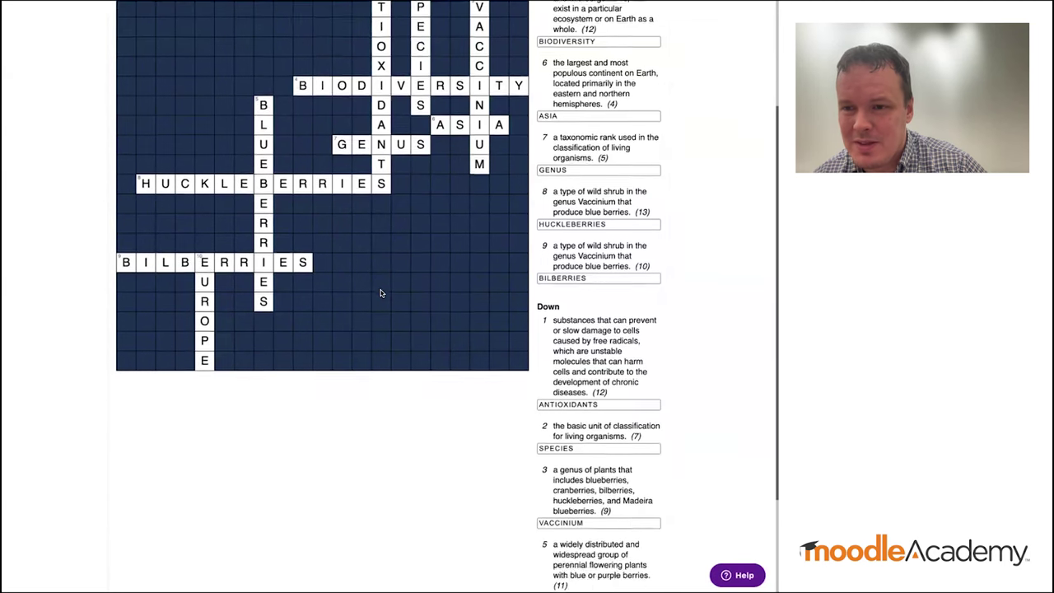
scroll(381, 293, "up", 7)
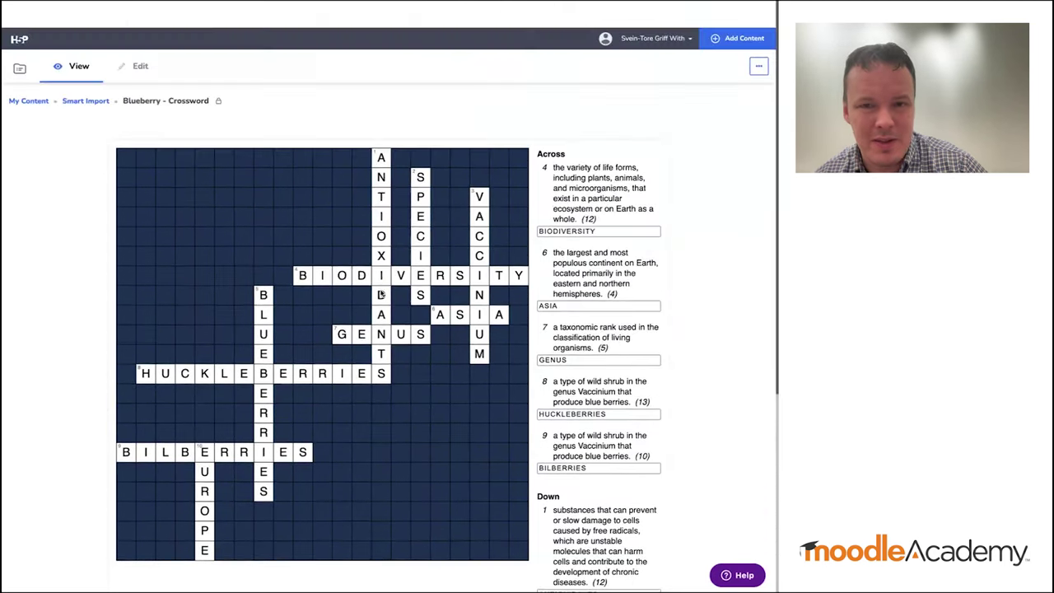
Open the Blueberry dialog cards from the Smart Import folder and read both sides of the first three cards
left_click(86, 73)
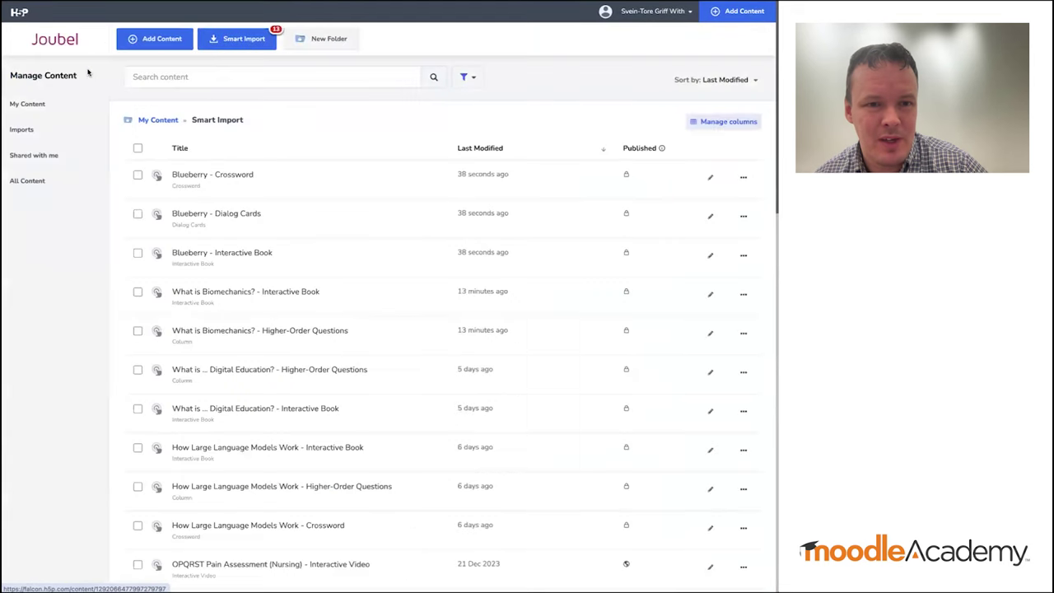
left_click(213, 216)
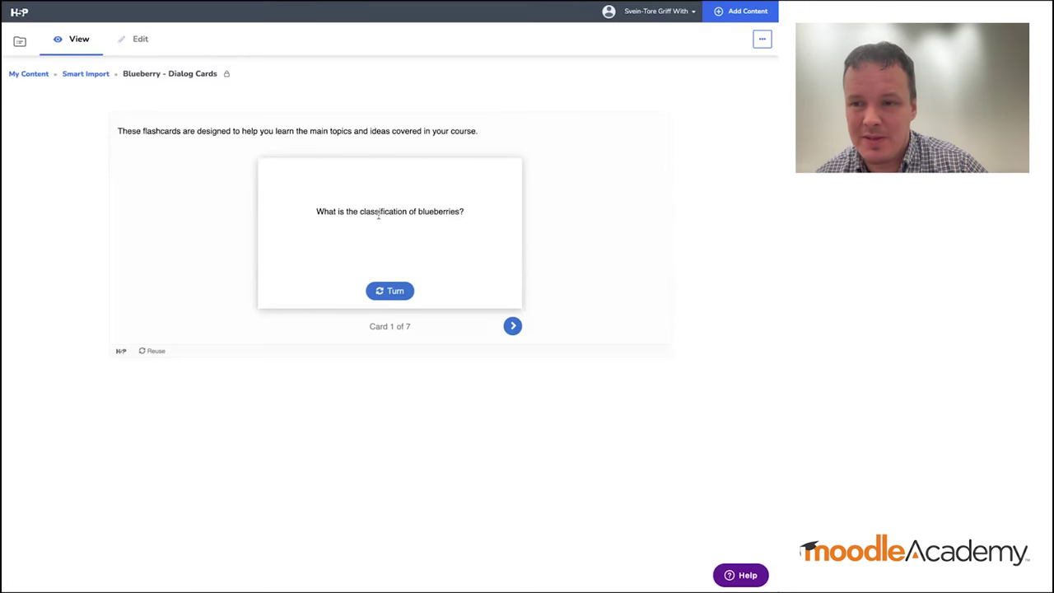
left_click(391, 297)
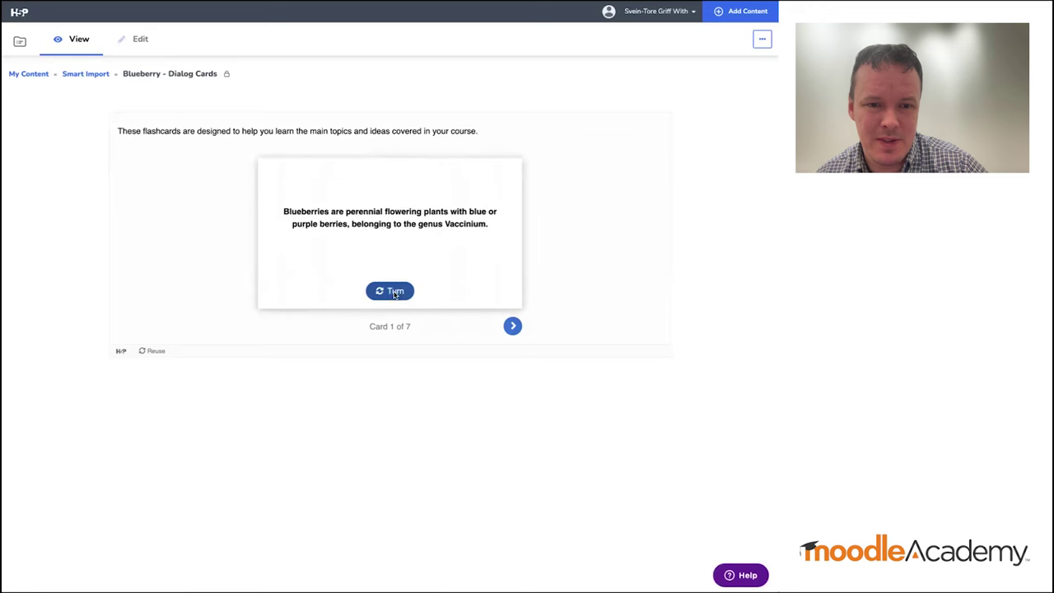
left_click(513, 326)
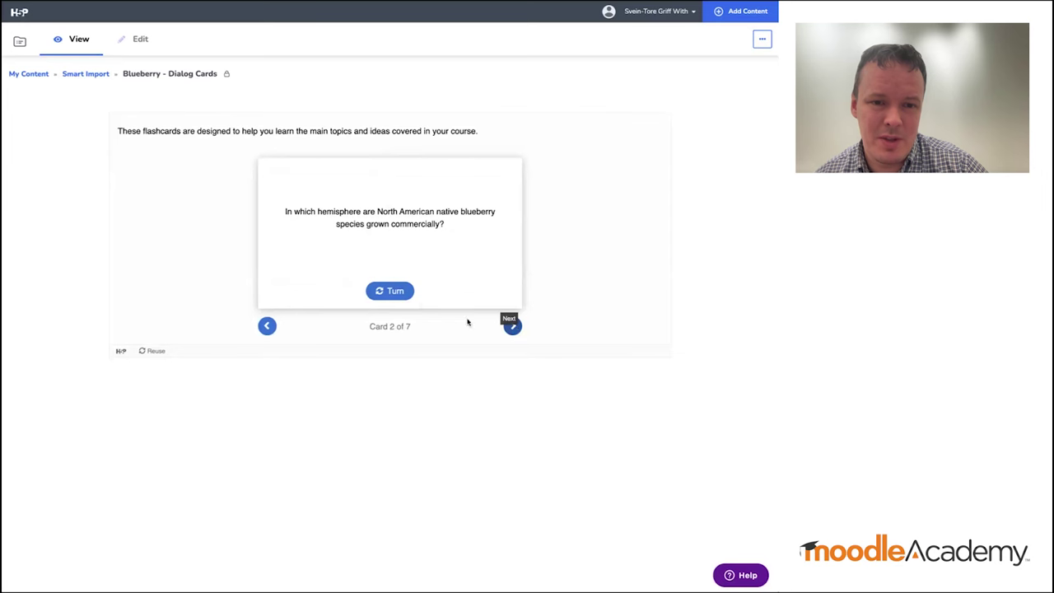
left_click(392, 292)
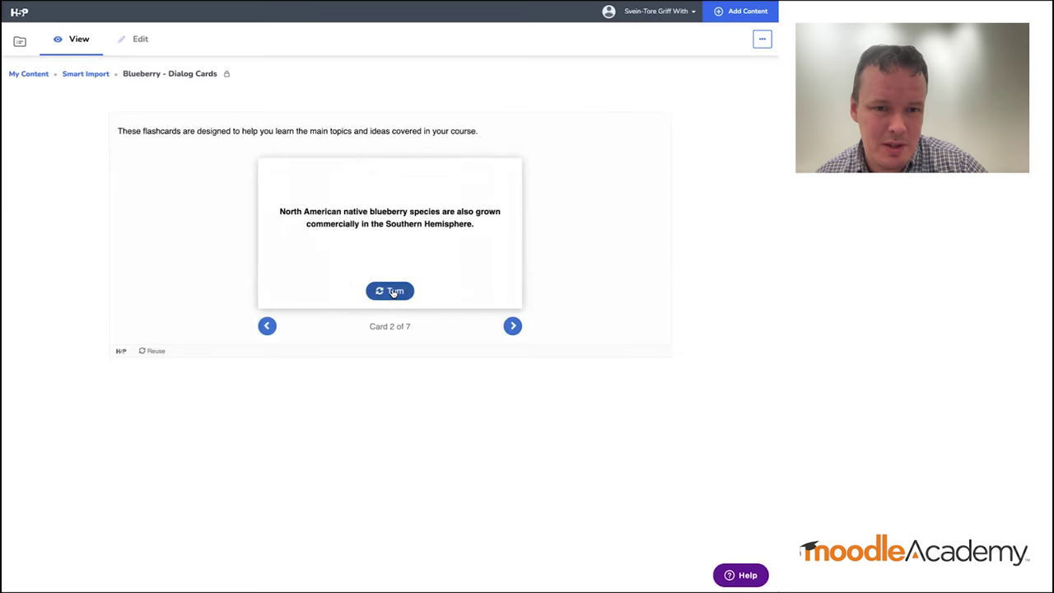
left_click(513, 326)
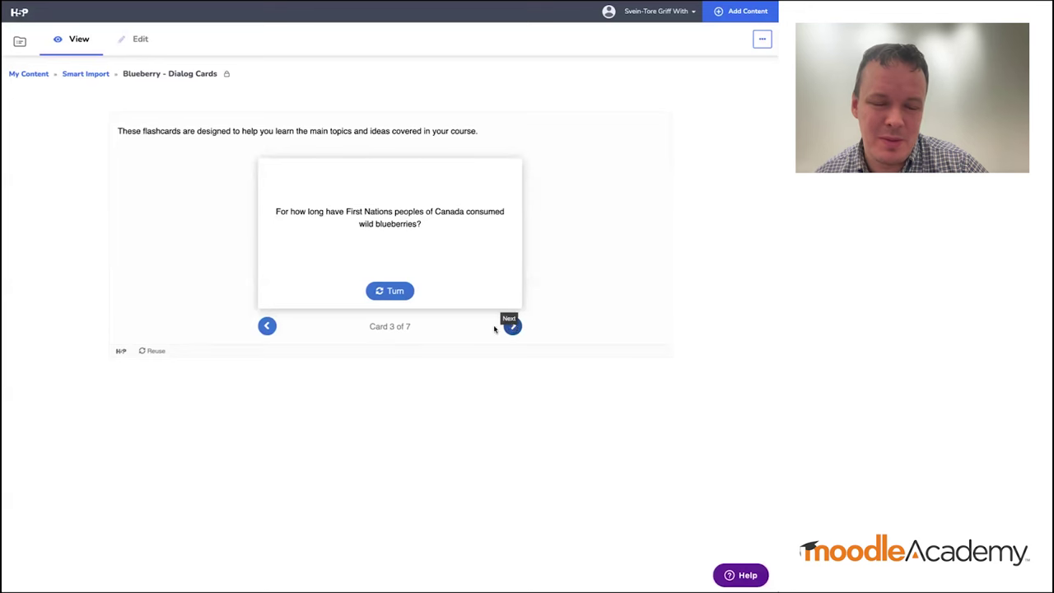
left_click(397, 295)
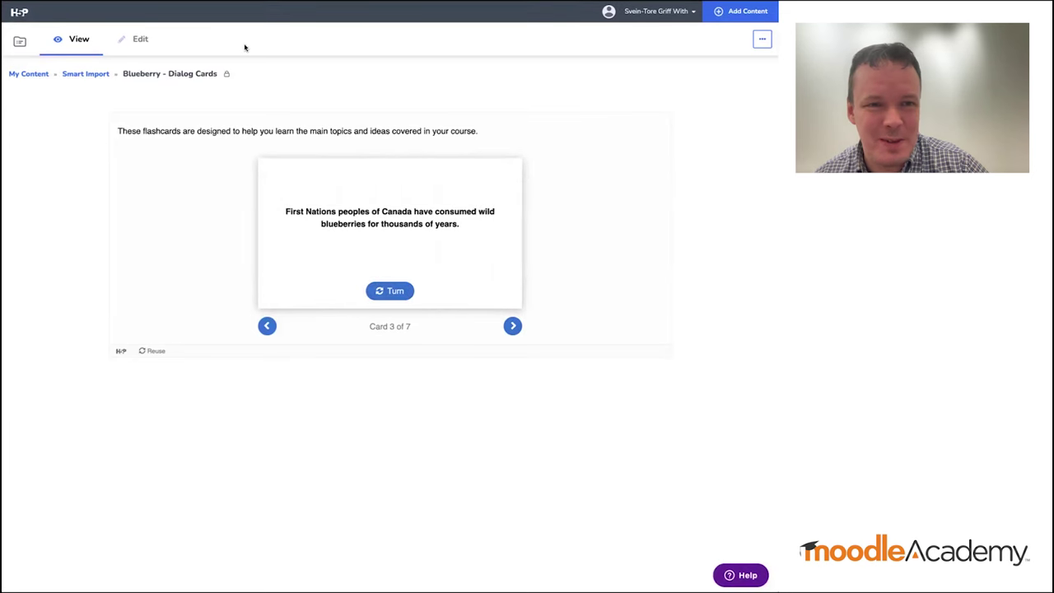
Open the Blueberry Interactive Book from the Smart Import folder, view its Course page and go to the Glossary page
left_click(97, 76)
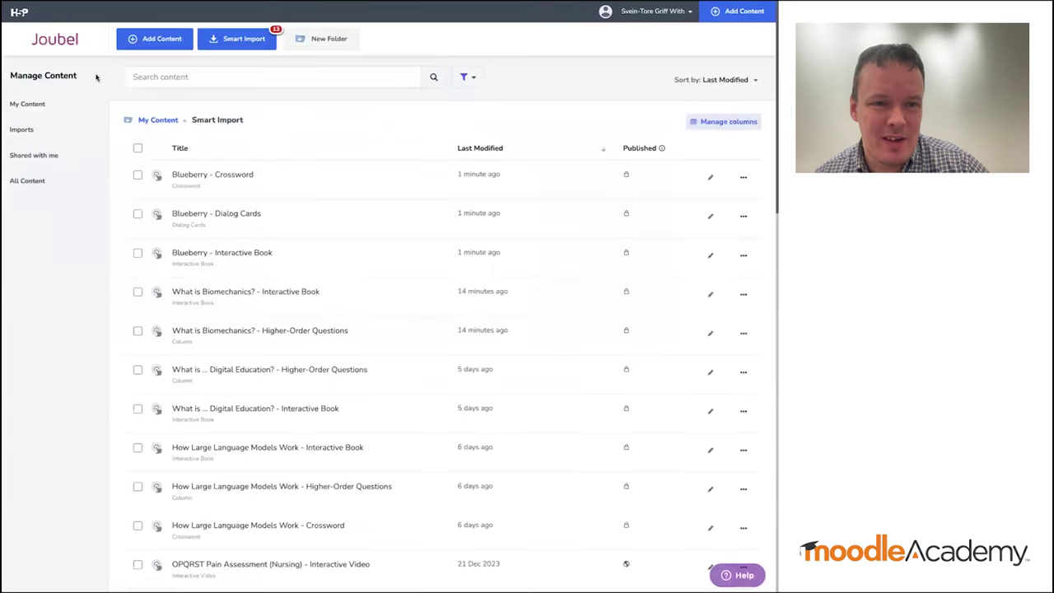
left_click(222, 253)
left_click(392, 241)
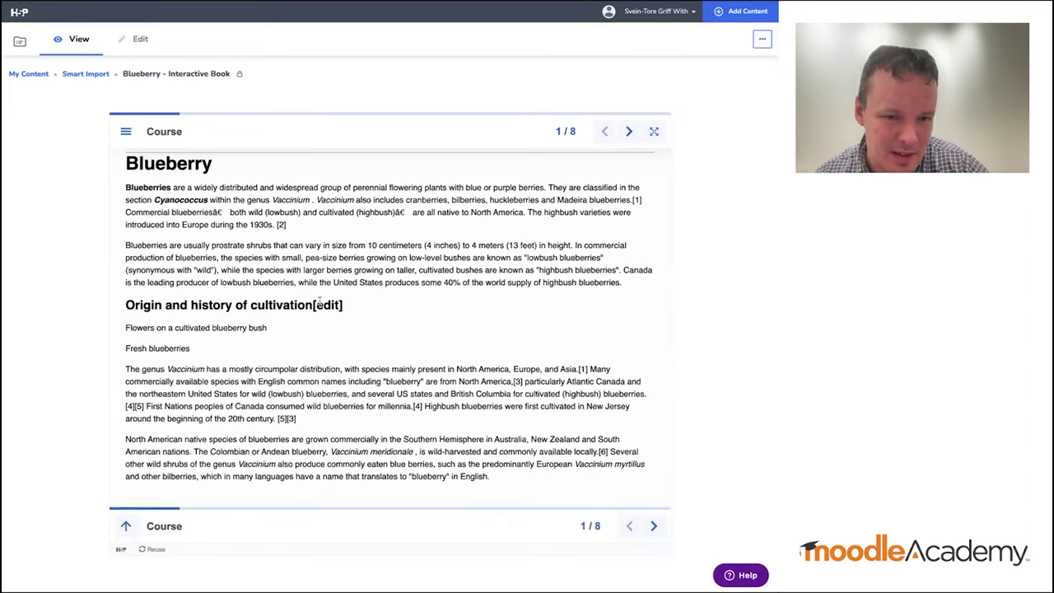
left_click(655, 527)
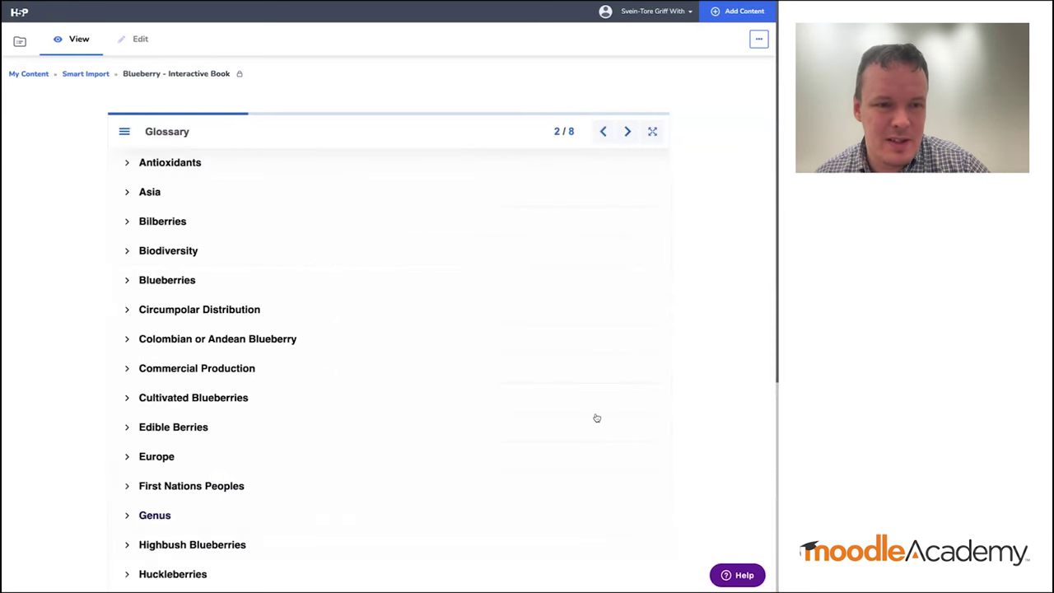
Review the glossary terms in the Blueberry Interactive Book, going back to the Course page text in between to compare
scroll(595, 418, "down", 3)
scroll(596, 419, "down", 1)
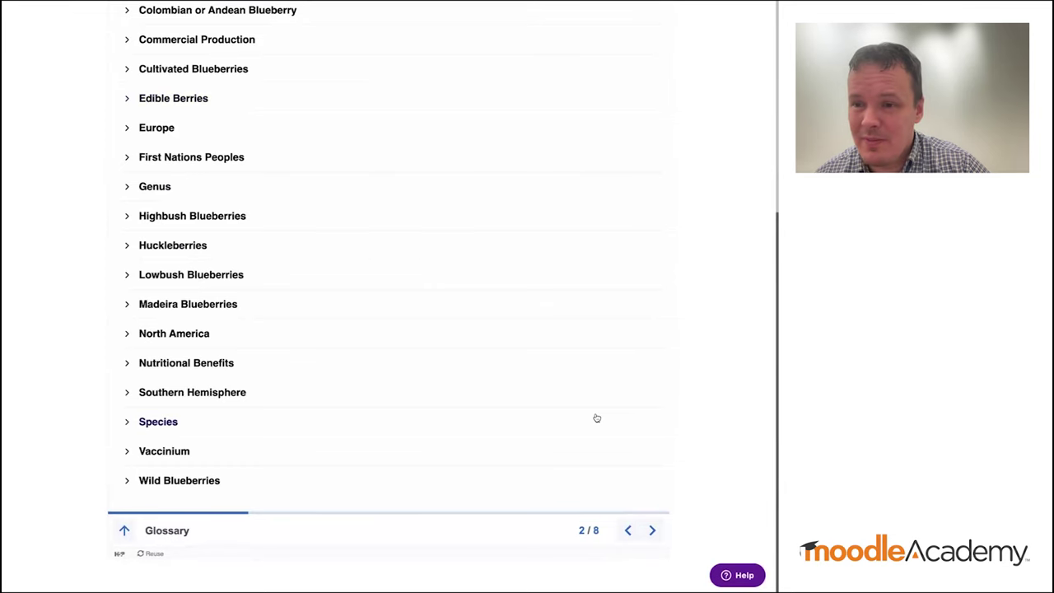
scroll(596, 419, "up", 2)
scroll(597, 418, "down", 2)
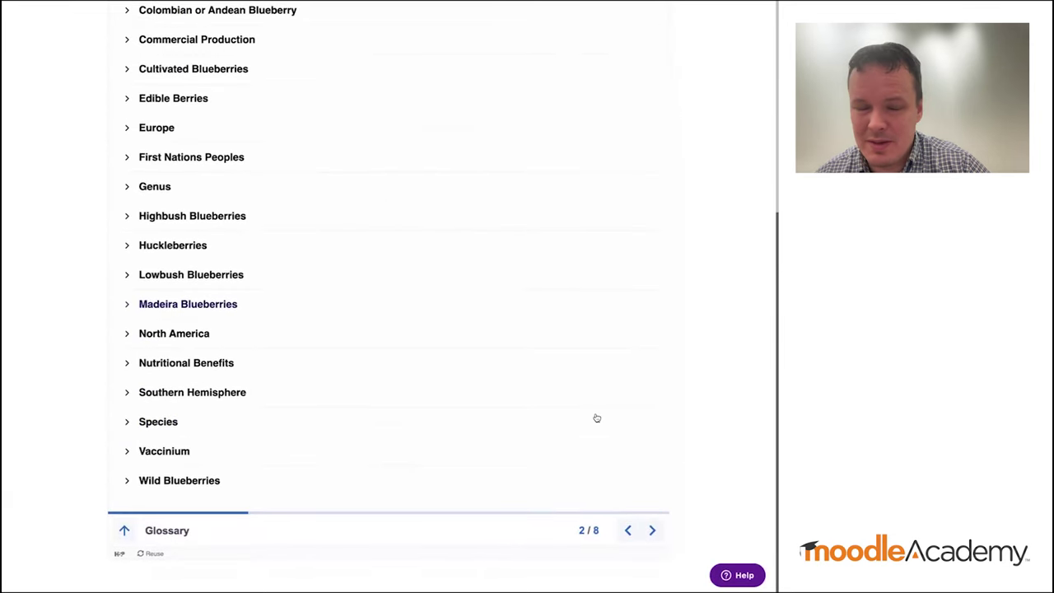
left_click(628, 531)
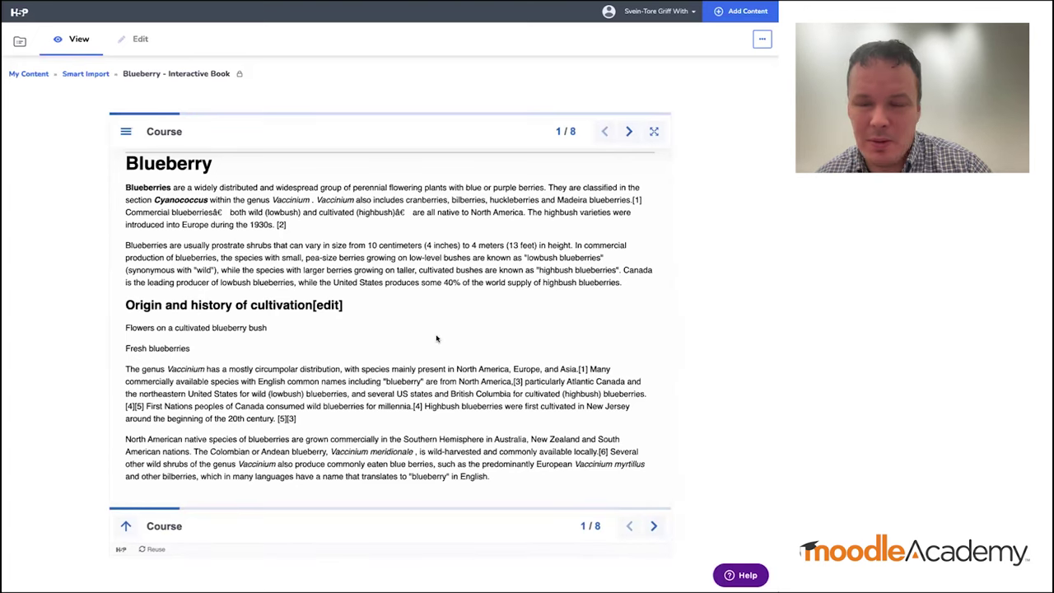
left_click(654, 526)
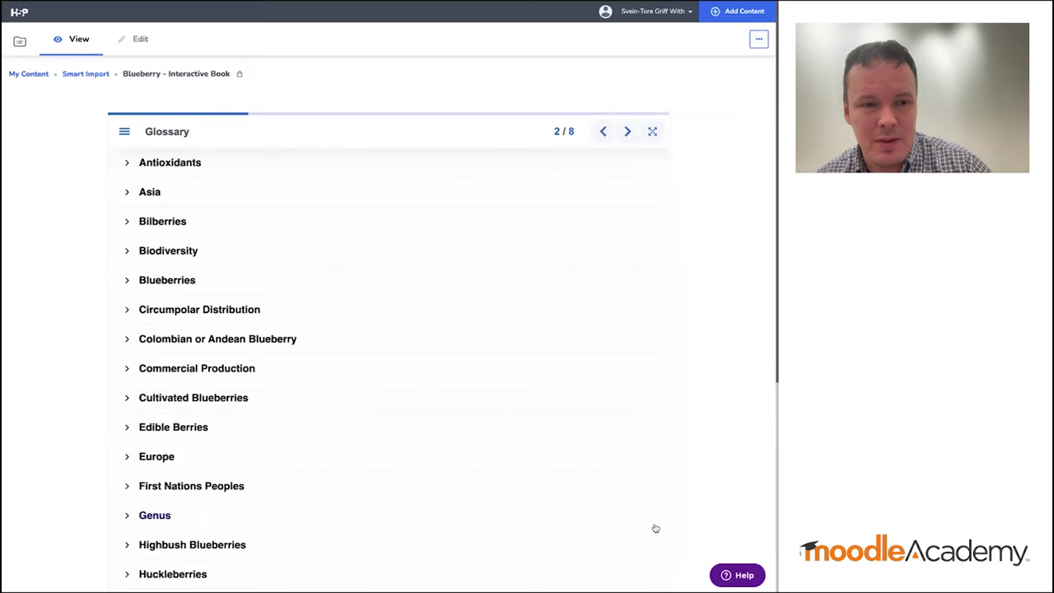
scroll(301, 238, "down", 4)
scroll(302, 237, "up", 5)
scroll(720, 443, "down", 1)
scroll(721, 442, "down", 4)
Page through the book's Concepts Cards, Quiz, Drag the word and Flashcards pages to the Summary page, browsing the first four concept cards
left_click(653, 528)
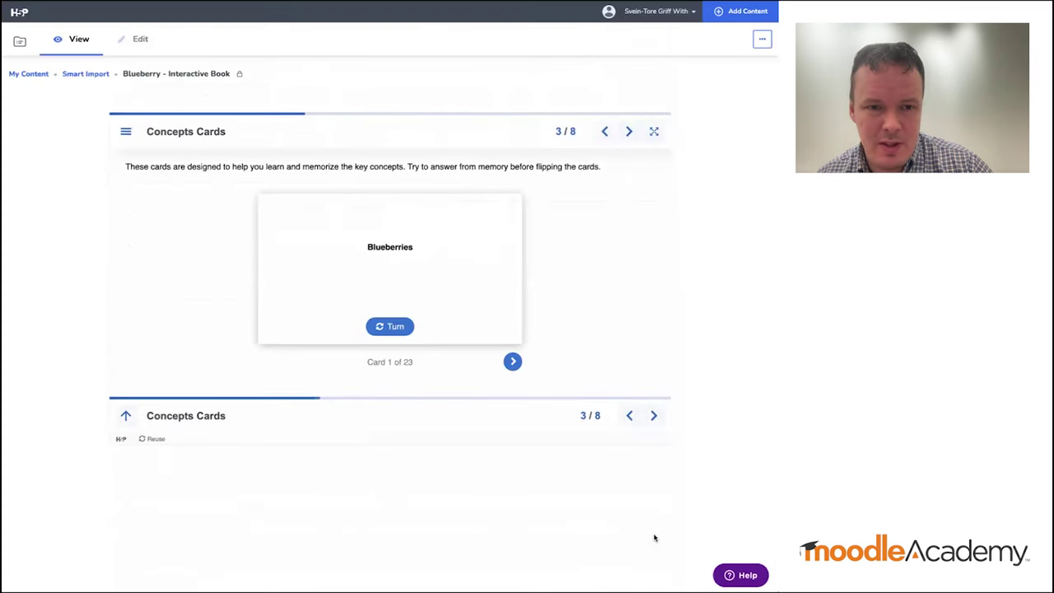
left_click(512, 362)
left_click(512, 361)
left_click(513, 362)
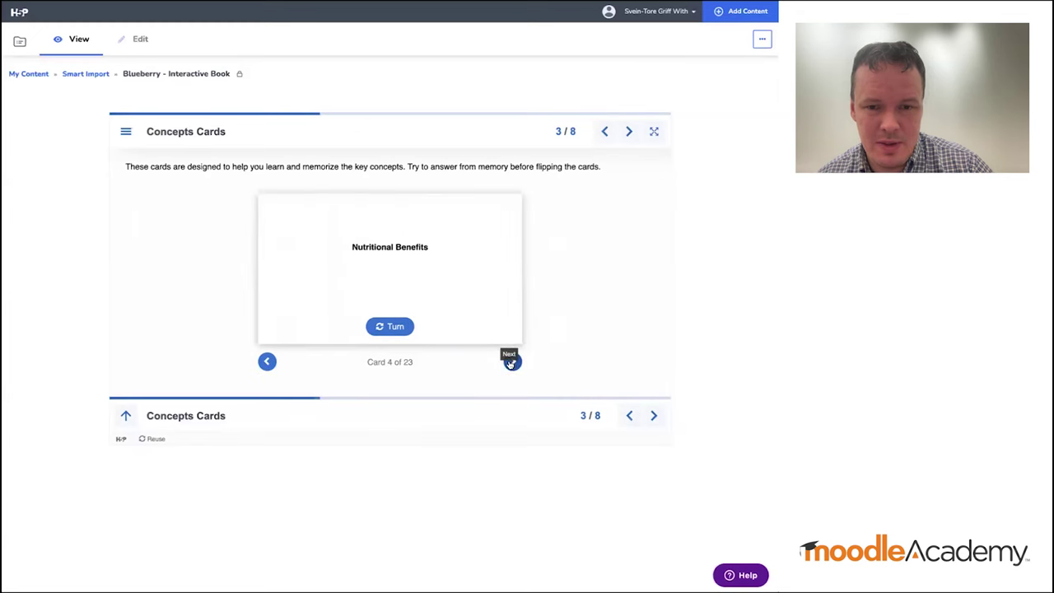
left_click(653, 417)
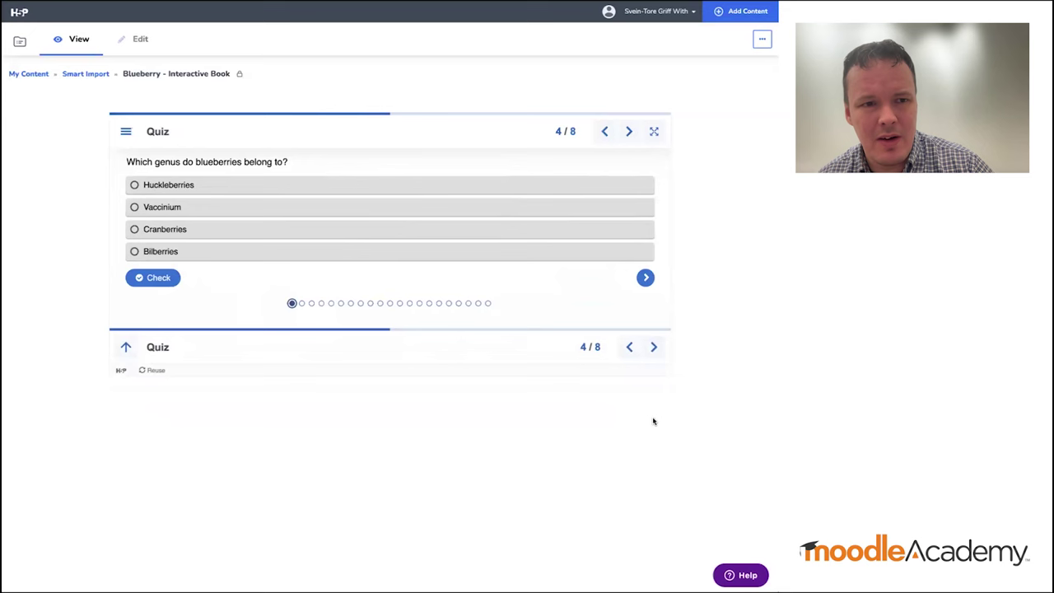
left_click(654, 346)
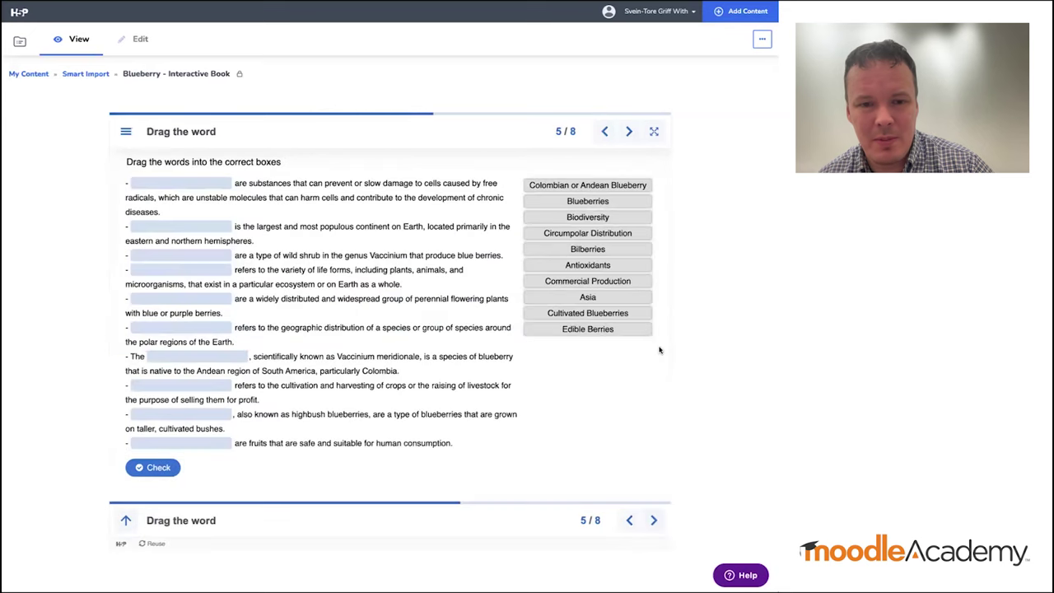
left_click(628, 131)
left_click(629, 132)
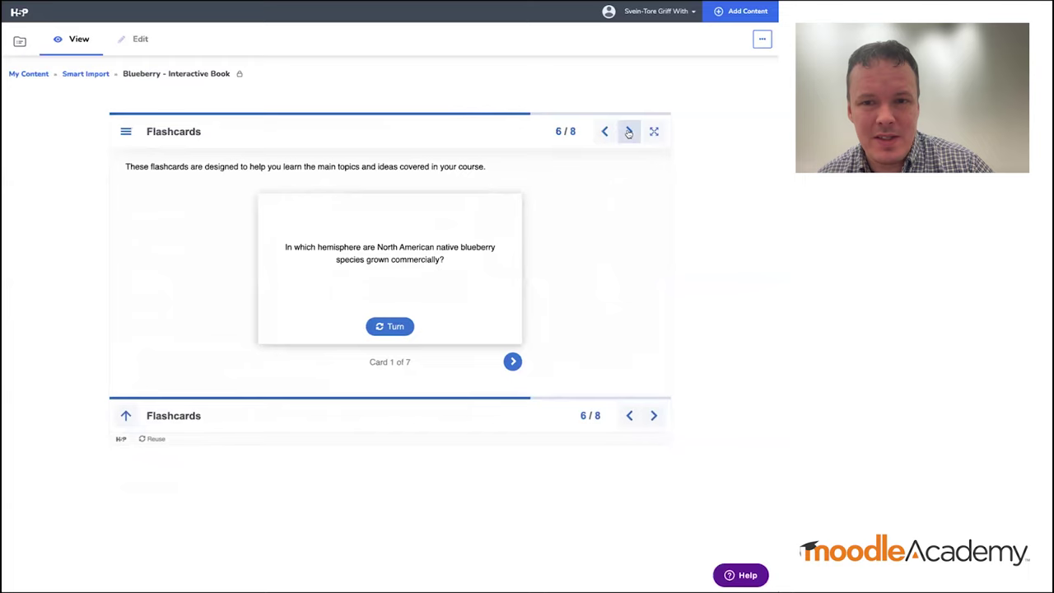
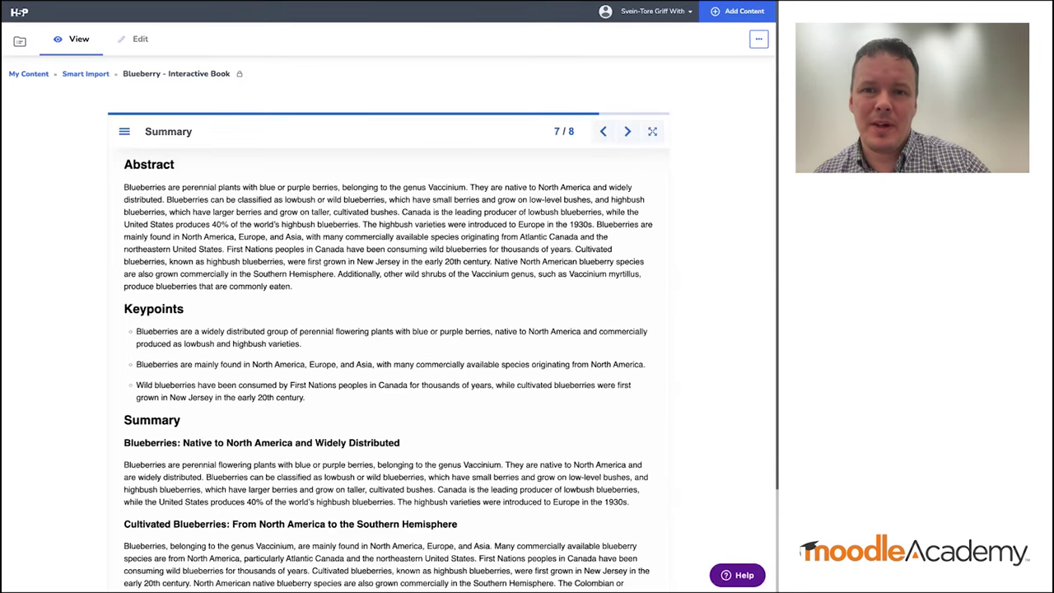
Open h5p.org in a new browser tab and go to its Examples & downloads page
key("ctrl+t")
type("h5p")
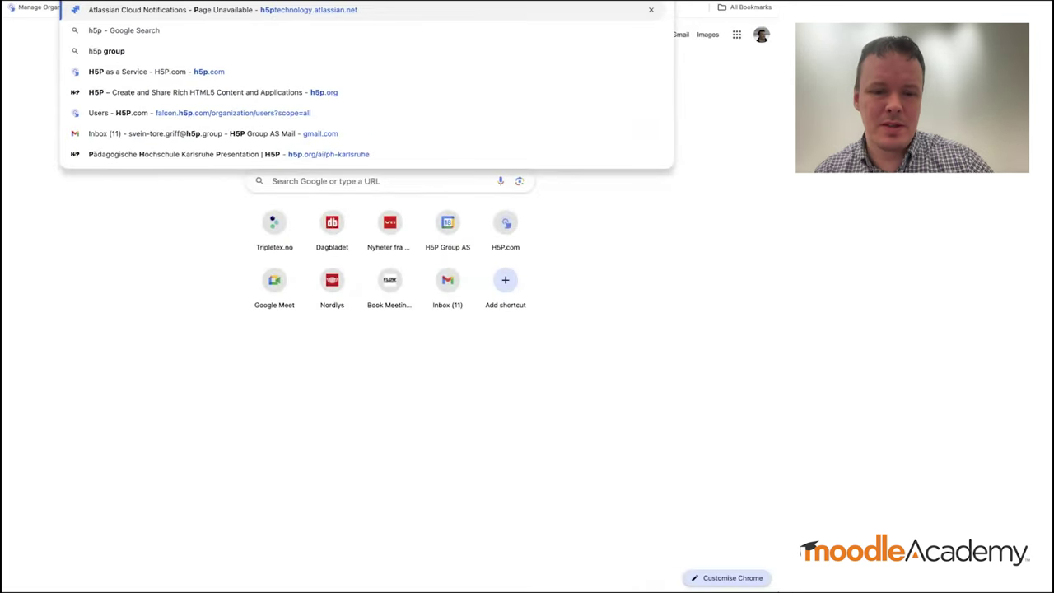
type(".org")
key("Return")
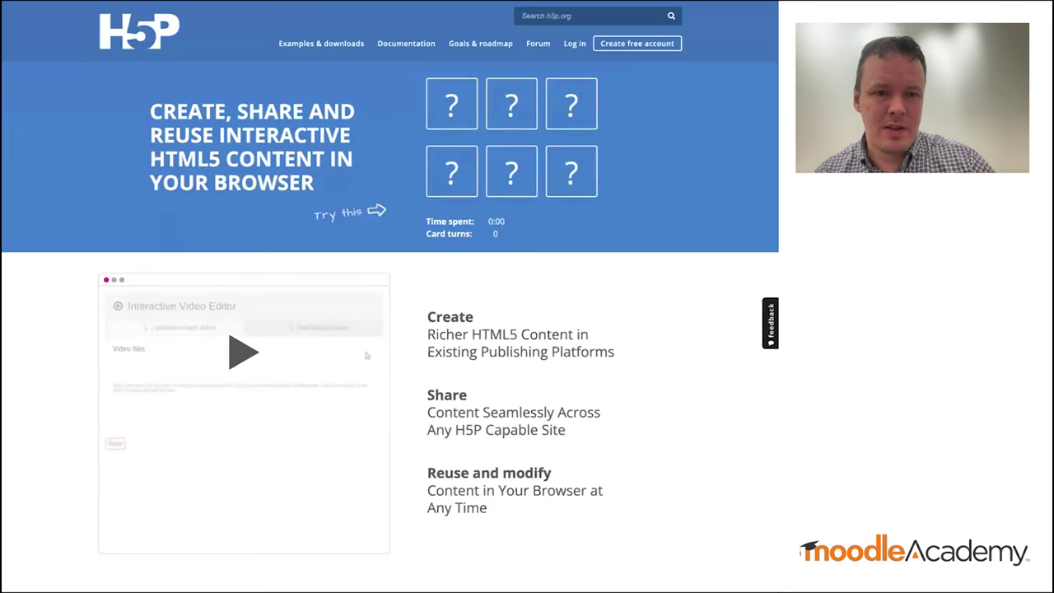
left_click(346, 50)
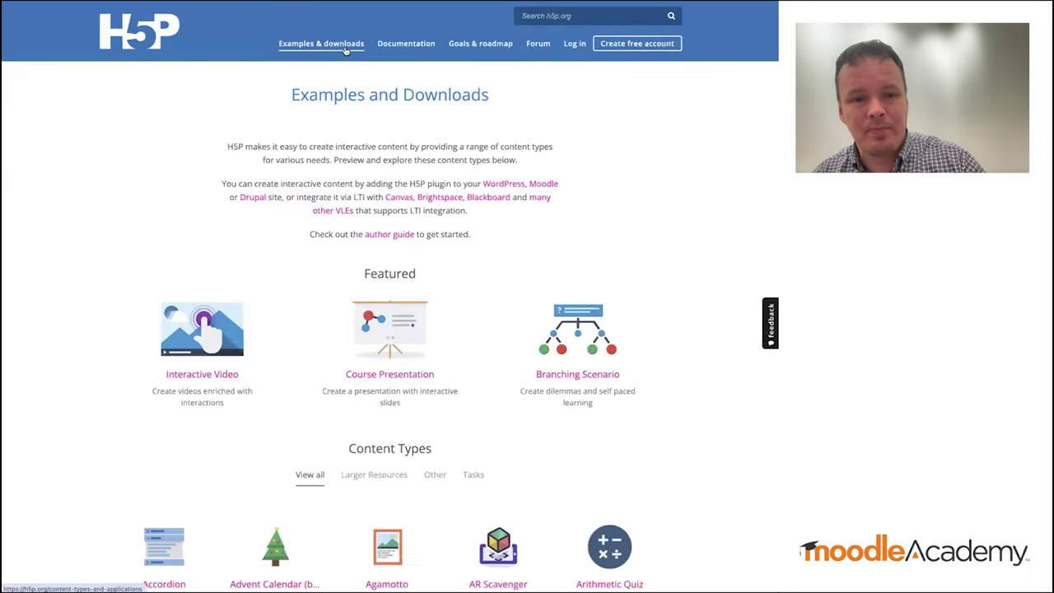
Find the Game Map content type in the examples list and open its page
scroll(346, 270, "down", 1)
scroll(346, 270, "down", 20)
scroll(346, 271, "up", 4)
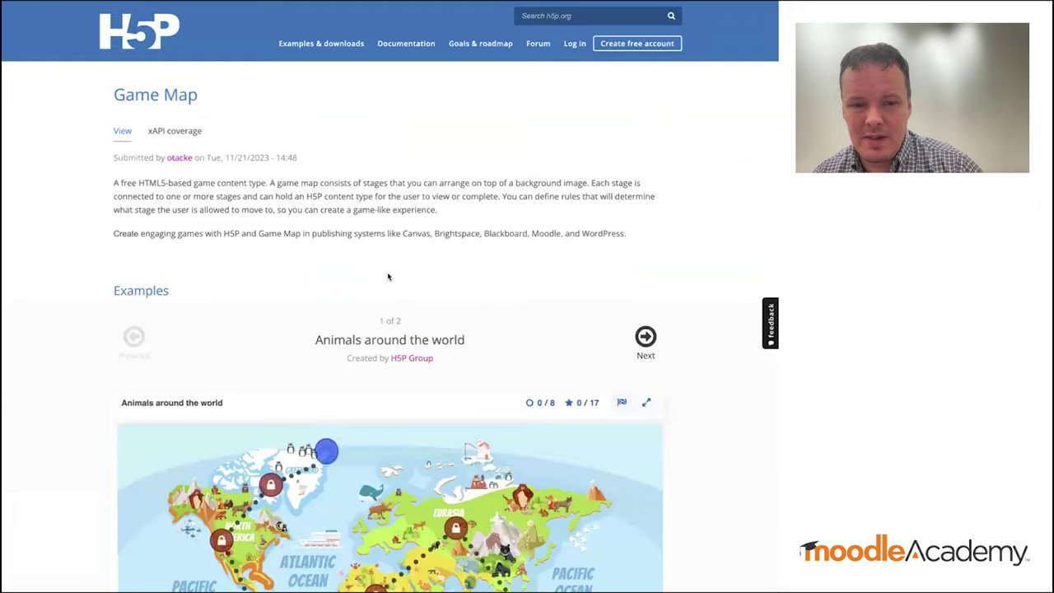
Look over the Animals around the world game map, opening its first stage in Greenland and closing it again
scroll(389, 278, "down", 3)
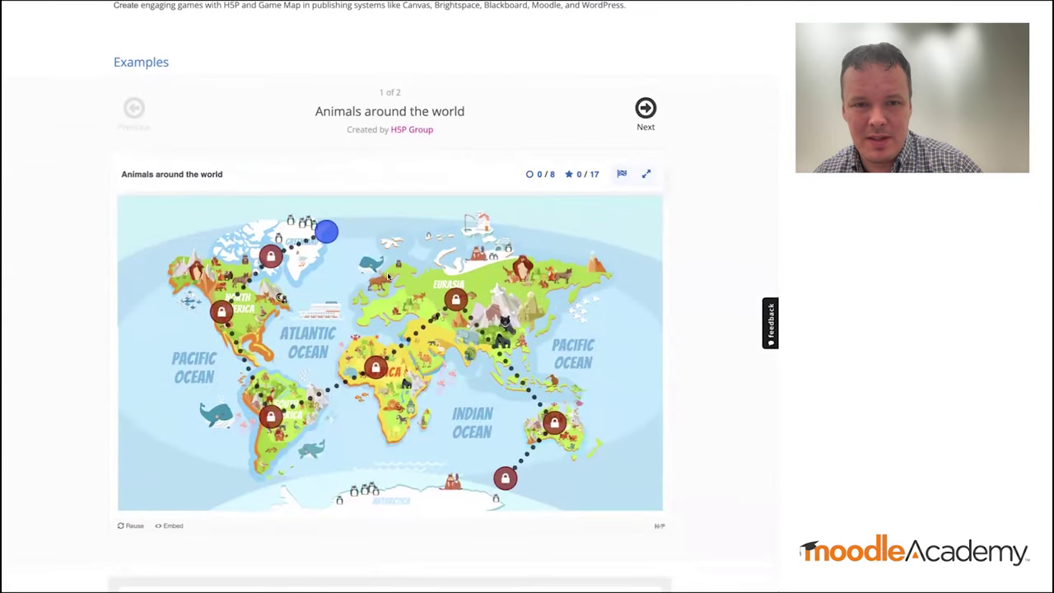
scroll(389, 277, "down", 1)
scroll(388, 278, "down", 2)
scroll(362, 270, "up", 4)
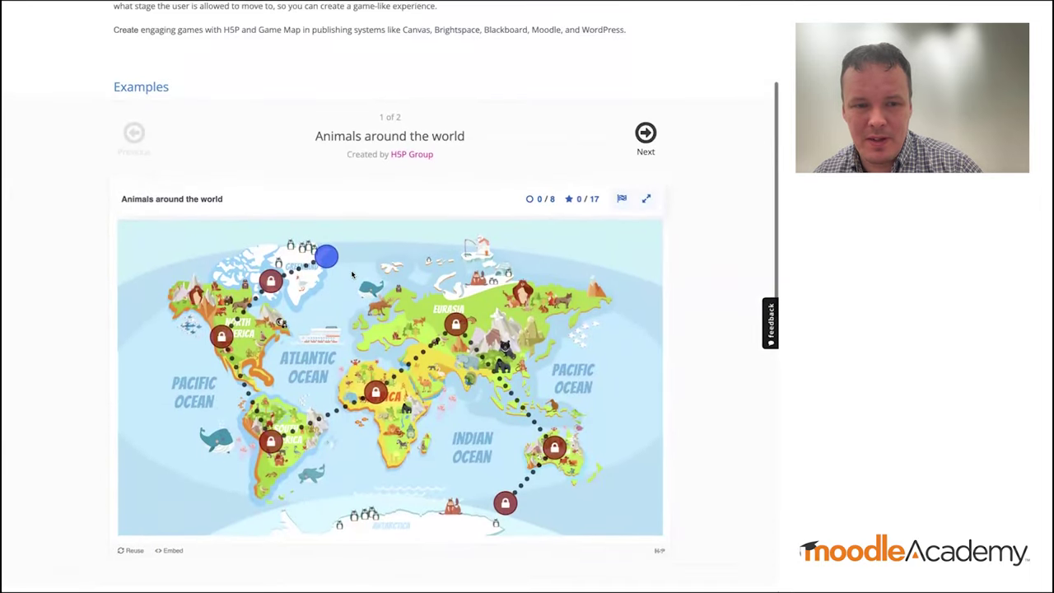
left_click(328, 260)
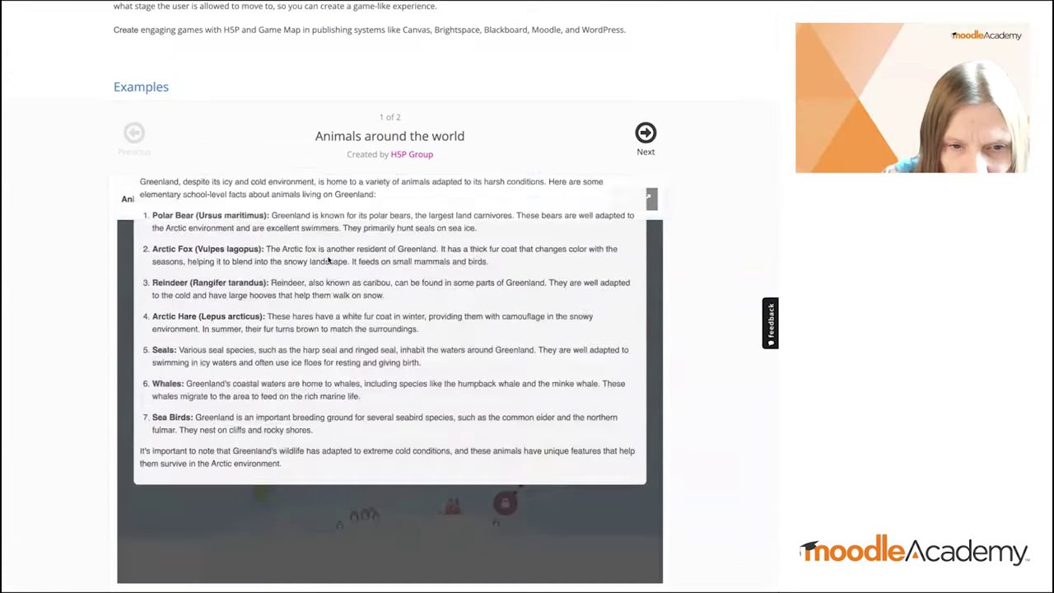
left_click(645, 247)
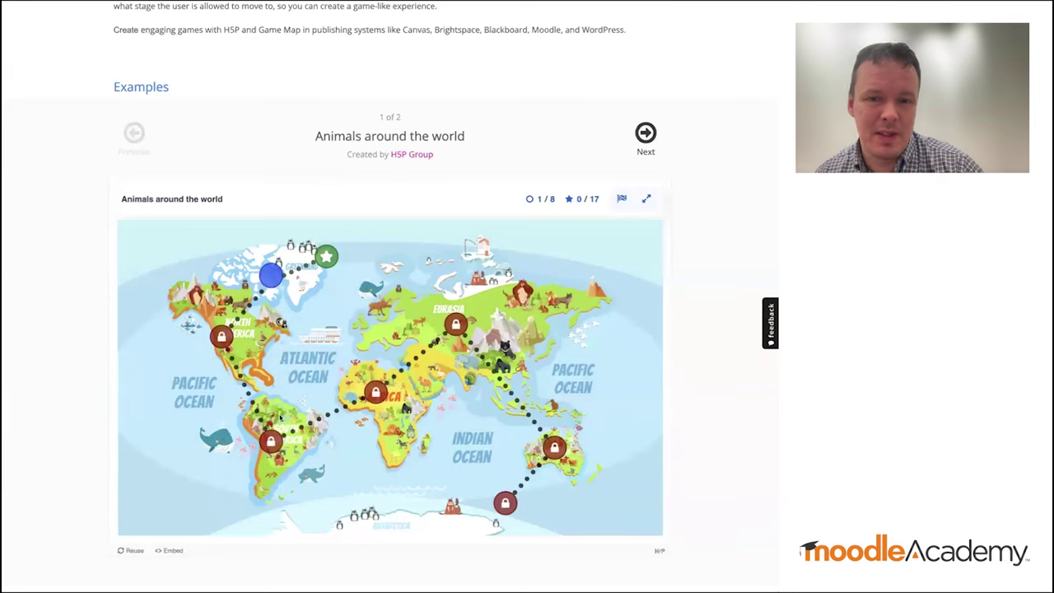
scroll(412, 371, "down", 4)
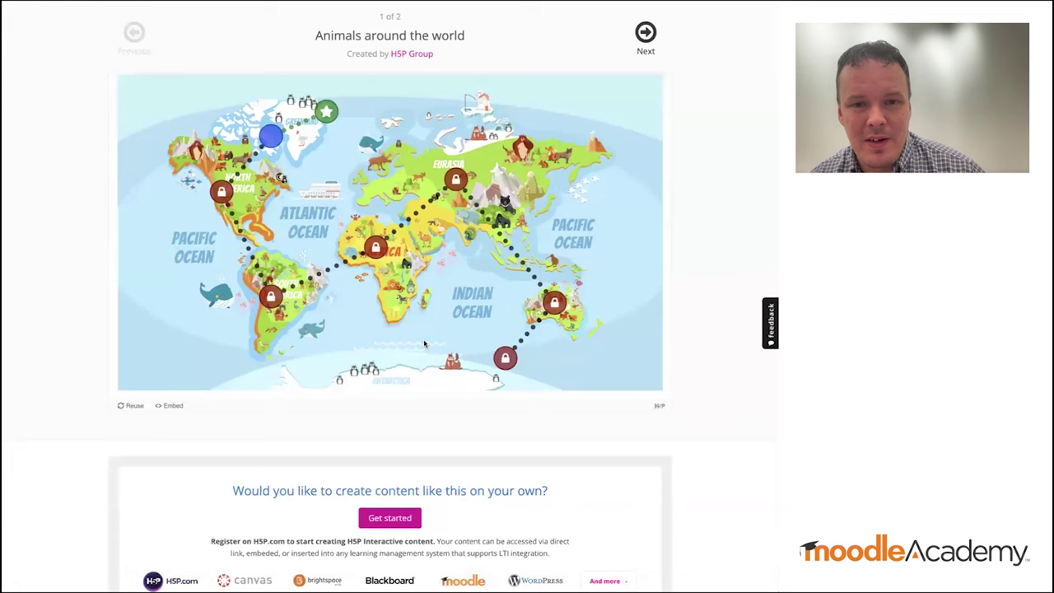
Switch to the Solar system simplified example, open the Sun stage and page through its slides to the sunspots question
left_click(646, 33)
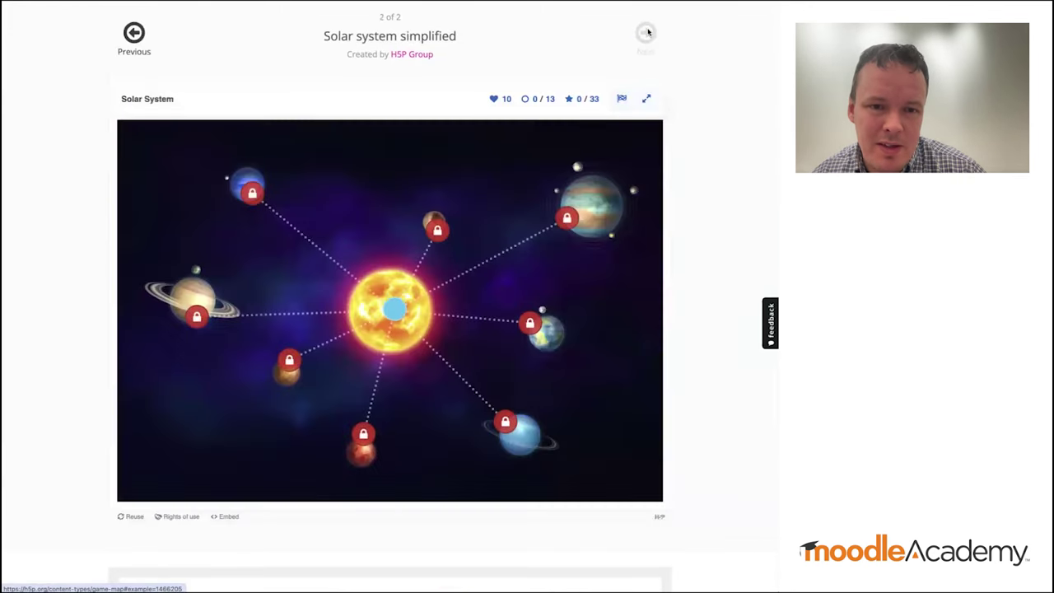
left_click(393, 311)
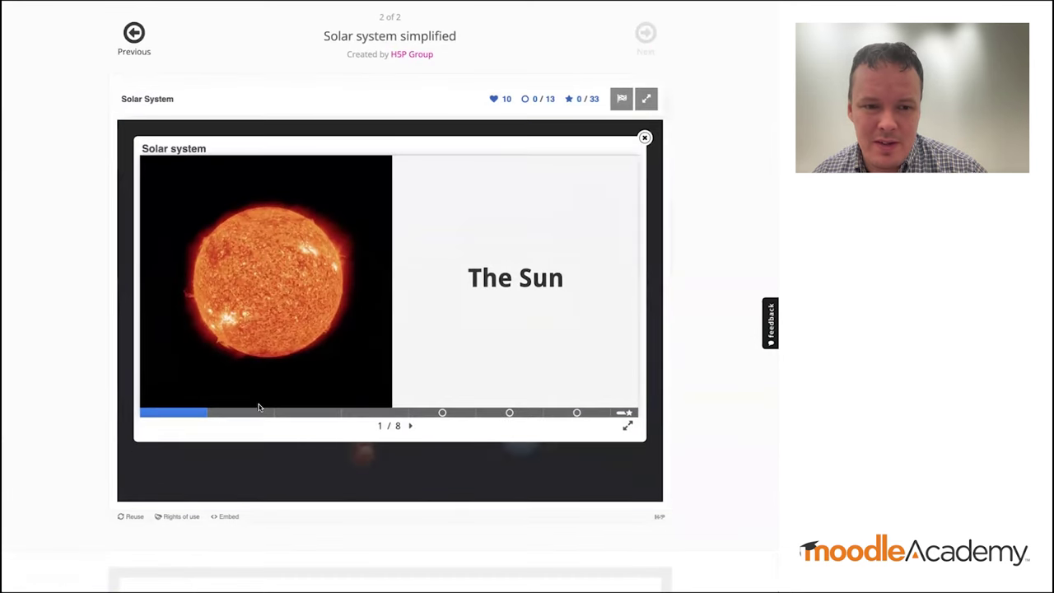
left_click(260, 409)
left_click(322, 412)
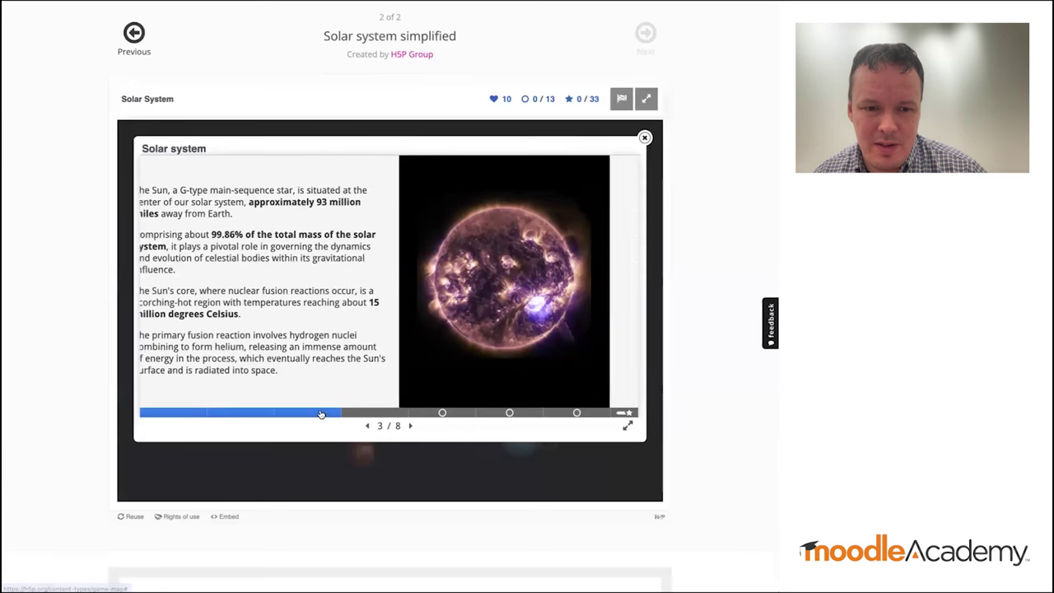
left_click(387, 412)
left_click(438, 412)
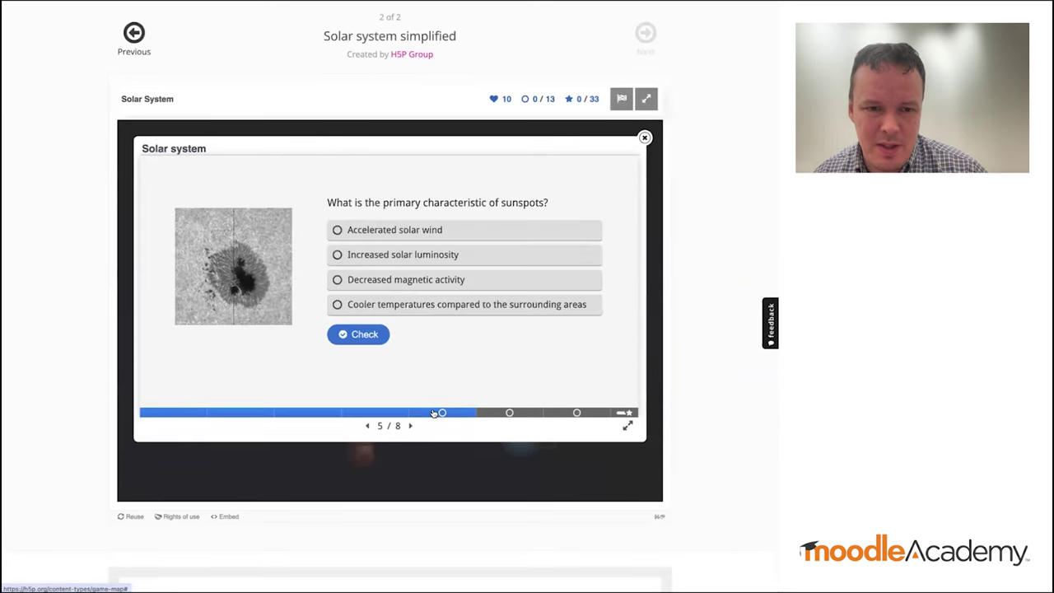
Answer the sunspots question with Increased solar luminosity and the solar flares question with Solar eclipses, checking both answers
left_click(387, 256)
left_click(358, 335)
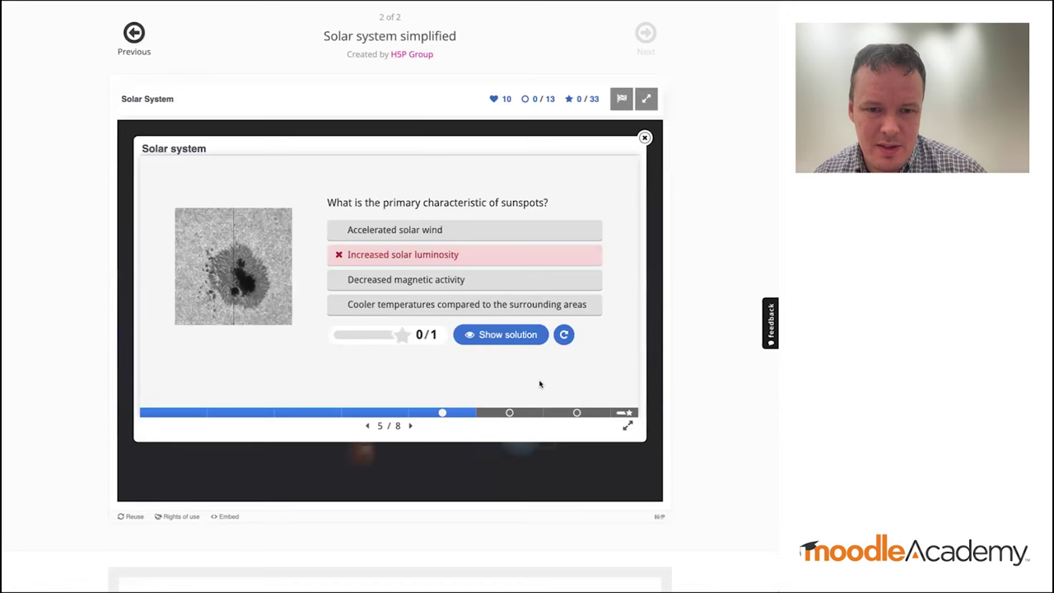
left_click(510, 411)
left_click(301, 273)
left_click(202, 353)
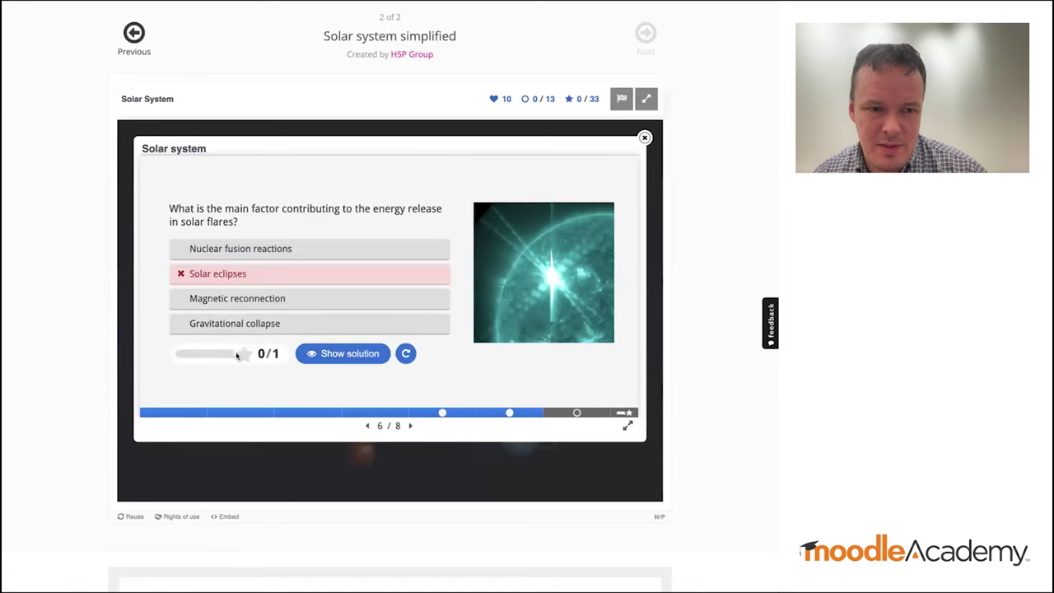
Fill in 8000 years as the duration of the solar magnetic activity cycle and check the answer
left_click(577, 412)
left_click(298, 250)
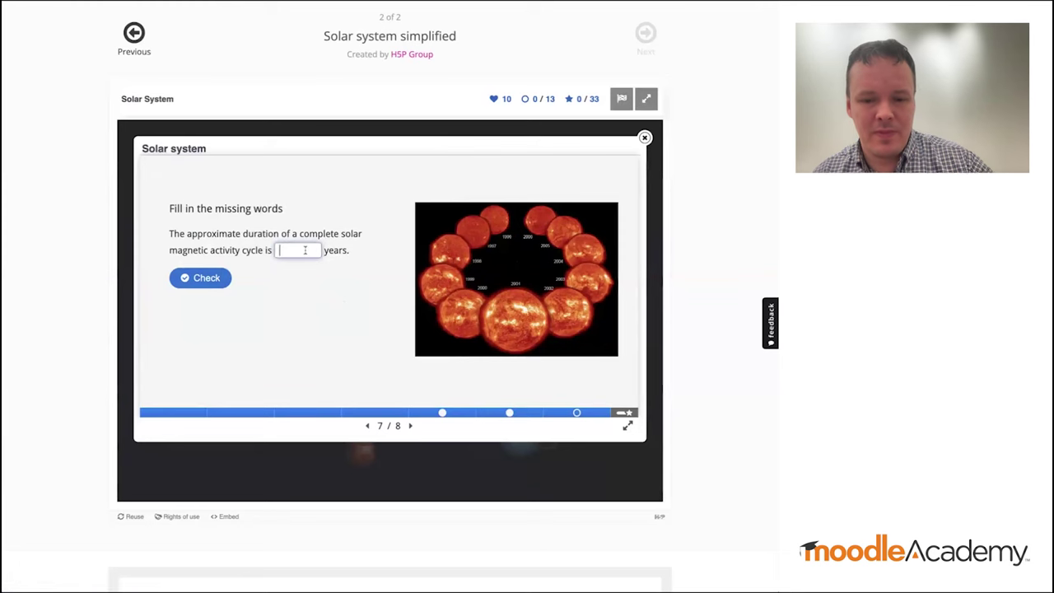
type("8000")
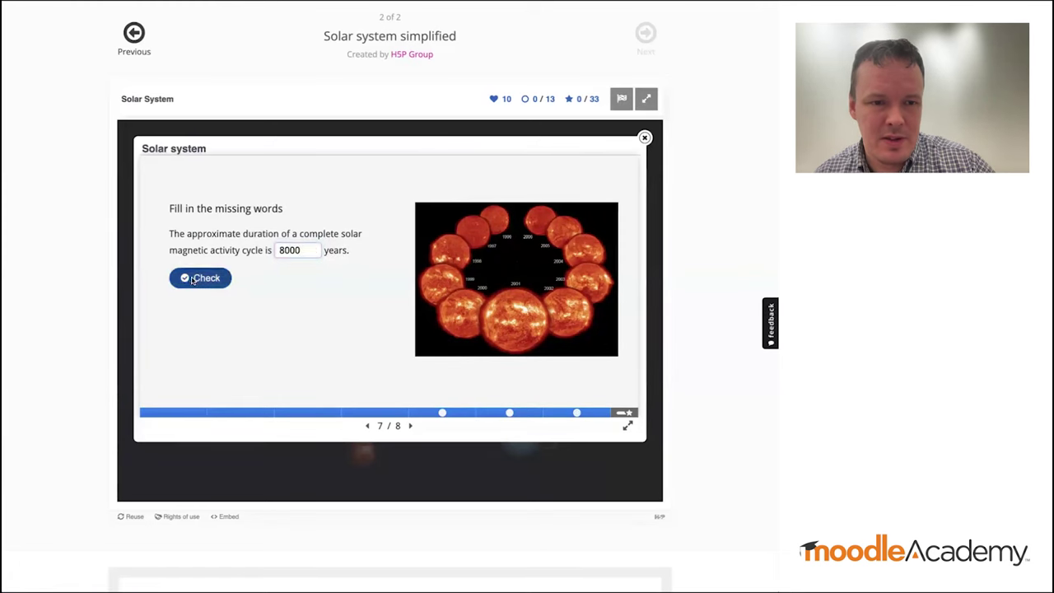
left_click(191, 282)
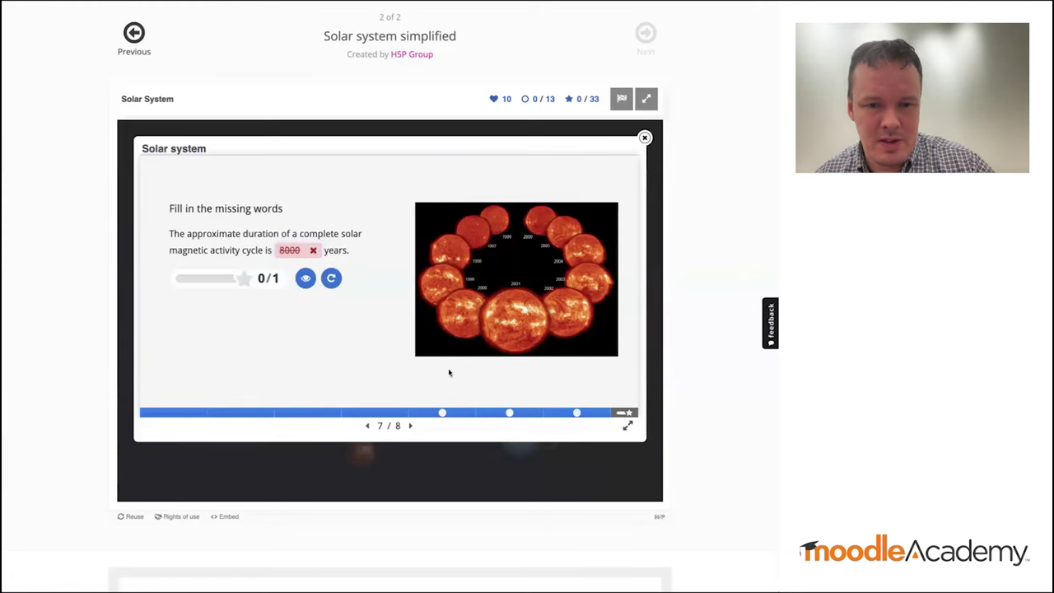
Finish the Sun stage from its results slide, return to the map and view the locked Earth stage's requirements
left_click(625, 414)
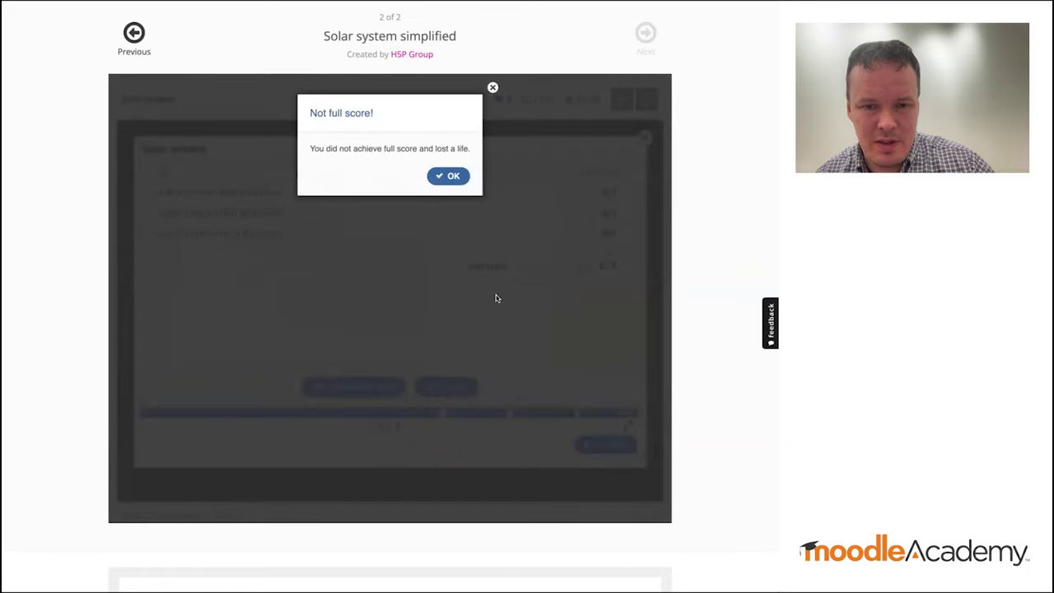
left_click(452, 177)
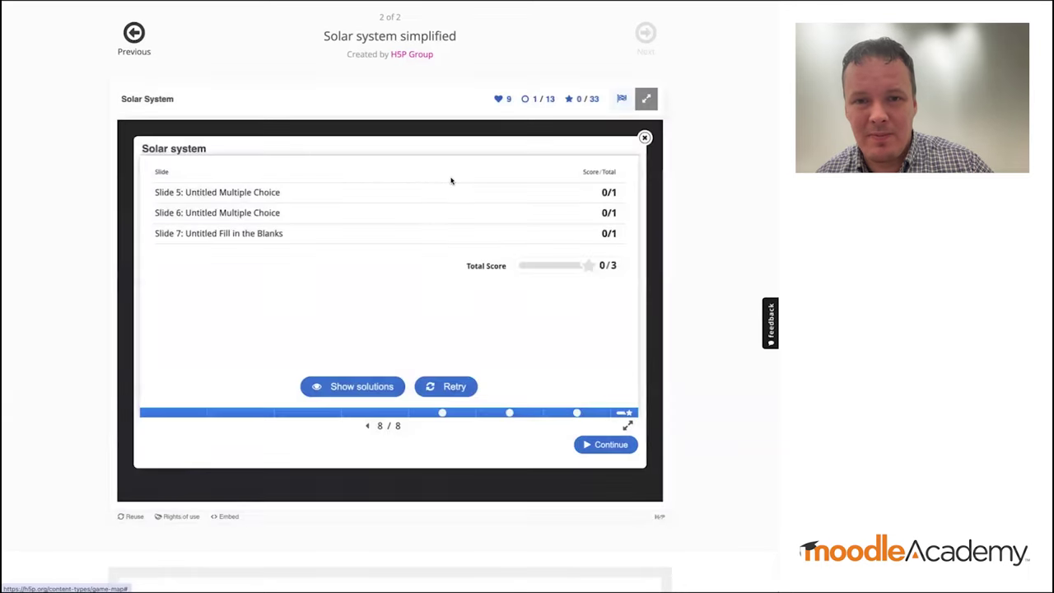
left_click(614, 450)
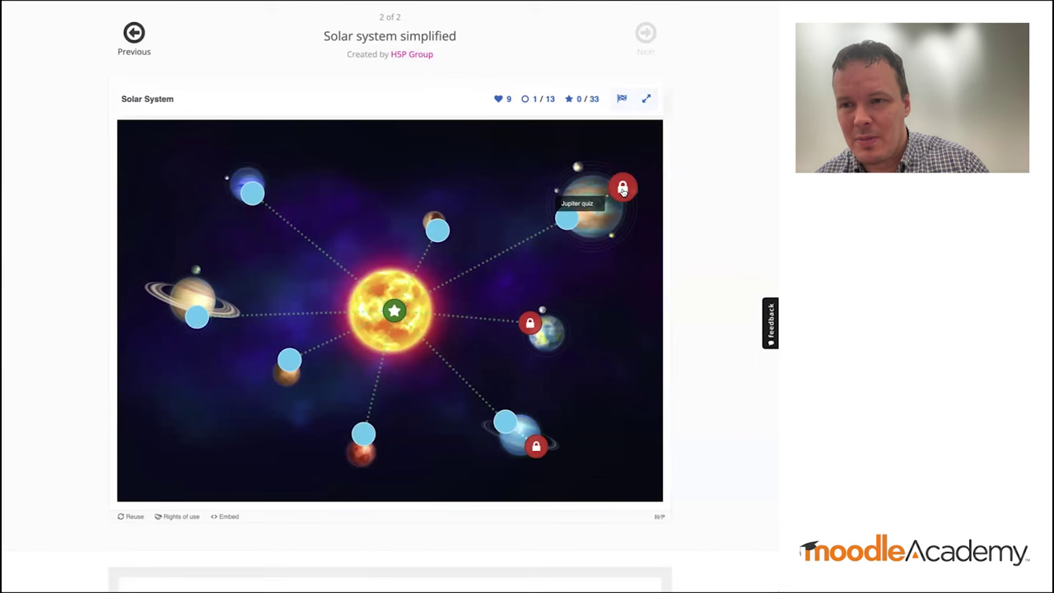
left_click(532, 323)
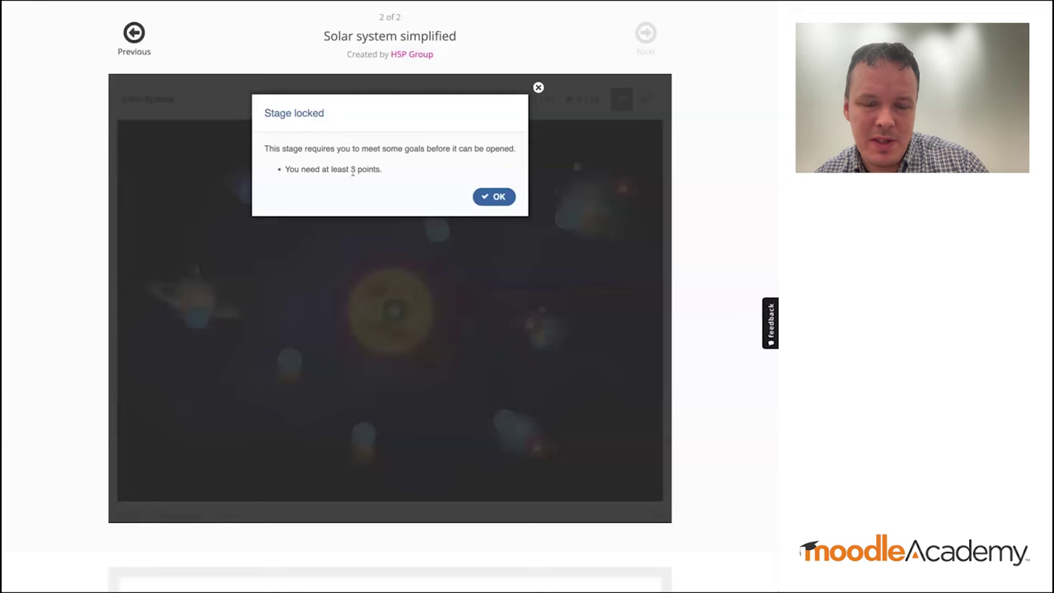
left_click(494, 197)
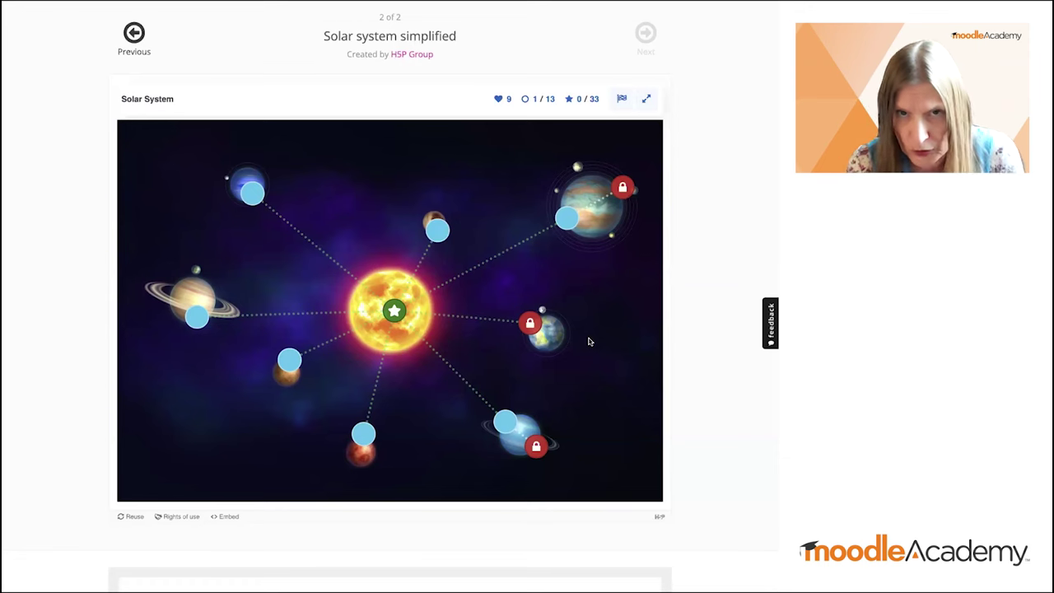
Open the Goals & roadmap page of h5p.org
scroll(589, 341, "up", 5)
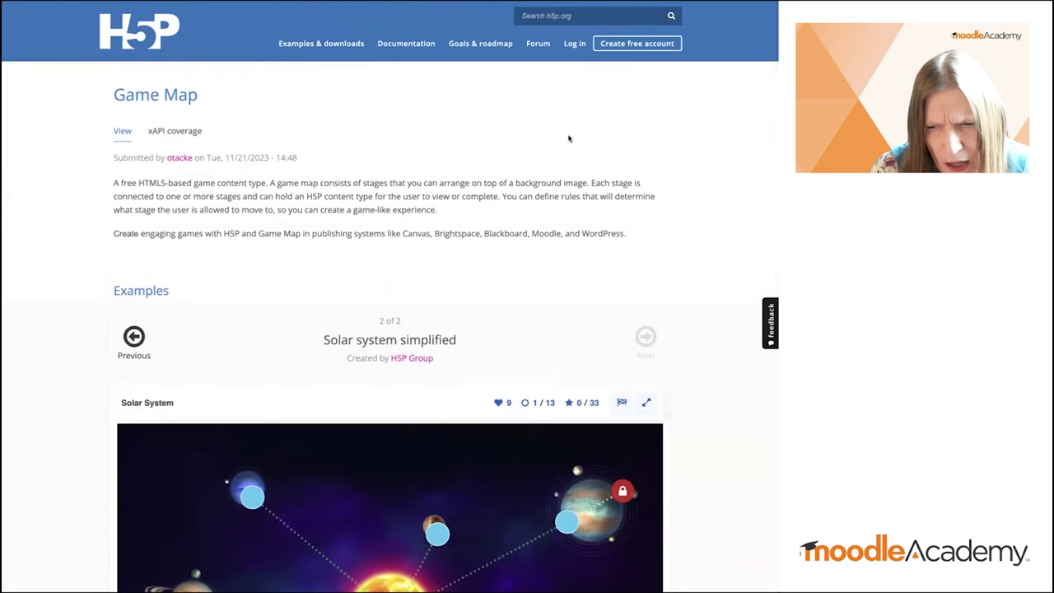
left_click(485, 46)
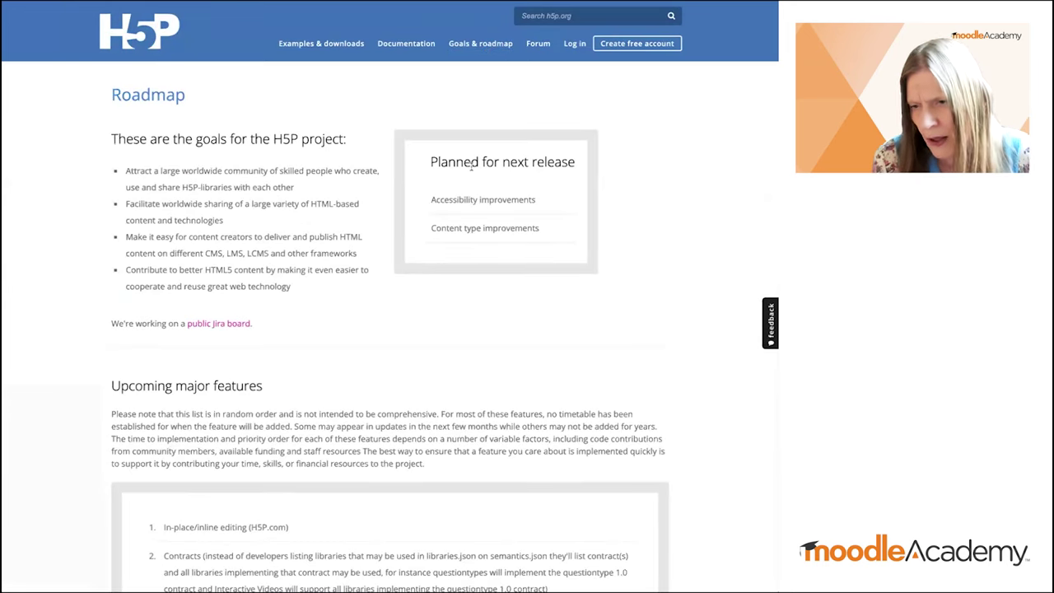
Examine the roadmap's upcoming major features and the list of major features completed so far
scroll(472, 166, "down", 4)
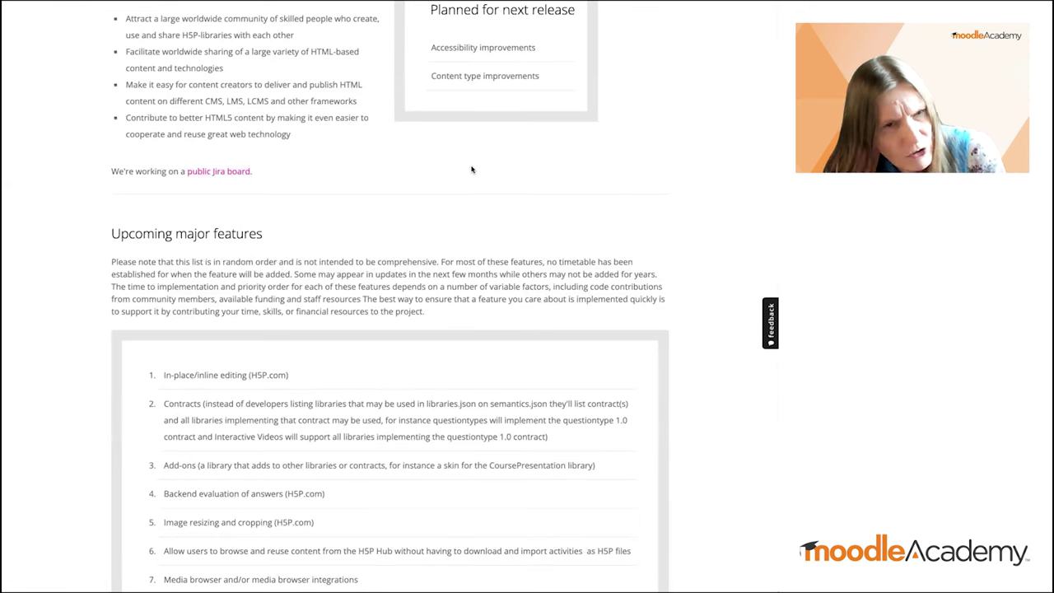
scroll(472, 170, "down", 1)
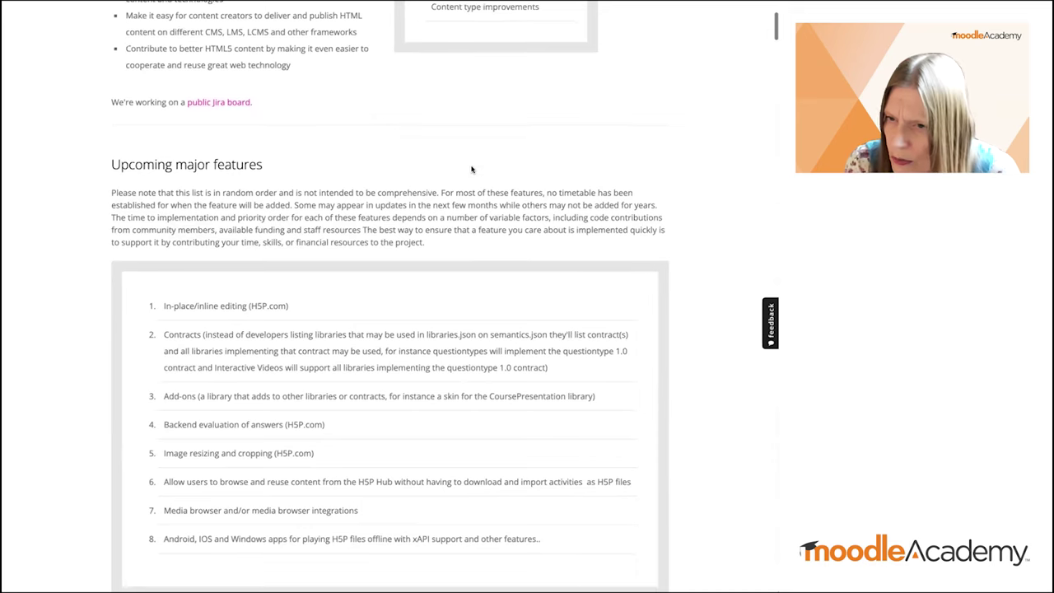
scroll(472, 169, "down", 2)
scroll(472, 170, "down", 1)
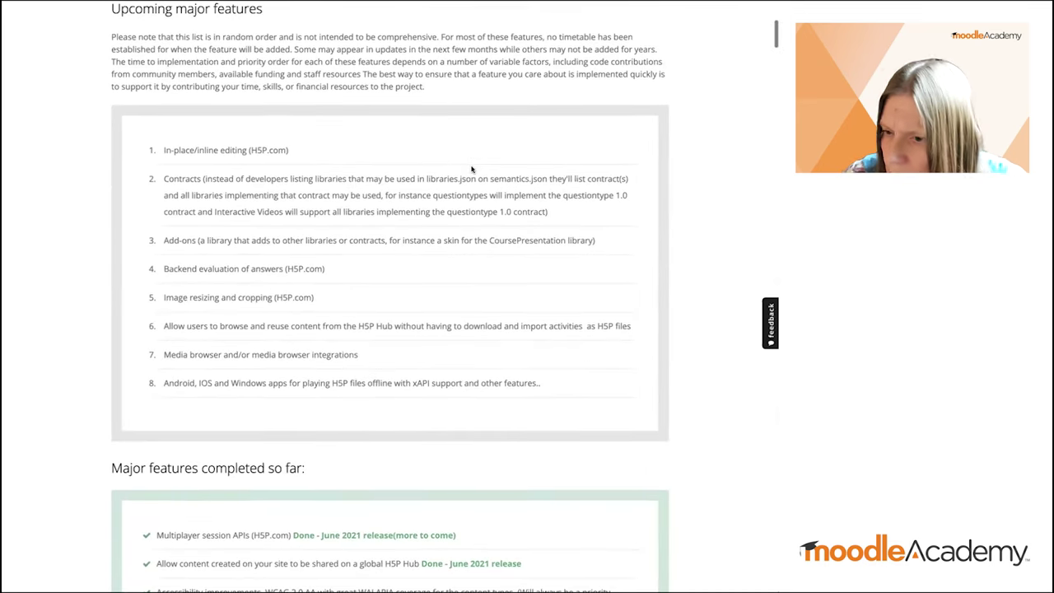
scroll(472, 170, "down", 3)
scroll(472, 170, "down", 1)
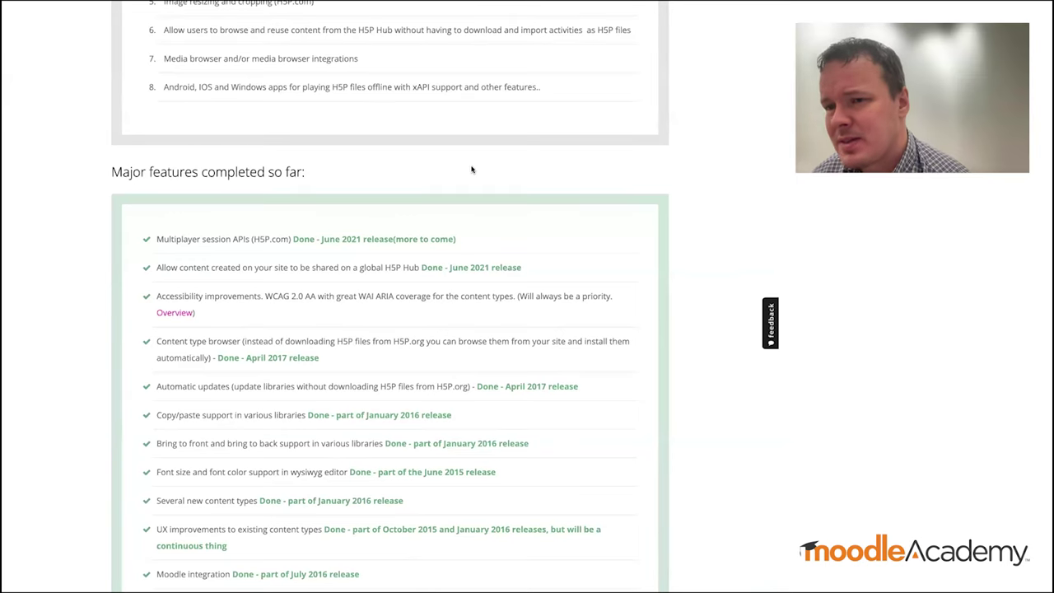
scroll(472, 170, "down", 2)
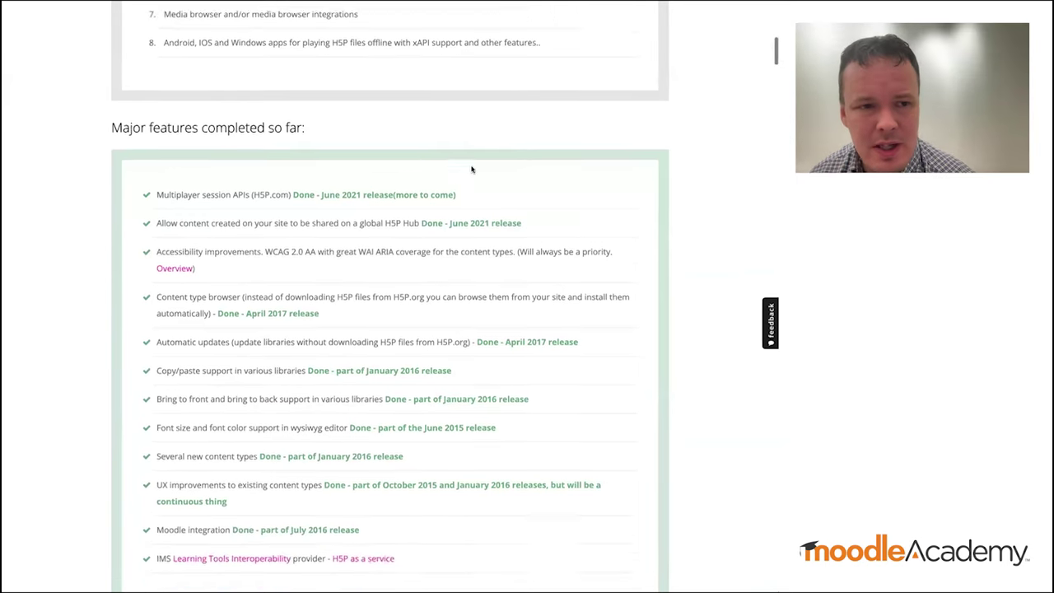
Highlight the upcoming feature about Android, IOS and Windows apps for playing H5P files offline, and return to the roadmap's beginning
scroll(472, 170, "up", 4)
scroll(471, 170, "up", 2)
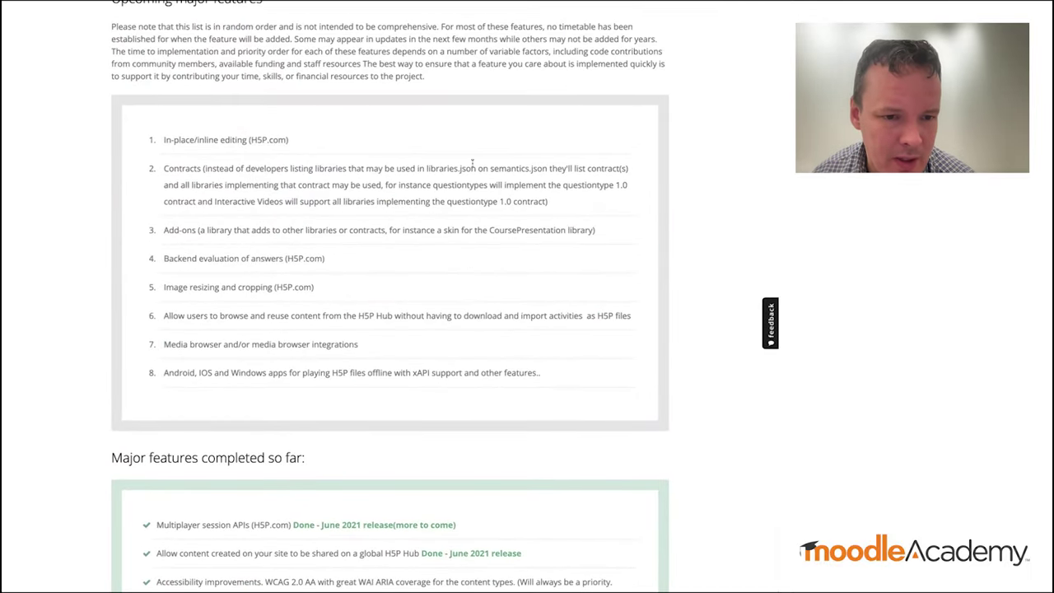
left_click_drag(165, 373, 426, 395)
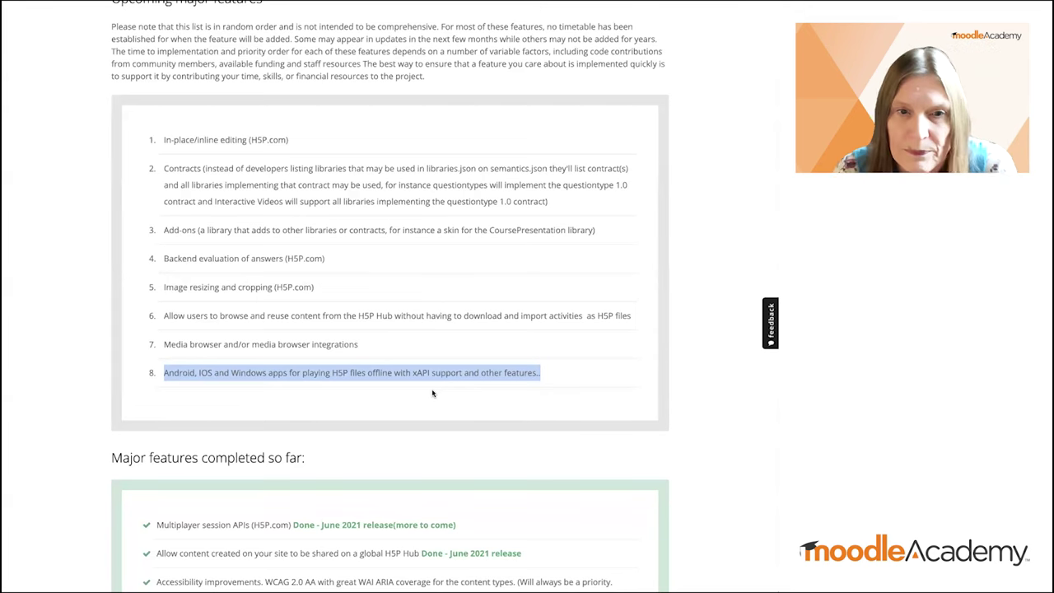
scroll(432, 393, "up", 5)
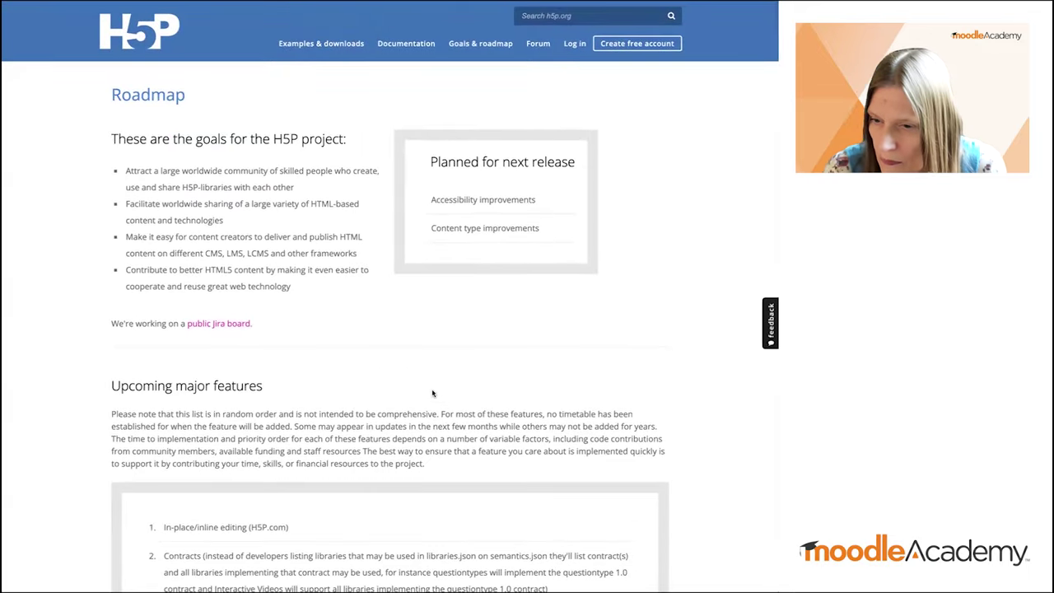